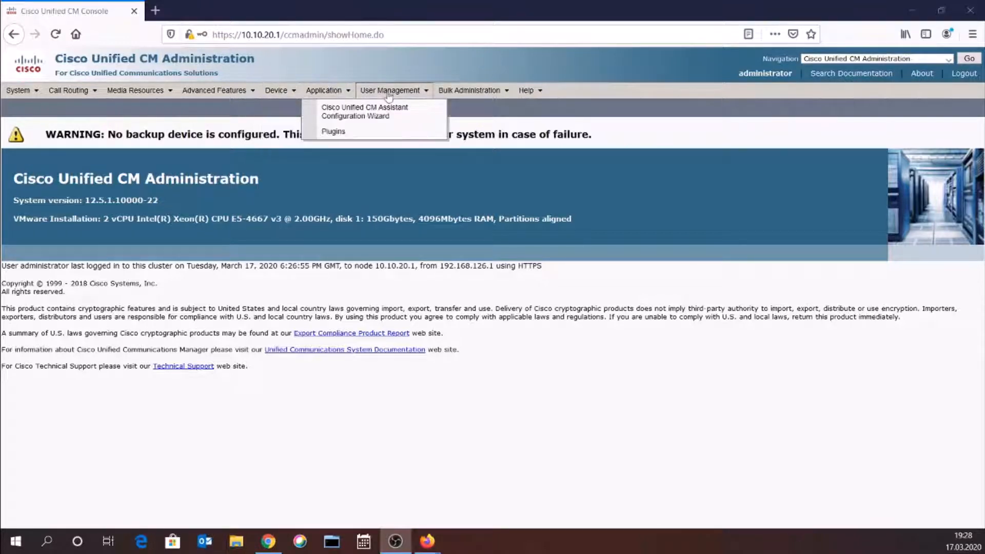
- Show the Find and List Plugins page listing all 11 plugins, including Cisco AXL Toolkit
{"action": "mouse_move", "coordinate": [373, 96]}
{"action": "mouse_move", "coordinate": [322, 93]}
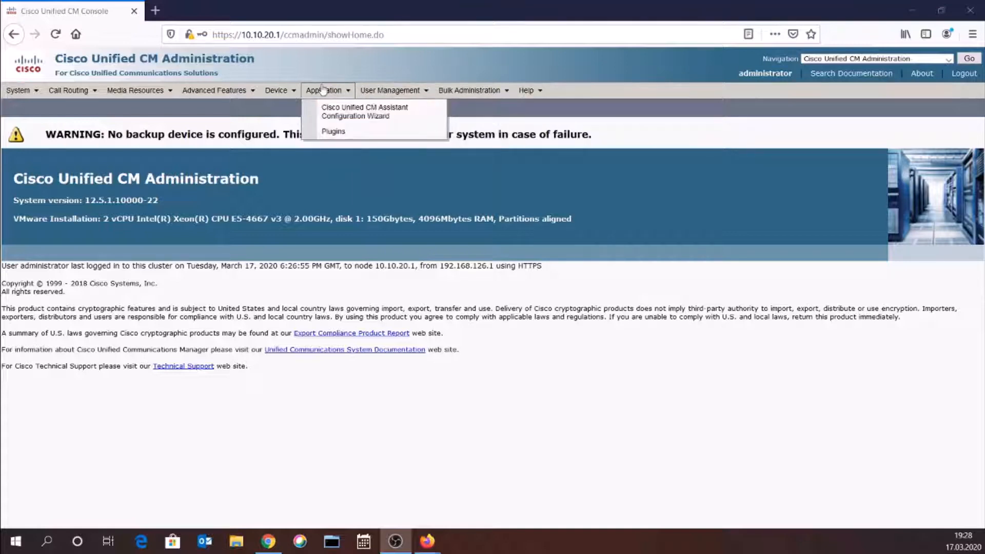
{"action": "left_click", "coordinate": [343, 133]}
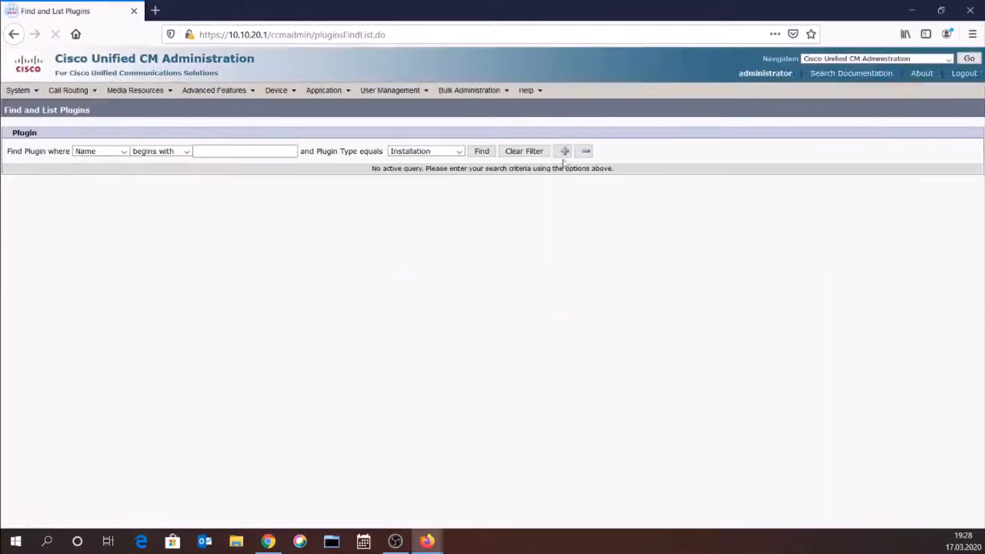
{"action": "left_click", "coordinate": [482, 151]}
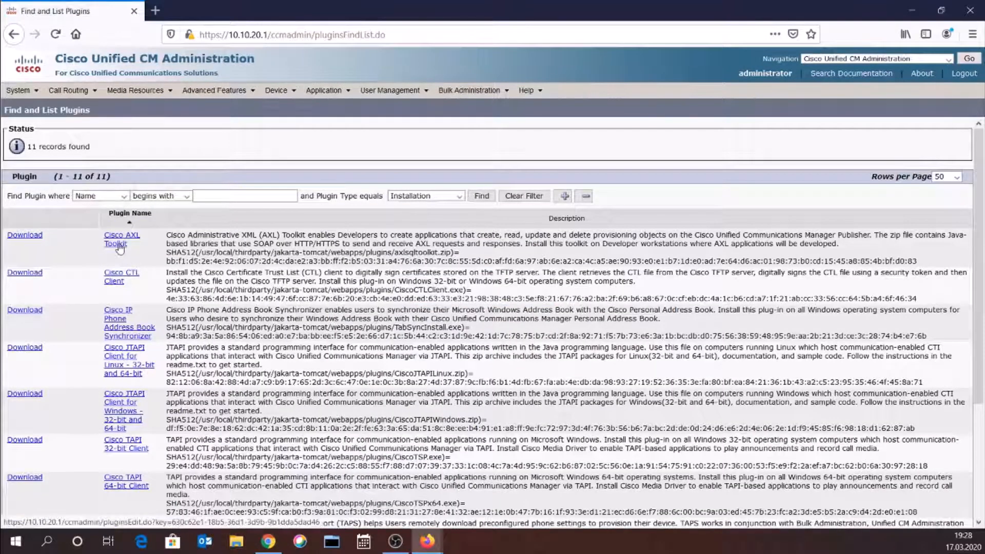
- Download the Cisco AXL Toolkit and save axlsqltoolkit.zip into C:\LAB
{"action": "left_click", "coordinate": [24, 237]}
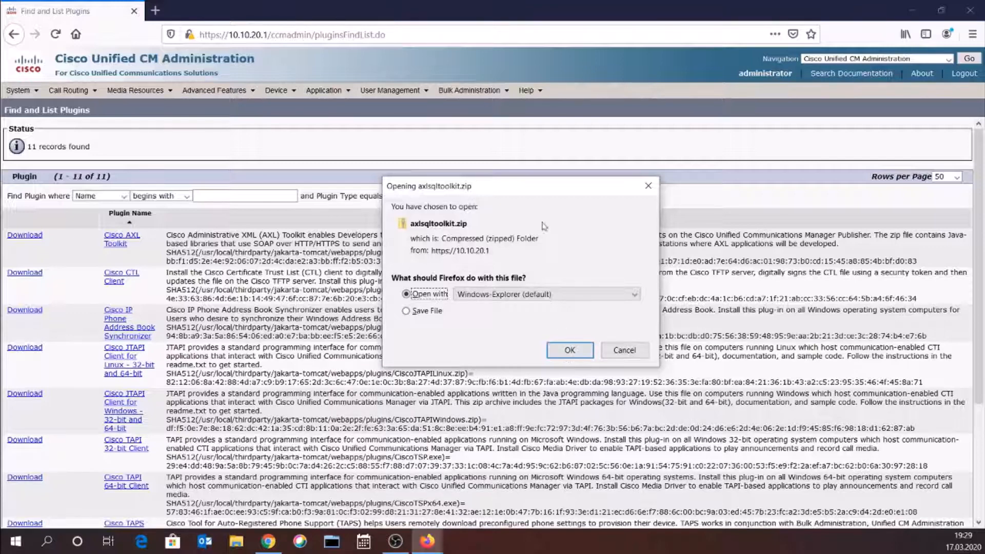
{"action": "left_click_drag", "start_coordinate": [549, 190], "coordinate": [548, 369]}
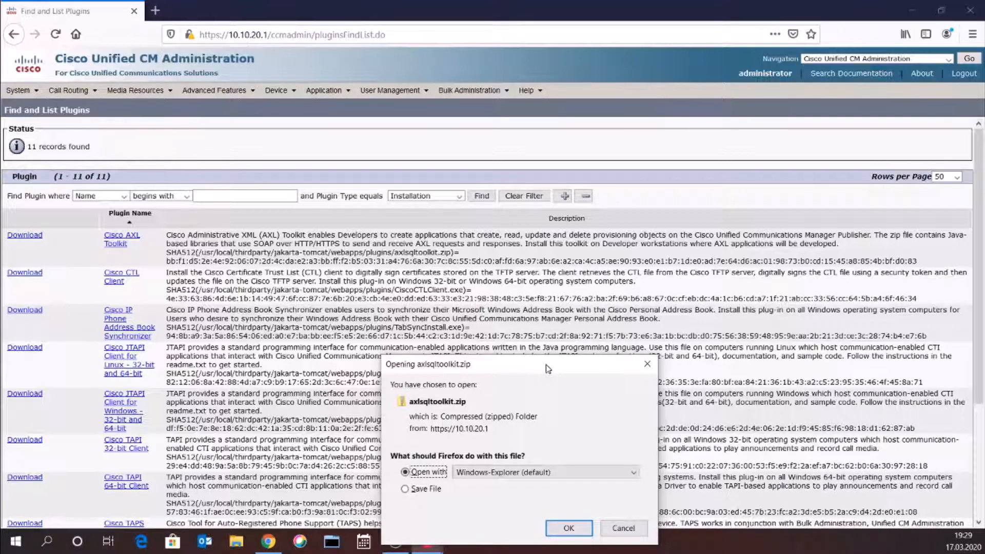
{"action": "left_click_drag", "start_coordinate": [548, 368], "coordinate": [556, 307]}
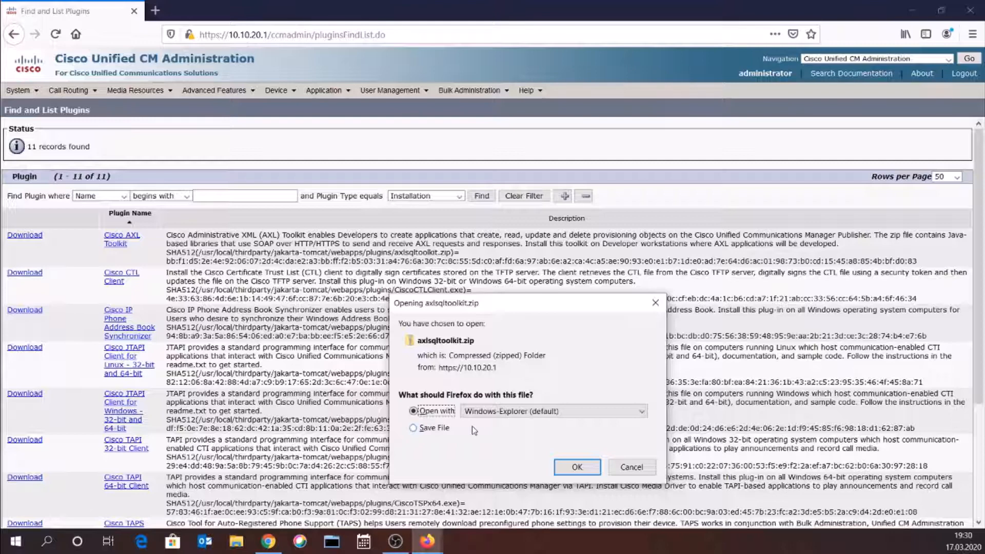
{"action": "left_click", "coordinate": [421, 429]}
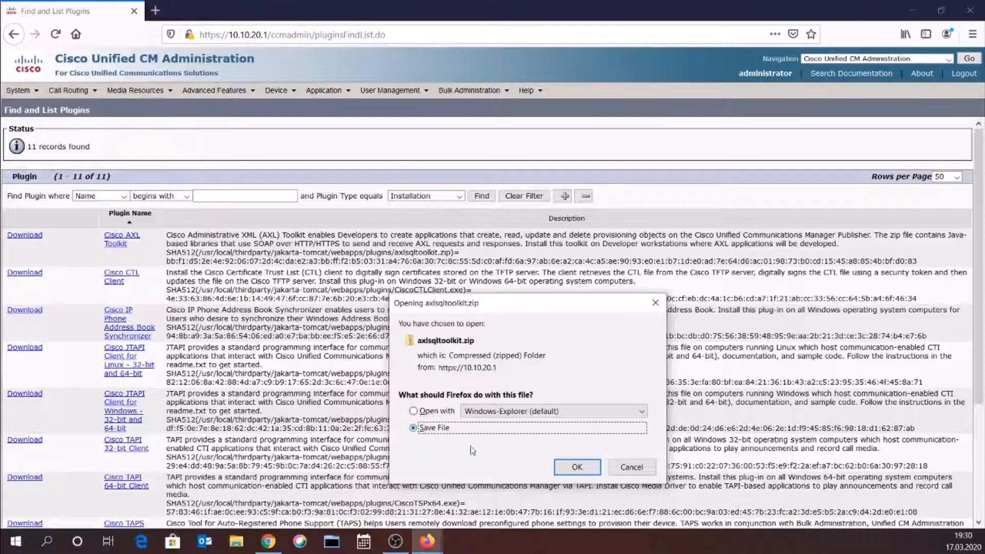
{"action": "left_click", "coordinate": [577, 467]}
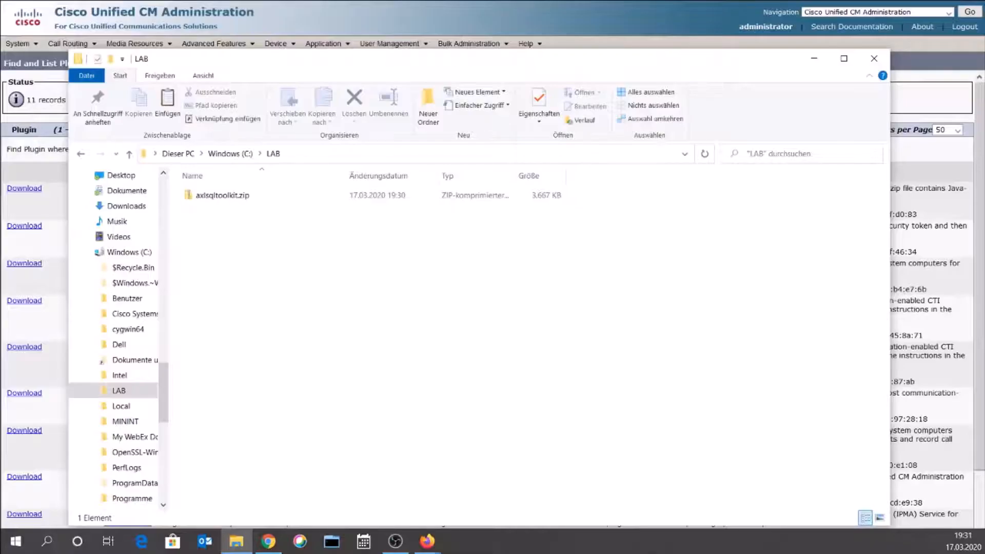
- Extract axlsqltoolkit.zip with 7-Zip into C:\LAB and browse into schema\current
{"action": "left_click", "coordinate": [215, 198]}
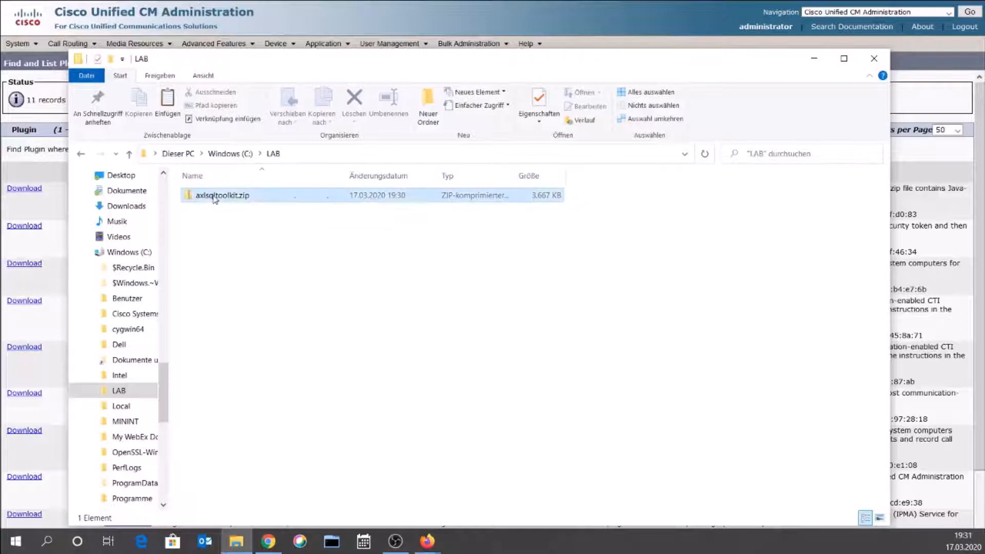
{"action": "right_click", "coordinate": [215, 198]}
{"action": "mouse_move", "coordinate": [311, 253]}
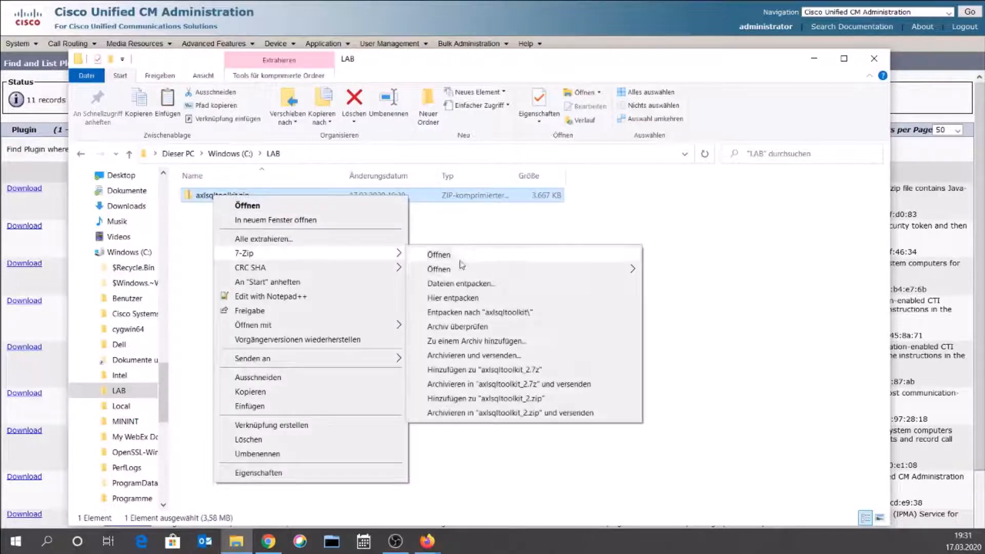
{"action": "left_click", "coordinate": [481, 303]}
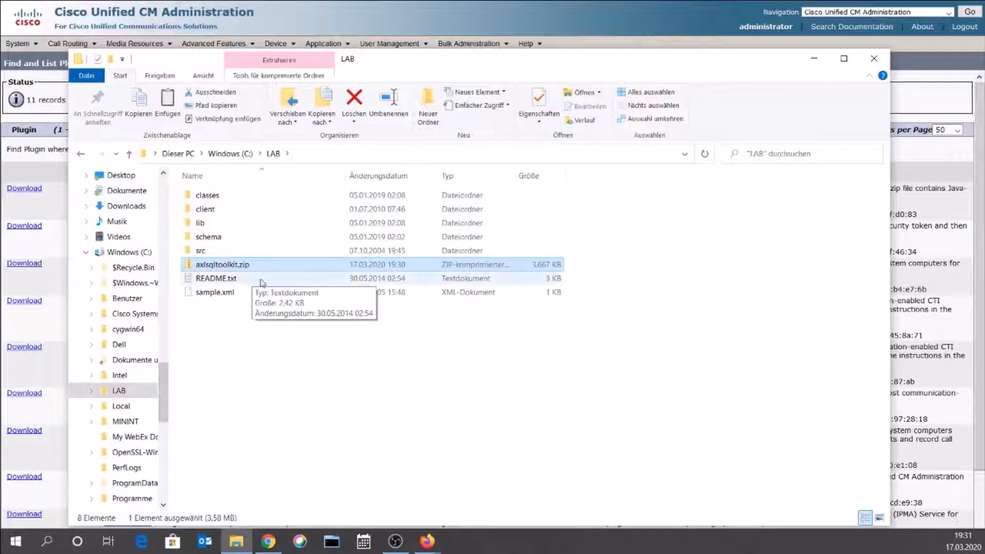
{"action": "double_click", "coordinate": [208, 237]}
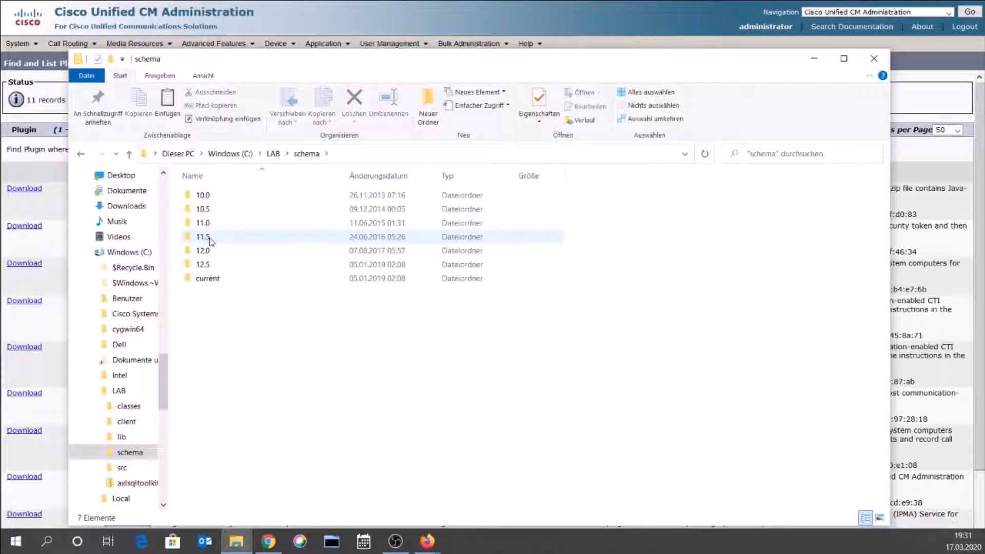
{"action": "double_click", "coordinate": [211, 281]}
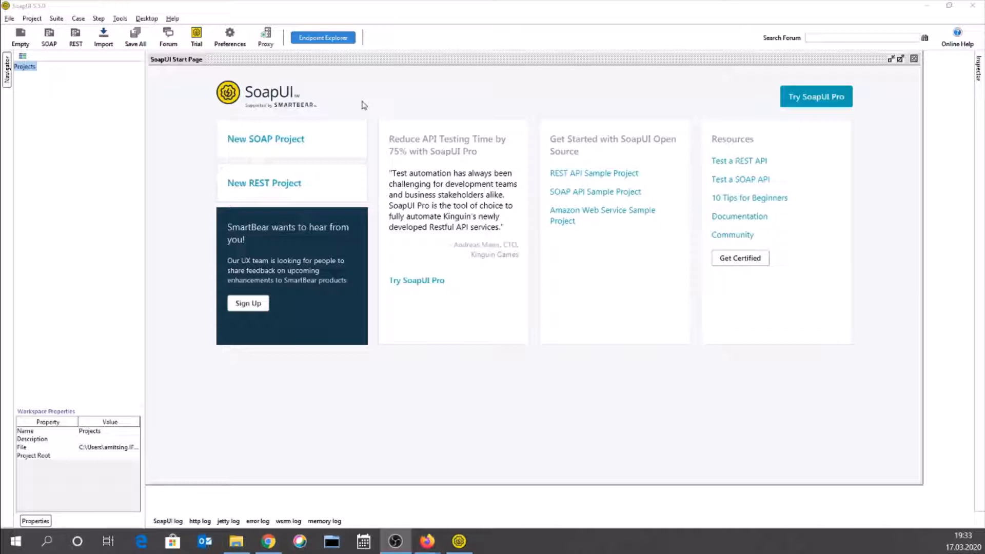
- Look at the REST Endpoint Explorer, close it, and bring up SoapUI's File menu
{"action": "left_click", "coordinate": [323, 39]}
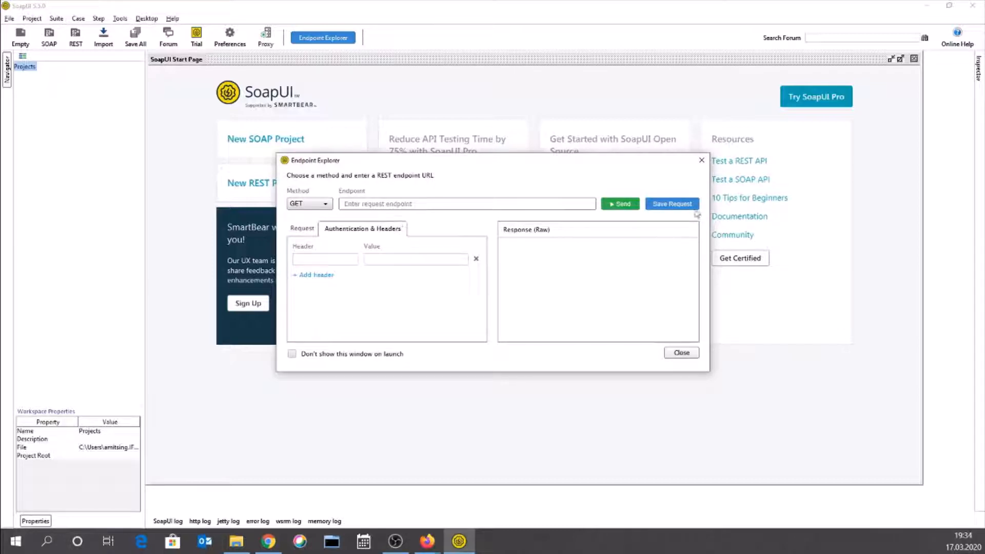
{"action": "left_click", "coordinate": [702, 162]}
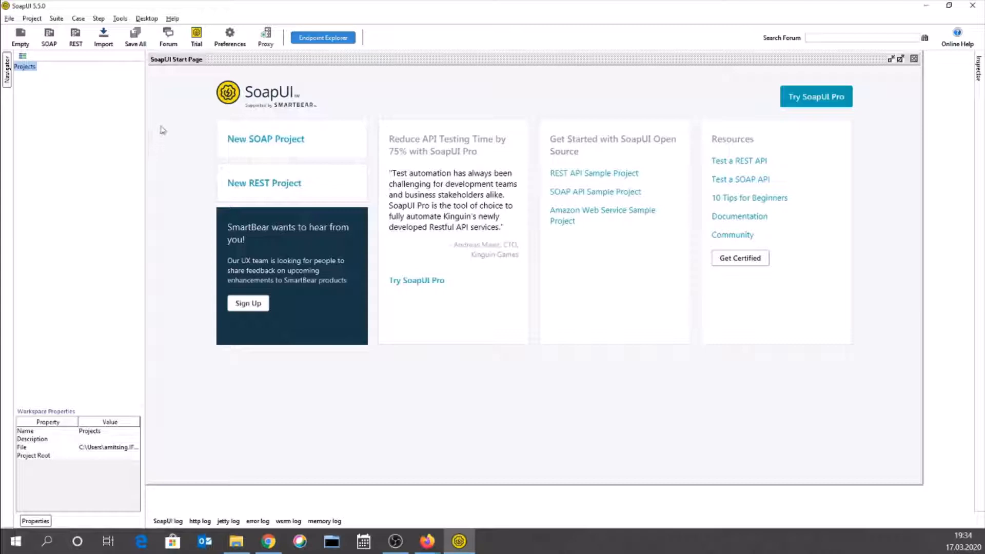
{"action": "left_click", "coordinate": [9, 18]}
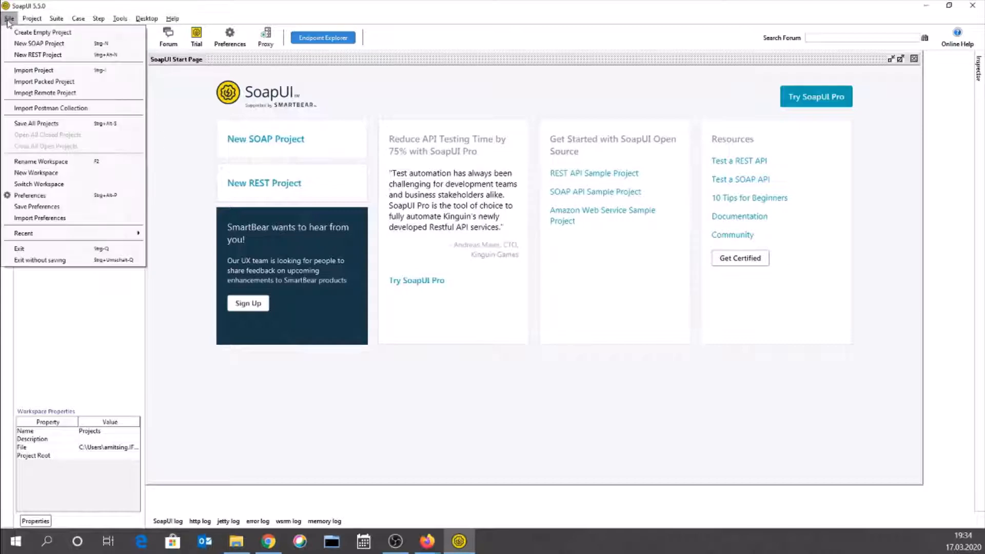
- Create SOAP project Provisioning-1 from C:\LAB\schema\current\AXLAPI.wsdl with sample requests
{"action": "left_click", "coordinate": [35, 44]}
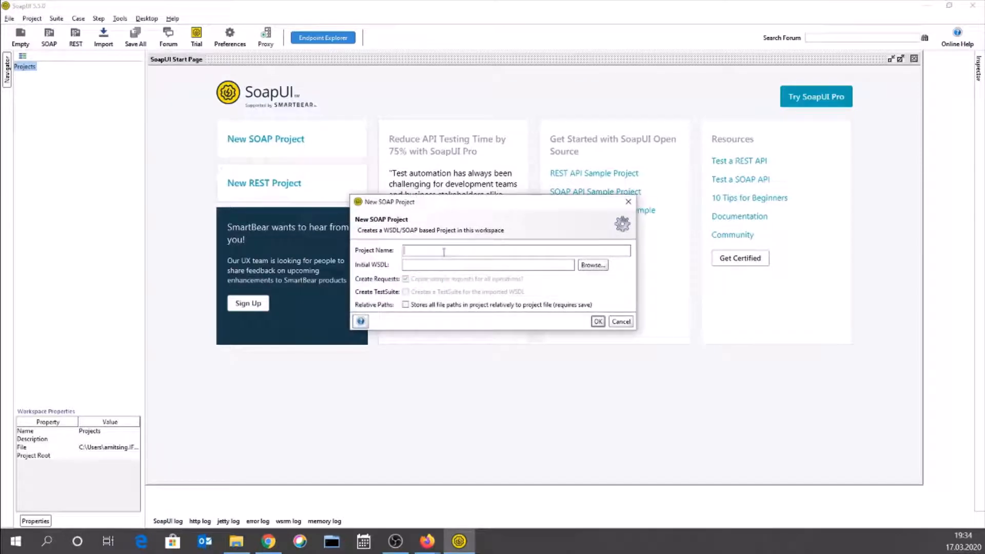
{"action": "type", "text": "A"}
{"action": "type", "text": "PRovis"}
{"action": "type", "text": "ioning"}
{"action": "type", "text": "-"}
{"action": "type", "text": "1"}
{"action": "key", "text": "BackSpace"}
{"action": "type", "text": "r"}
{"action": "left_click", "coordinate": [592, 265]}
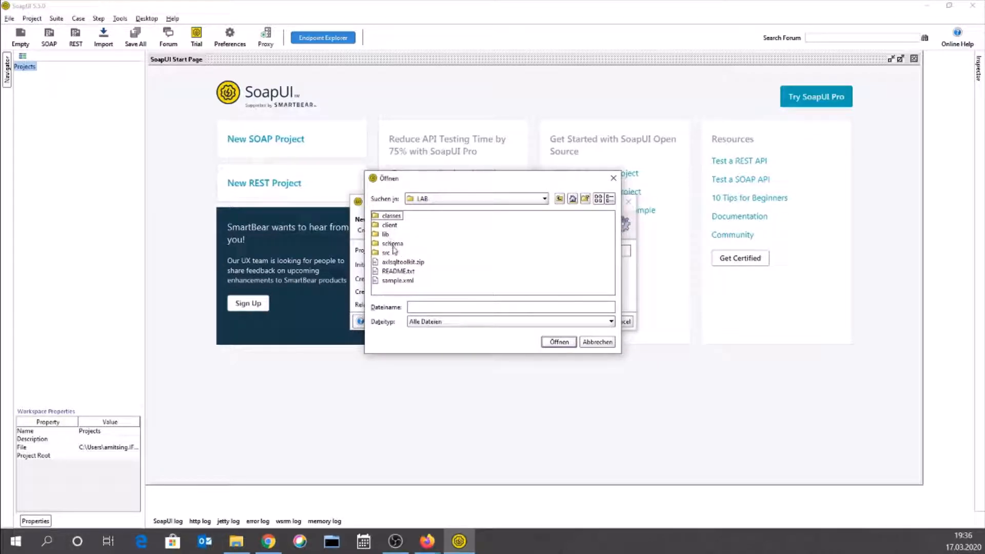
{"action": "double_click", "coordinate": [393, 244]}
{"action": "left_click", "coordinate": [394, 271]}
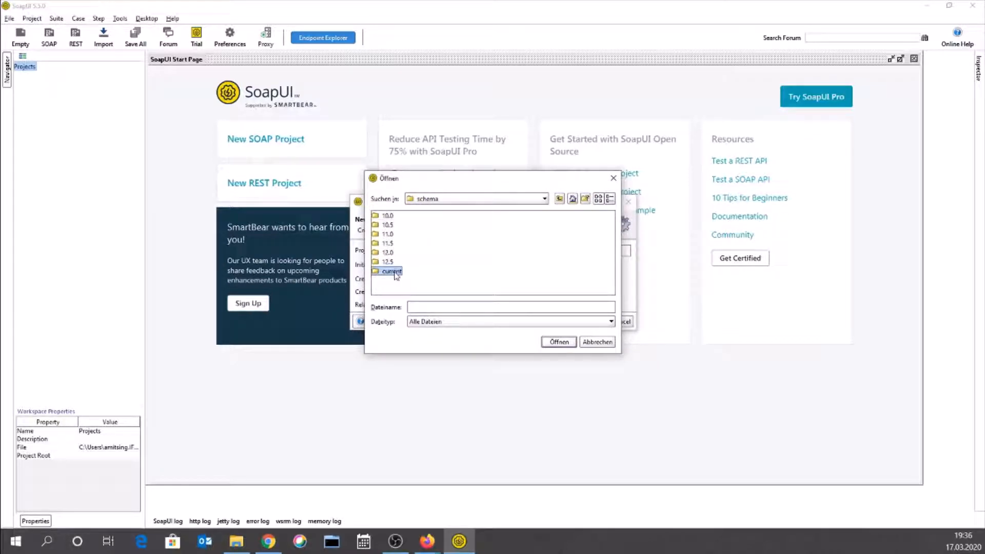
{"action": "double_click", "coordinate": [394, 271]}
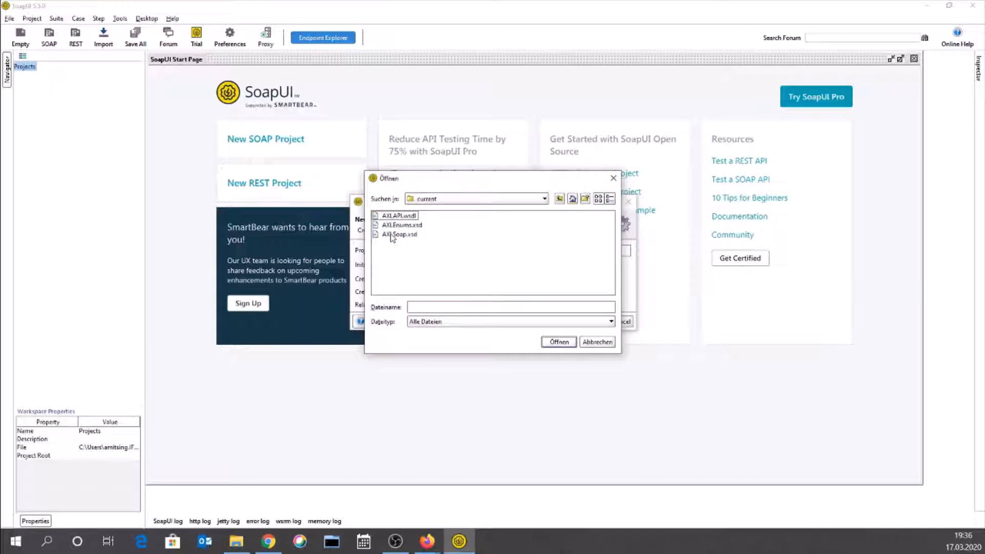
{"action": "double_click", "coordinate": [405, 216]}
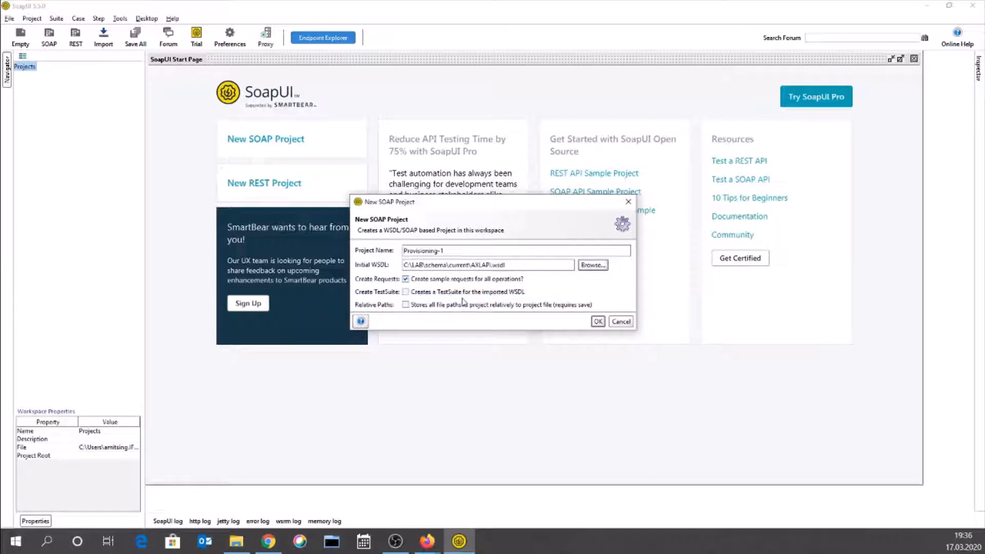
{"action": "left_click", "coordinate": [598, 321]}
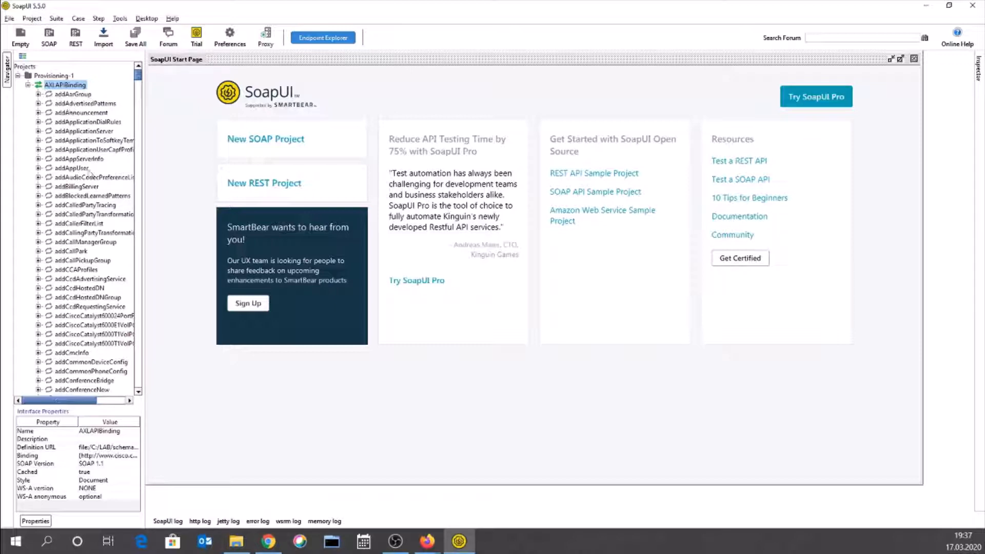
- Scroll through the Provisioning-1 operations and look over the Tools menu commands
{"action": "scroll", "coordinate": [80, 258], "scroll_direction": "down", "scroll_amount": 5}
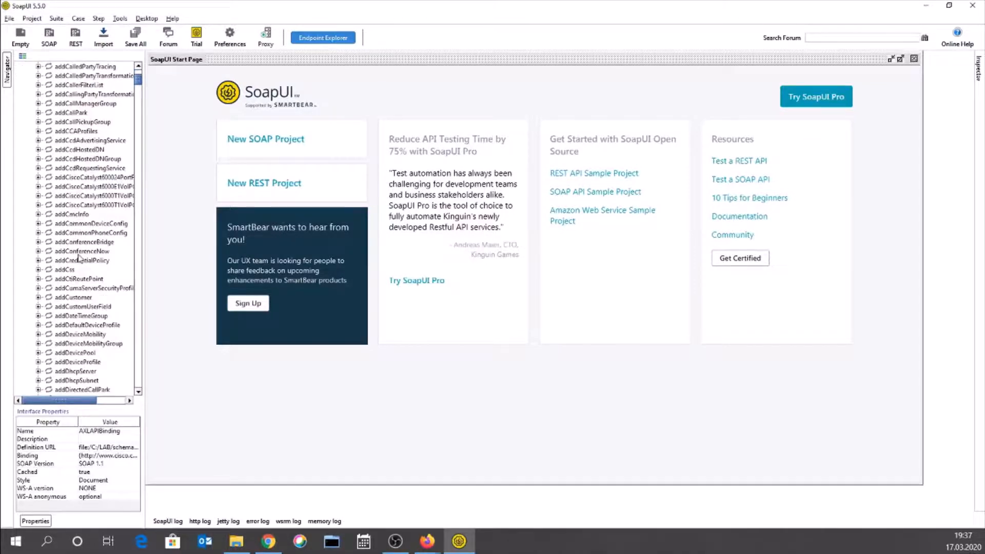
{"action": "scroll", "coordinate": [80, 258], "scroll_direction": "down", "scroll_amount": 10}
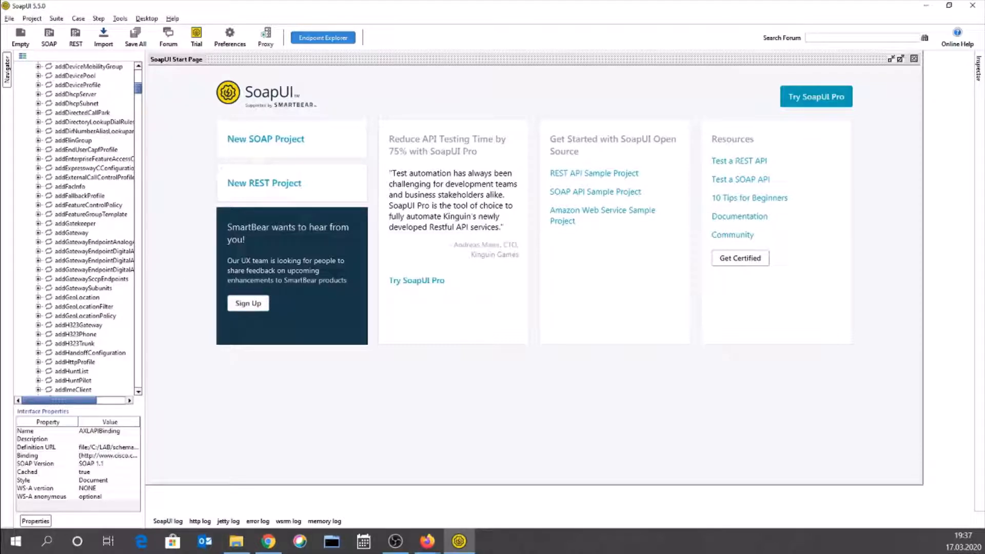
{"action": "key", "text": "alt+Tab"}
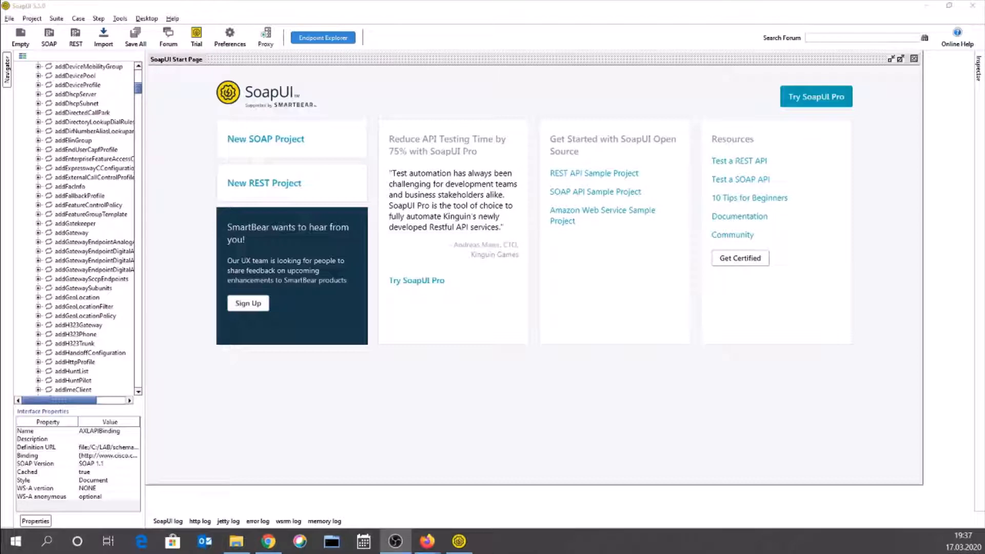
{"action": "scroll", "coordinate": [75, 271], "scroll_direction": "up", "scroll_amount": 5}
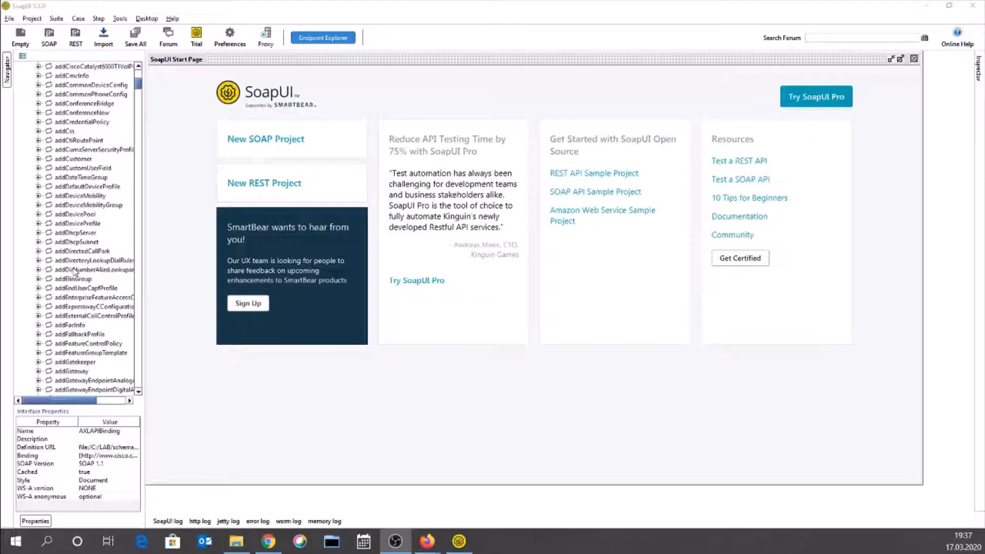
{"action": "left_click", "coordinate": [285, 400]}
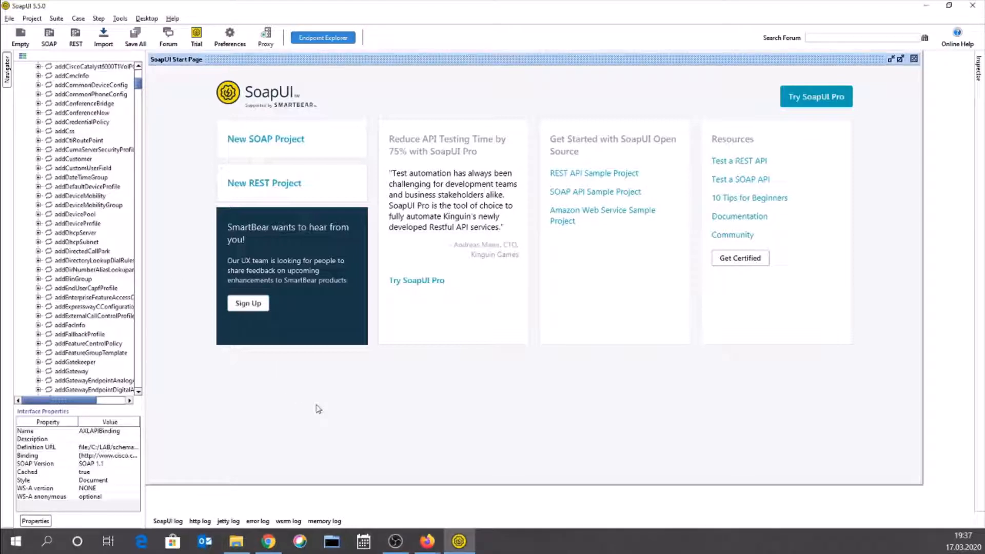
{"action": "left_click", "coordinate": [119, 19]}
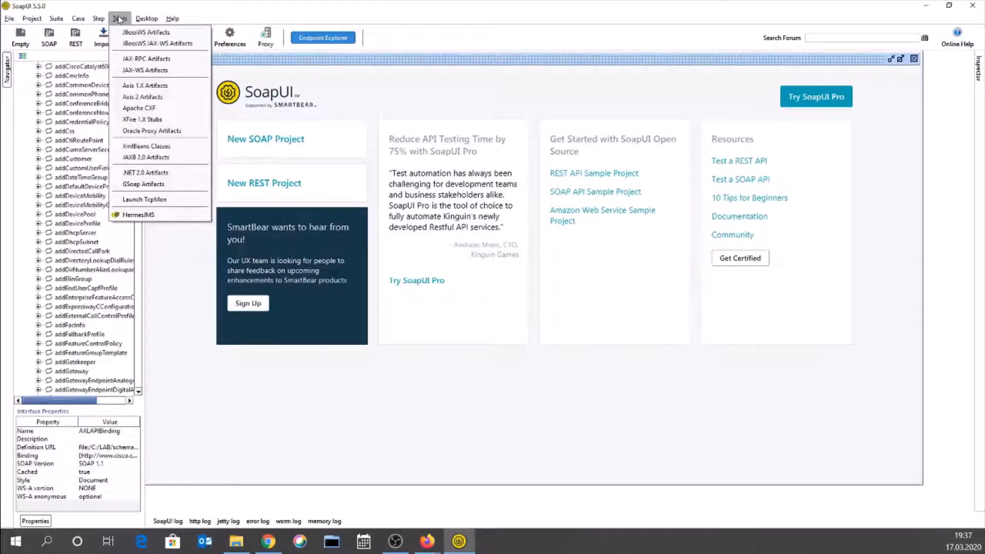
{"action": "mouse_move", "coordinate": [92, 20]}
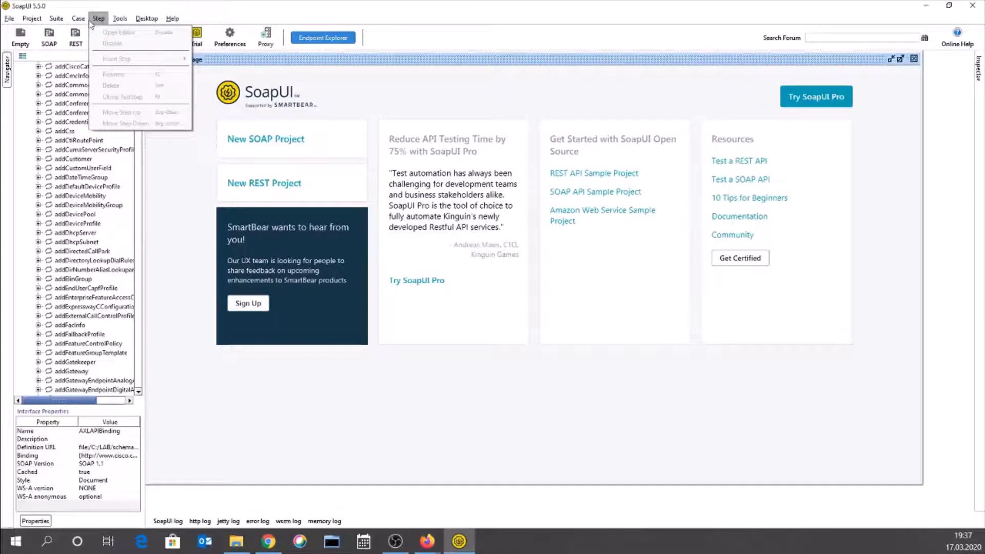
{"action": "mouse_move", "coordinate": [59, 22]}
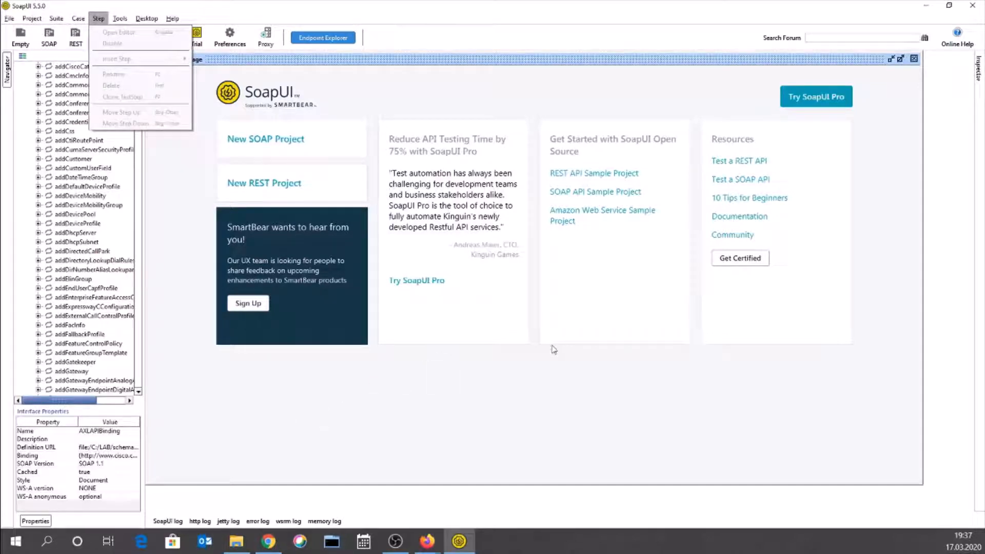
{"action": "left_click", "coordinate": [438, 403]}
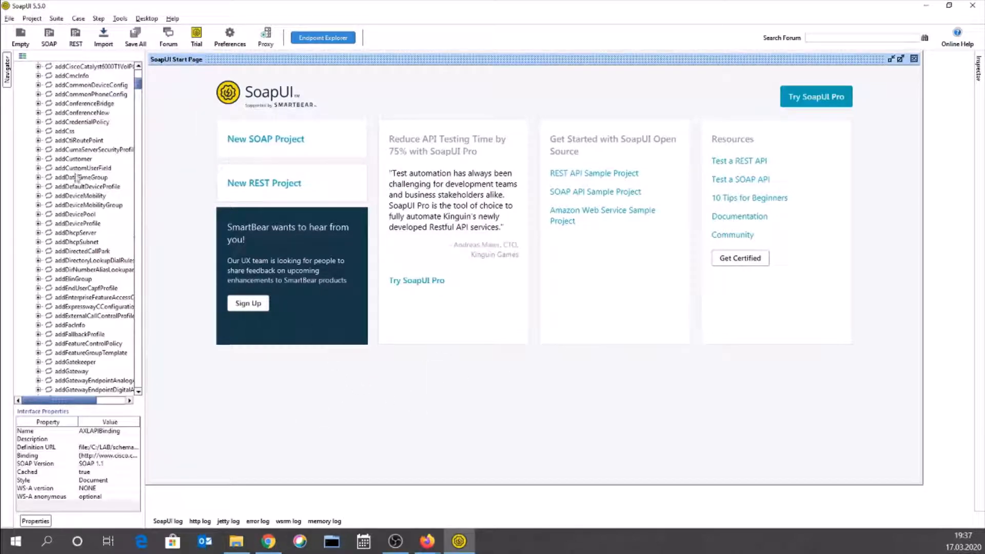
- Find and select the addRoutePartition operation to show its properties
{"action": "scroll", "coordinate": [84, 219], "scroll_direction": "up", "scroll_amount": 5}
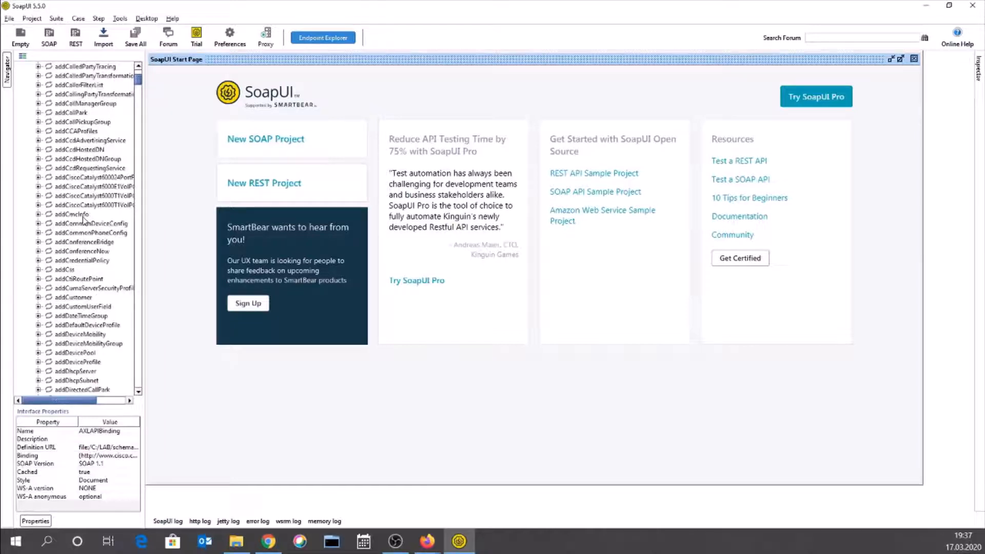
{"action": "scroll", "coordinate": [84, 219], "scroll_direction": "up", "scroll_amount": 5}
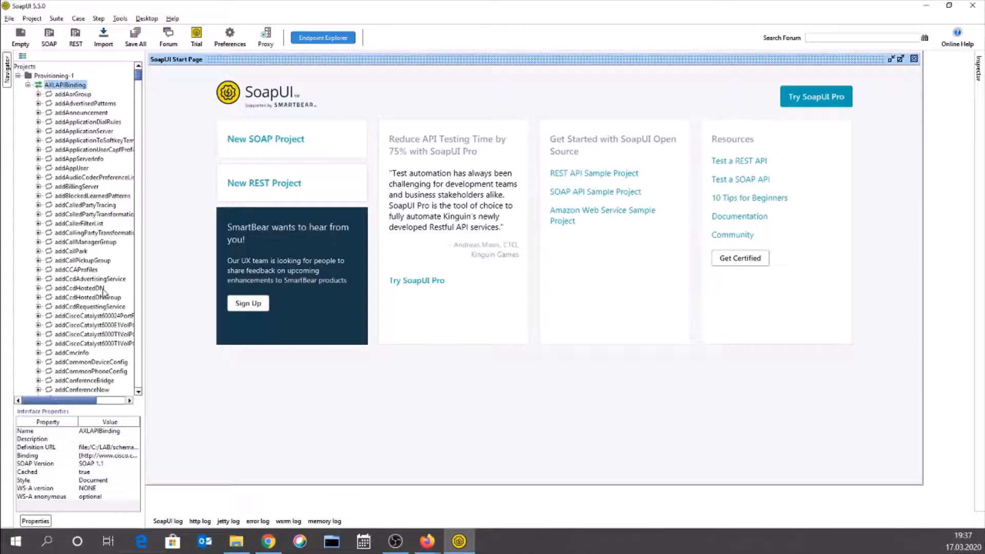
{"action": "scroll", "coordinate": [103, 292], "scroll_direction": "down", "scroll_amount": 20}
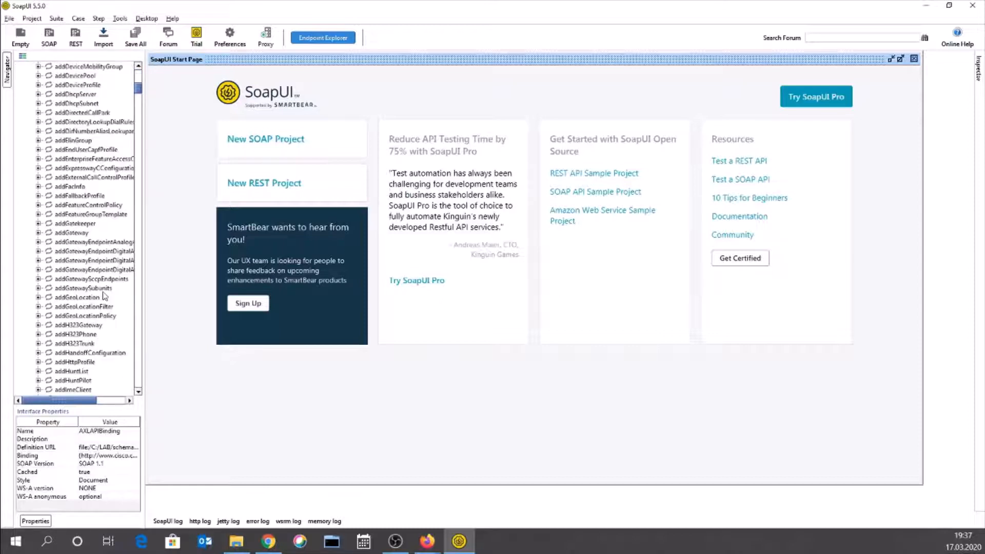
{"action": "scroll", "coordinate": [103, 295], "scroll_direction": "down", "scroll_amount": 15}
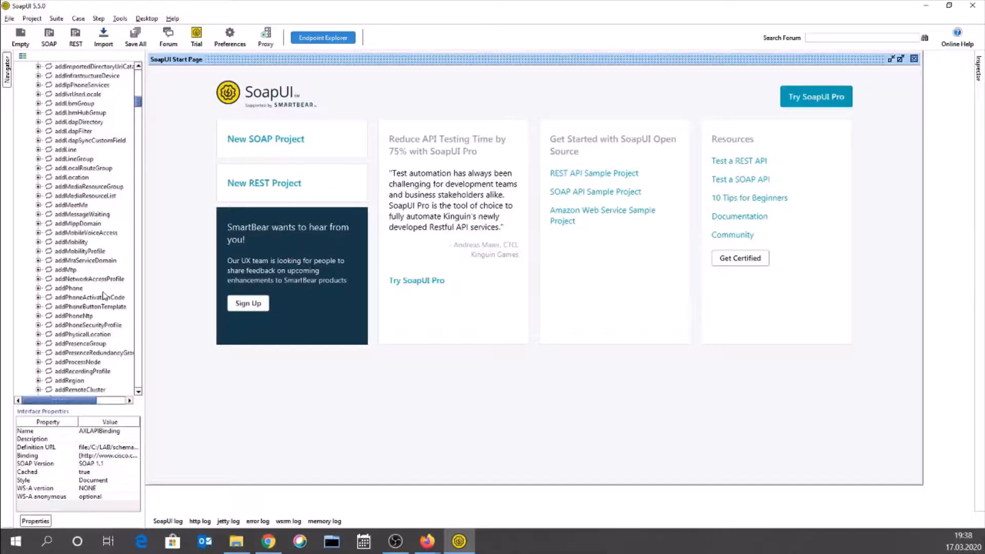
{"action": "scroll", "coordinate": [103, 293], "scroll_direction": "up", "scroll_amount": 15}
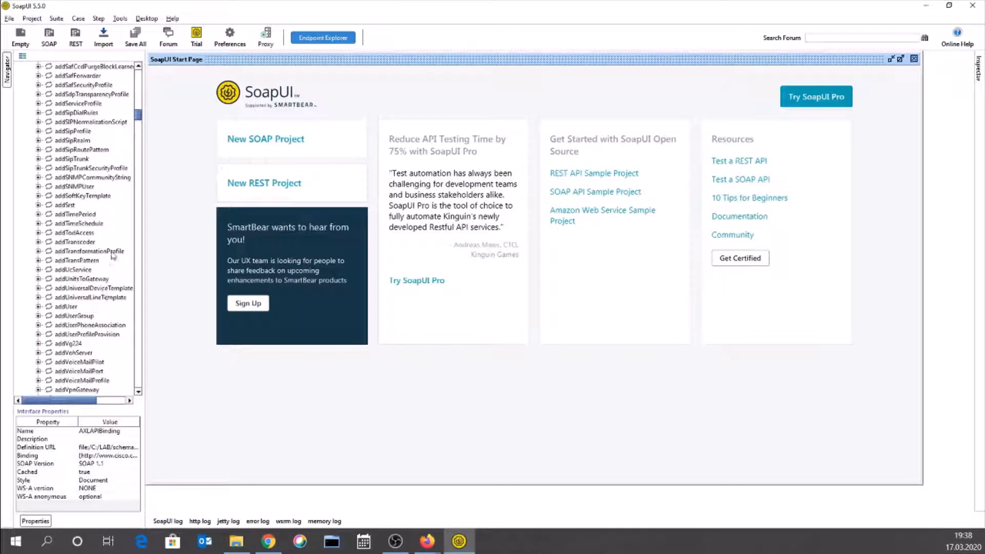
{"action": "left_click", "coordinate": [63, 187]}
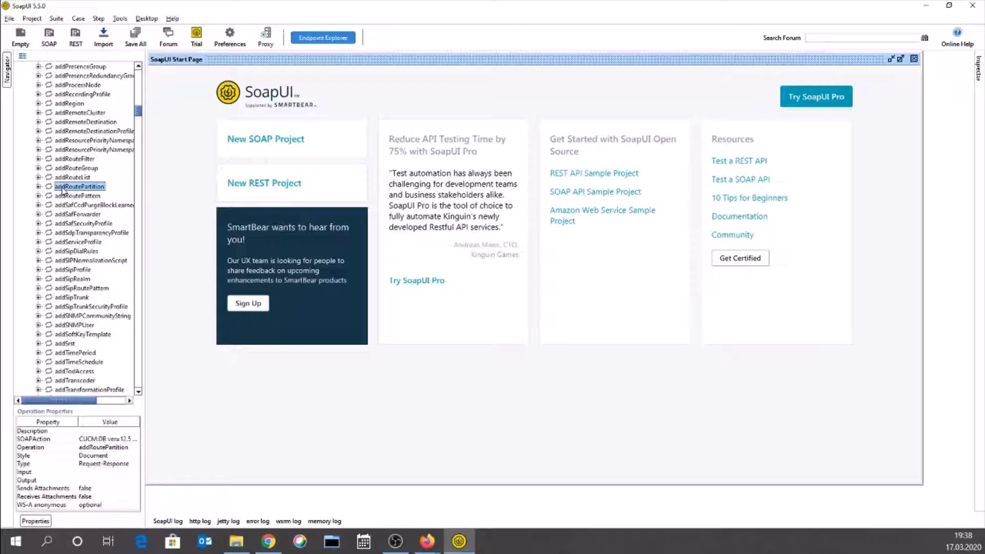
- Launch Notepad++ via the taskbar search and bring its window on-screen
{"action": "left_click", "coordinate": [54, 544]}
{"action": "type", "text": "no"}
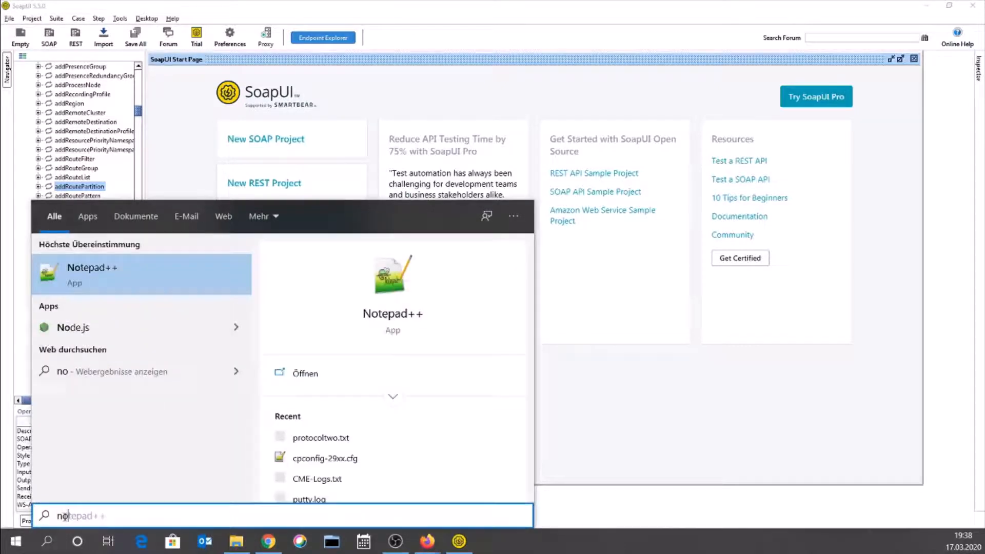
{"action": "type", "text": "tepad"}
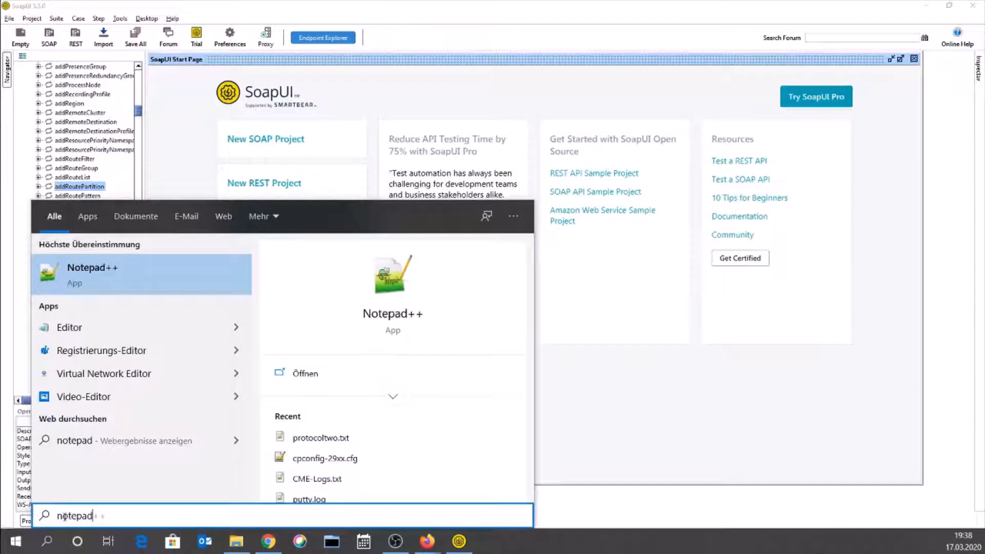
{"action": "left_click", "coordinate": [142, 284]}
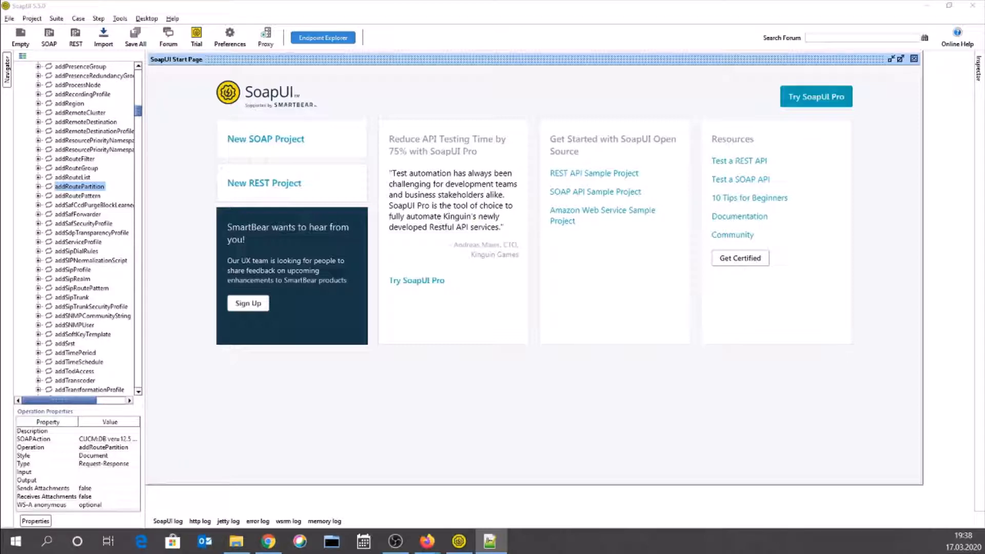
{"action": "left_click_drag", "start_coordinate": [0, 72], "coordinate": [363, 72]}
- Maximize Notepad++ and start the list with the Phone-Add heading and MAC-Address
{"action": "double_click", "coordinate": [362, 72]}
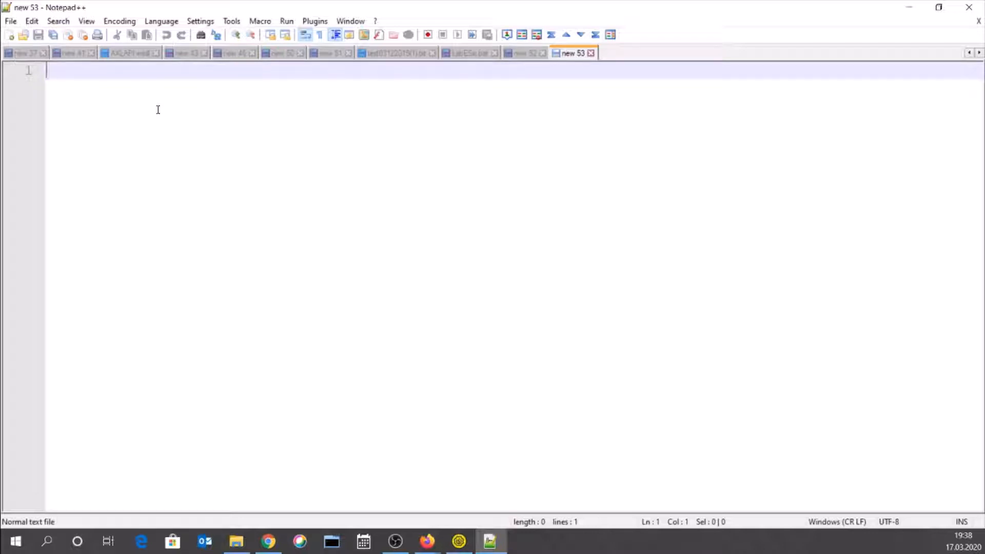
{"action": "type", "text": "Phone"}
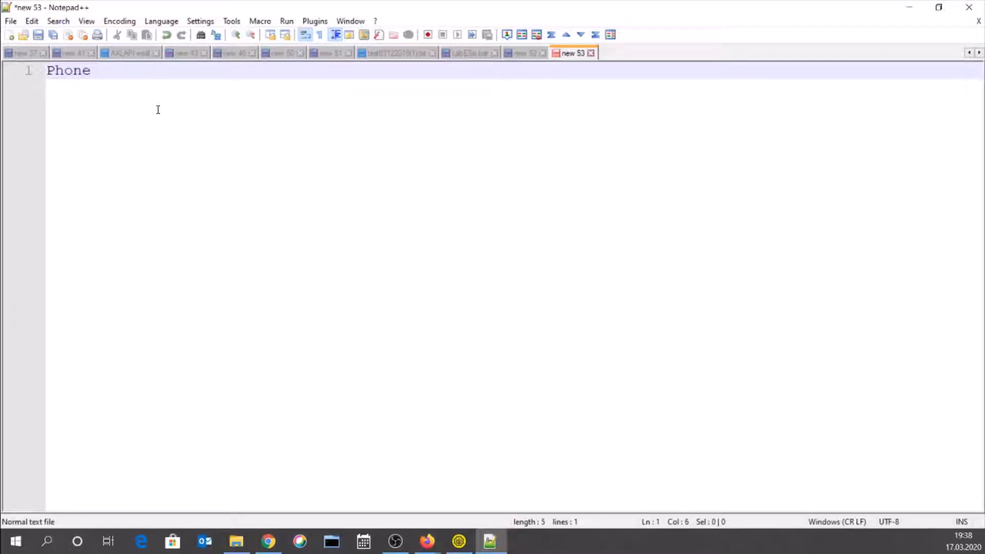
{"action": "type", "text": "-Add"}
{"action": "key", "text": "Return"}
{"action": "key", "text": "Return"}
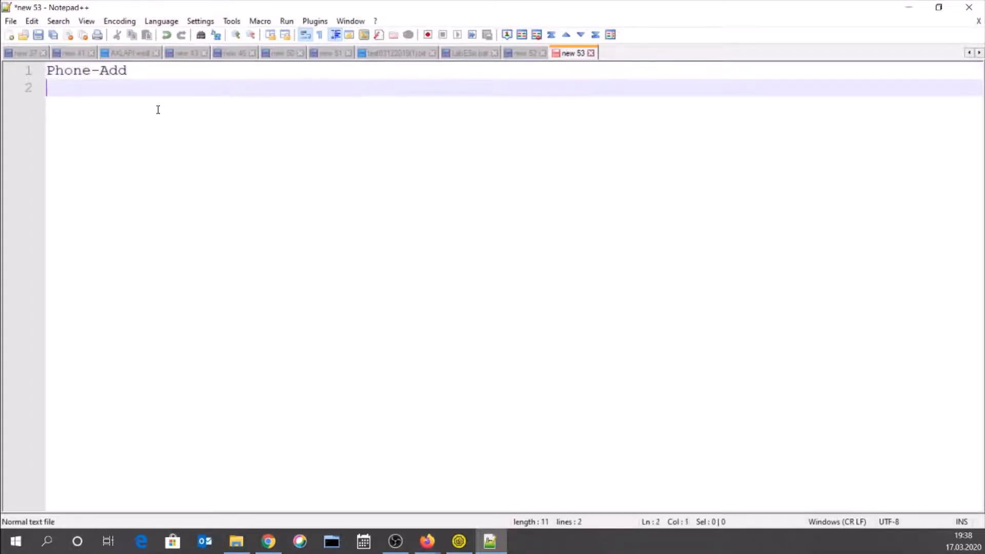
{"action": "type", "text": "P"}
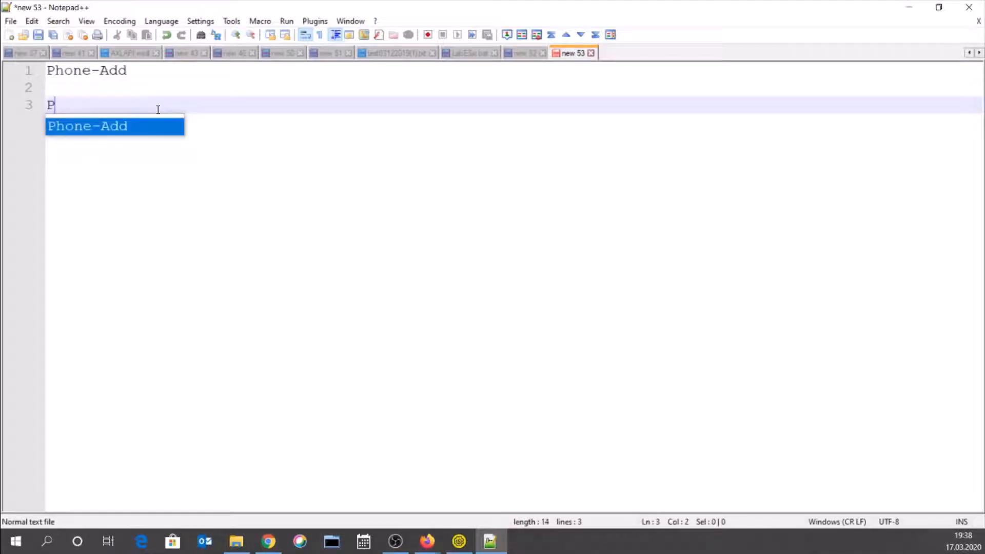
{"action": "key", "text": "BackSpace"}
{"action": "type", "text": "MAC-"}
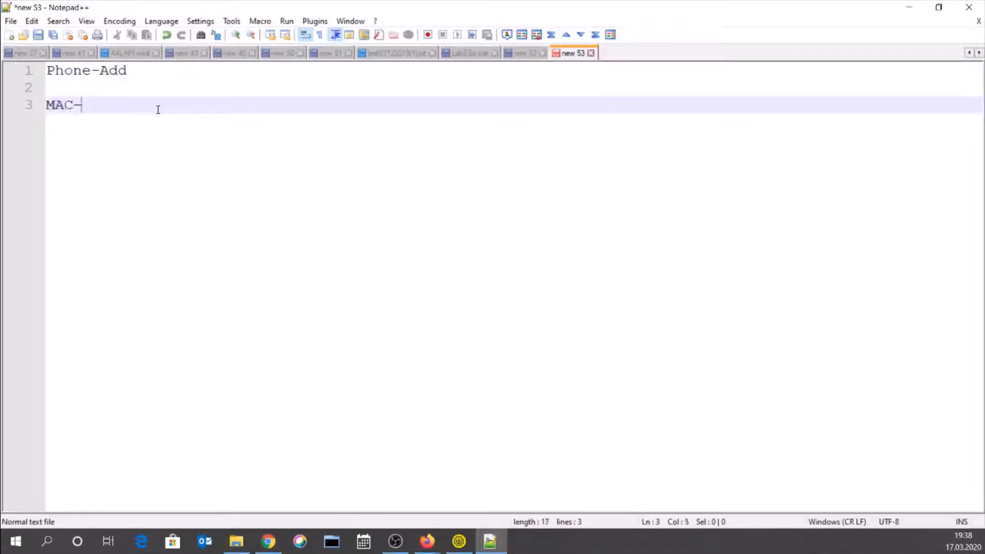
{"action": "type", "text": "Address"}
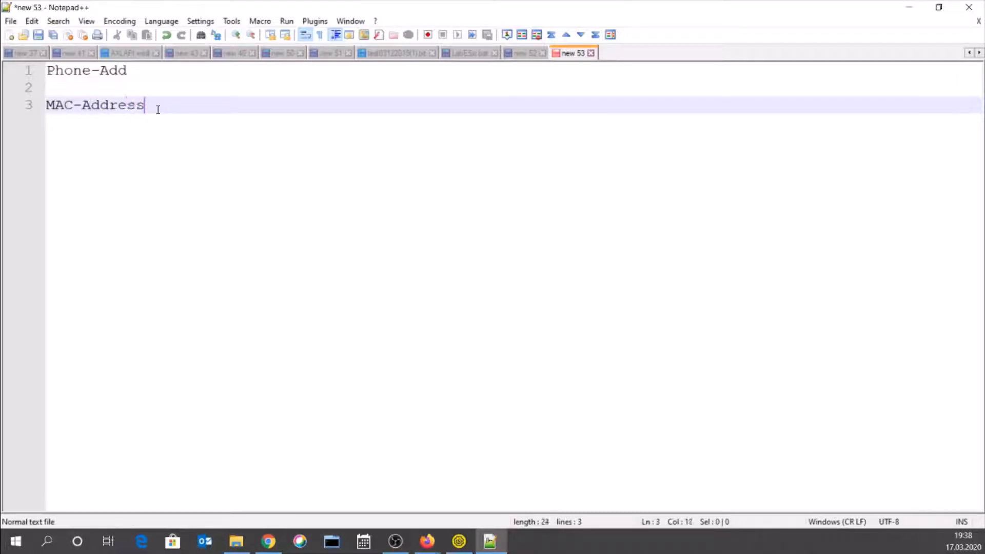
{"action": "key", "text": "Return"}
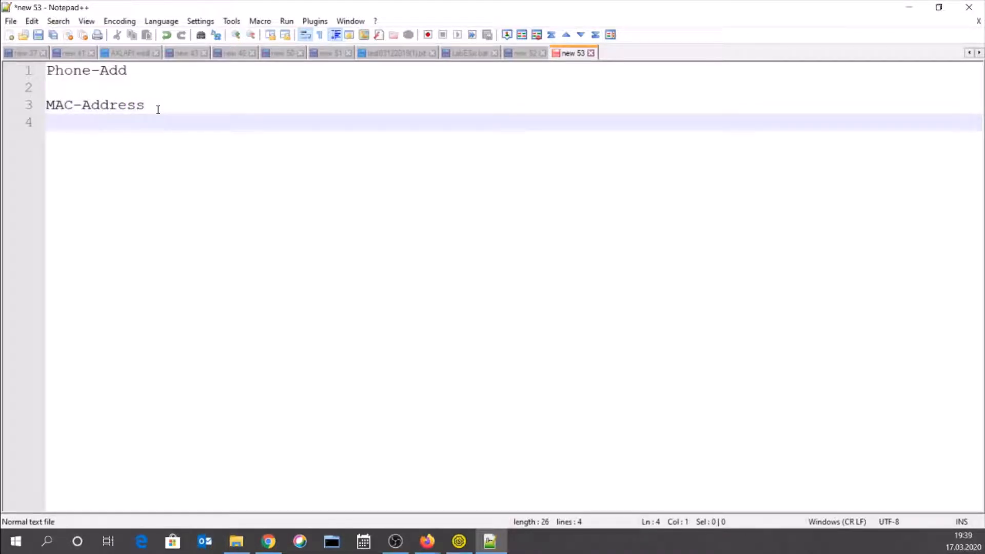
- Add lines Directory Number, Device Type, Device Security Profiles and Device Pools*
{"action": "type", "text": "Device Se"}
{"action": "key", "text": "BackSpace"}
{"action": "key", "text": "BackSpace"}
{"action": "key", "text": "BackSpace"}
{"action": "key", "text": "BackSpace"}
{"action": "key", "text": "BackSpace"}
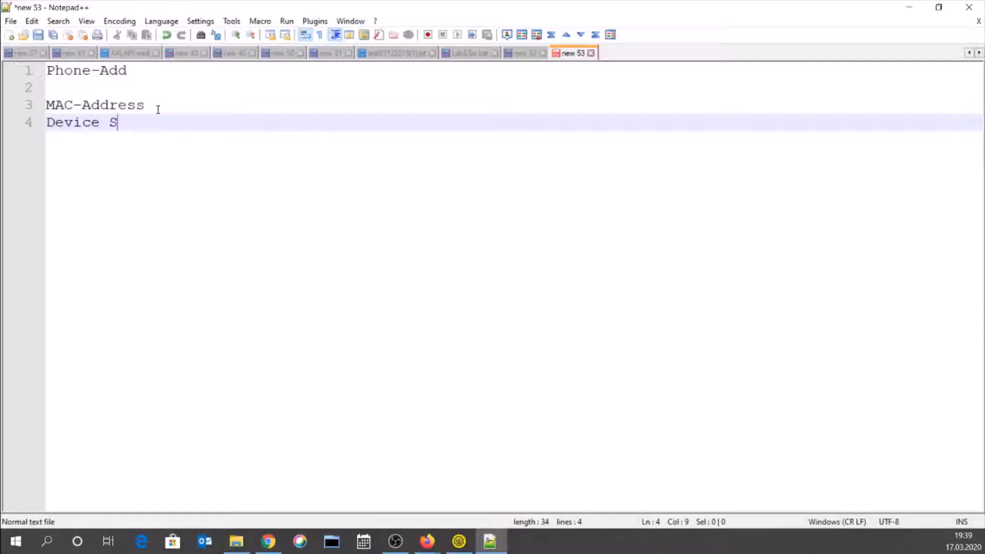
{"action": "key", "text": "BackSpace"}
{"action": "key", "text": "BackSpace"}
{"action": "key", "text": "BackSpace"}
{"action": "type", "text": "irectory "}
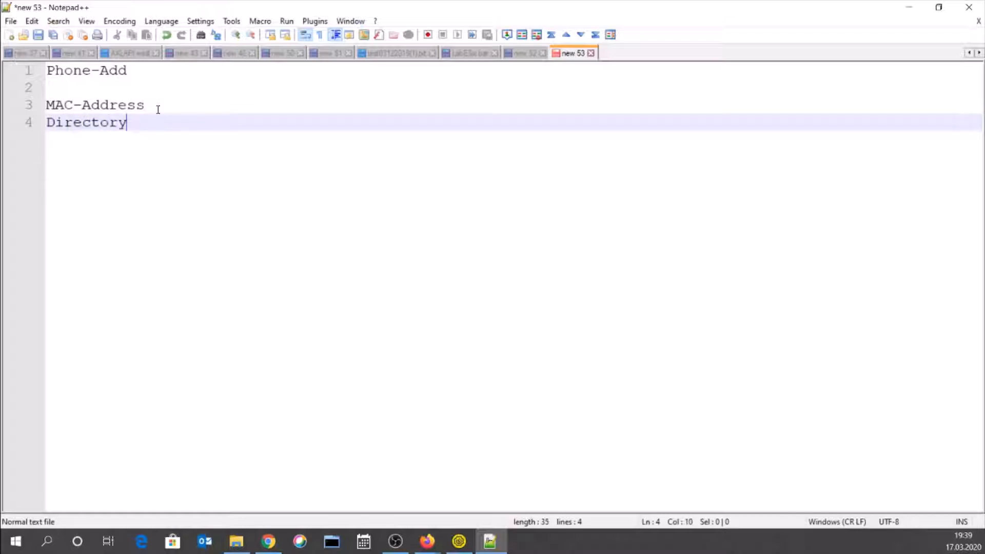
{"action": "type", "text": "Number"}
{"action": "key", "text": "Return"}
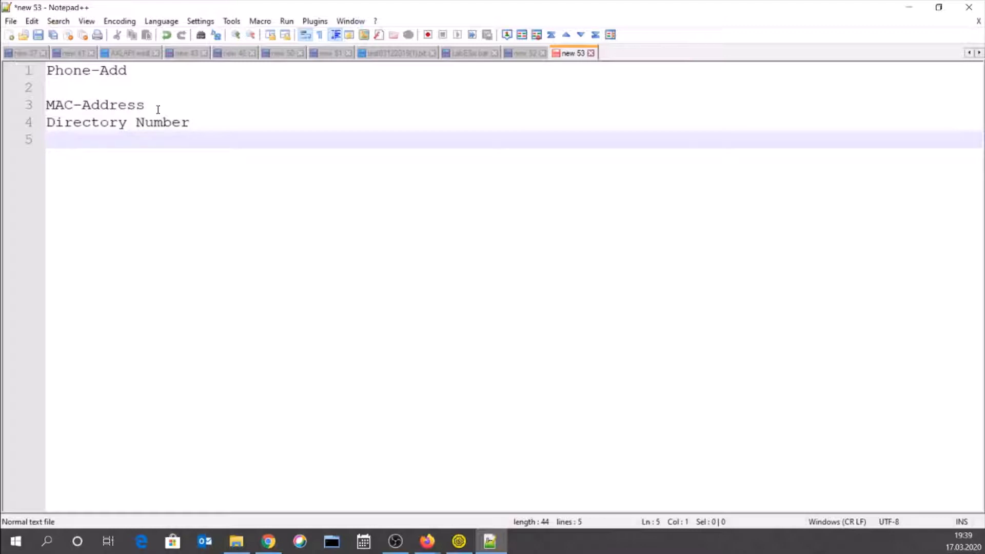
{"action": "type", "text": "Device Type"}
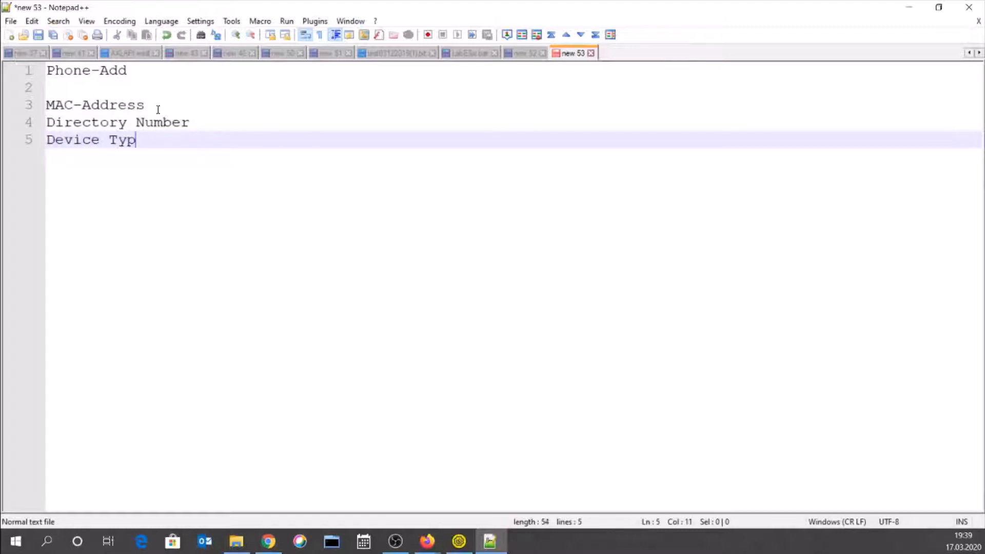
{"action": "key", "text": "Return"}
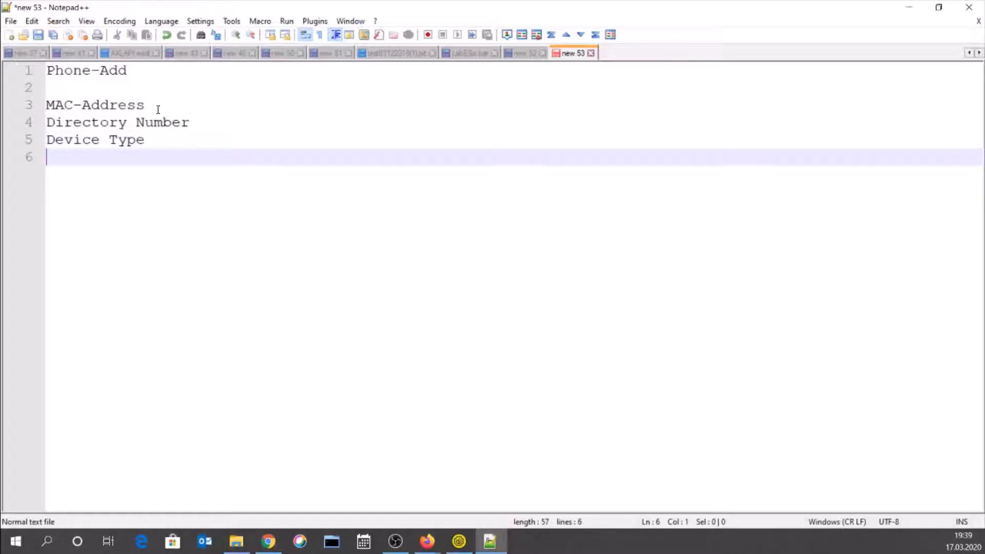
{"action": "type", "text": "Device Se"}
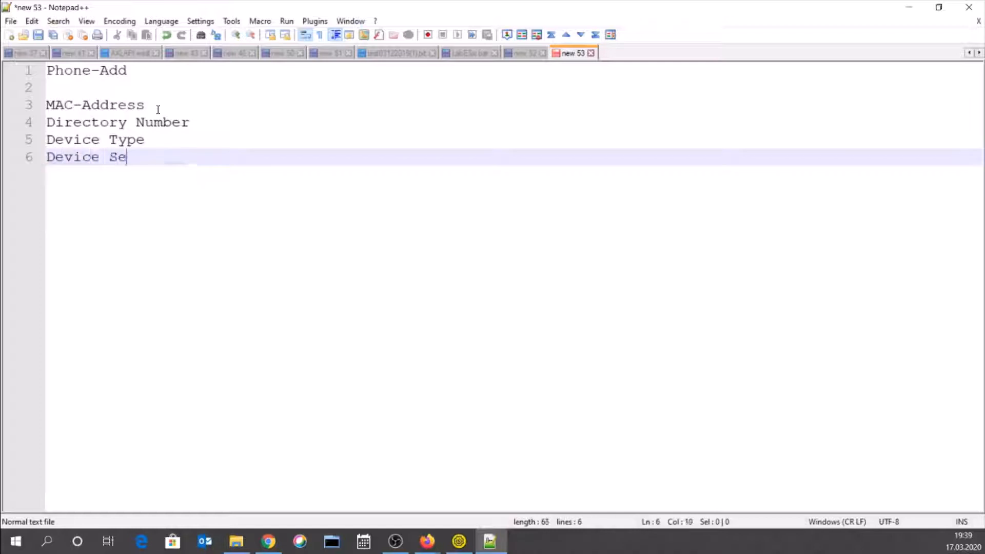
{"action": "type", "text": "curity Profi"}
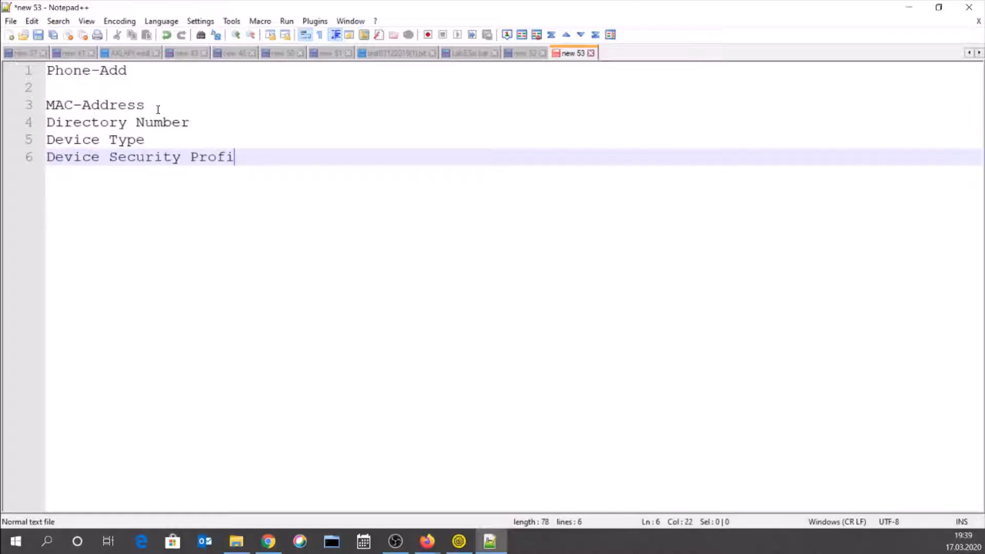
{"action": "type", "text": "les"}
{"action": "key", "text": "Return"}
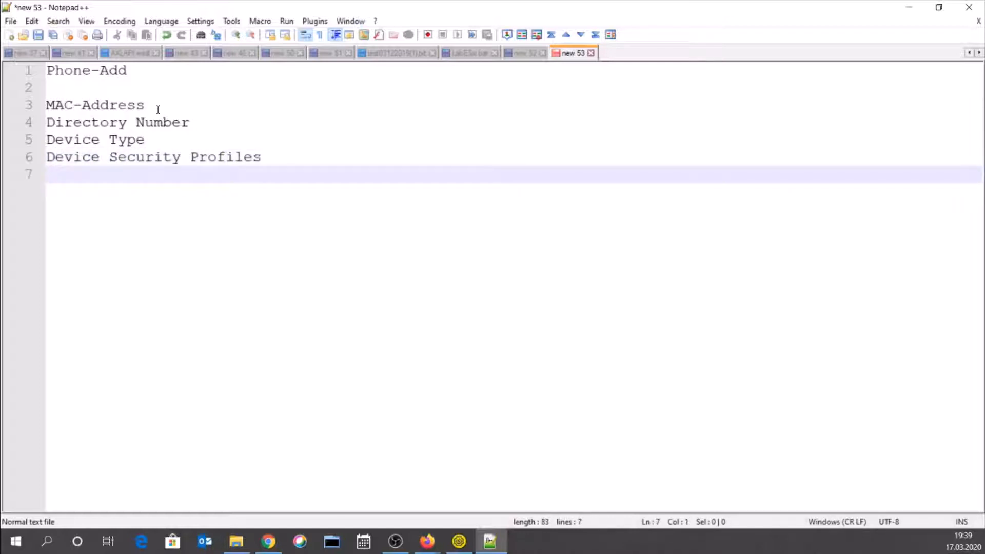
{"action": "type", "text": "Device Pools"}
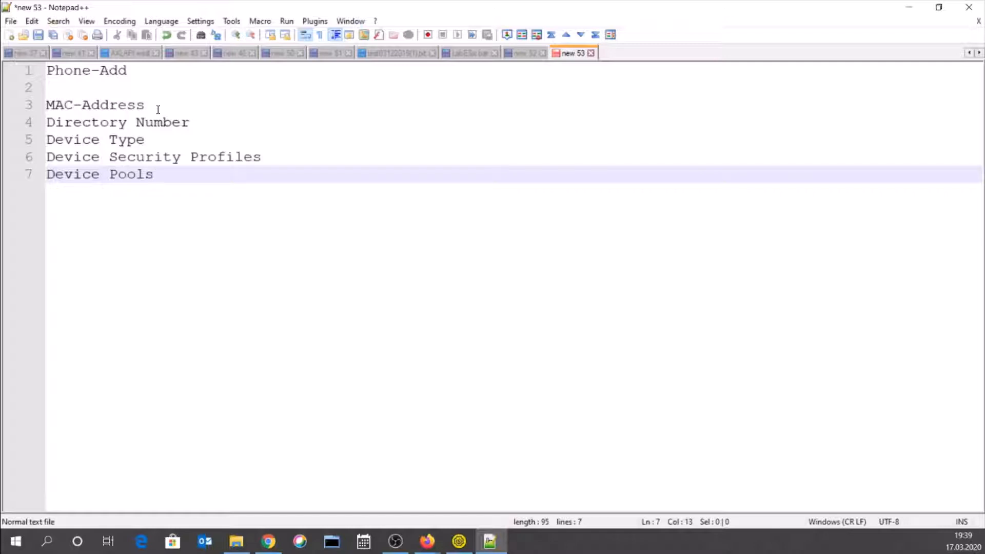
{"action": "type", "text": "*"}
{"action": "key", "text": "Up"}
{"action": "key", "text": "Right"}
{"action": "key", "text": "Right"}
{"action": "key", "text": "Right"}
{"action": "key", "text": "Right"}
{"action": "key", "text": "Right"}
{"action": "key", "text": "Right"}
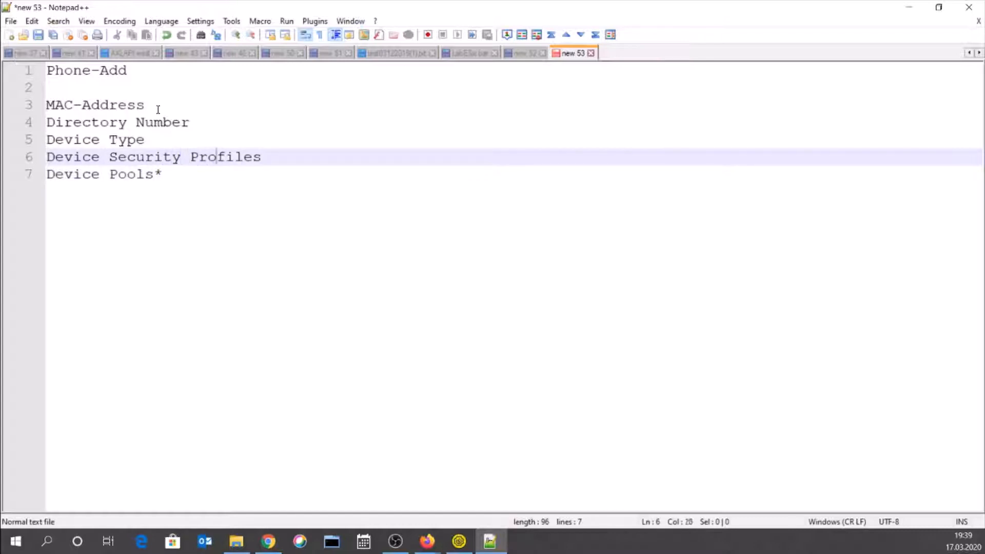
- Star Device Security Profiles and append '-Partition + CSS' to the Directory Number line
{"action": "key", "text": "Right"}
{"action": "key", "text": "Right"}
{"action": "key", "text": "Right"}
{"action": "key", "text": "Right"}
{"action": "key", "text": "Right"}
{"action": "type", "text": "*"}
{"action": "key", "text": "Up"}
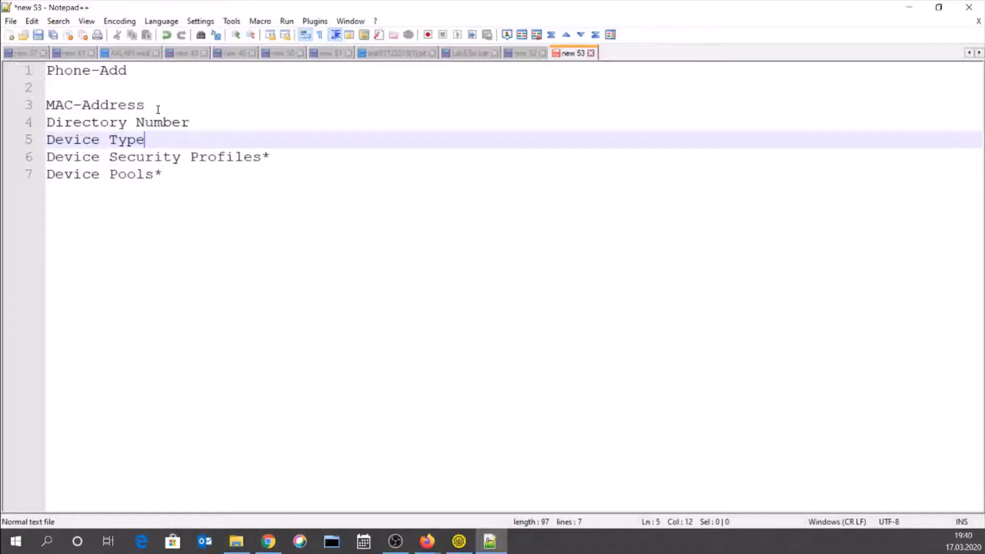
{"action": "key", "text": "Up"}
{"action": "key", "text": "End"}
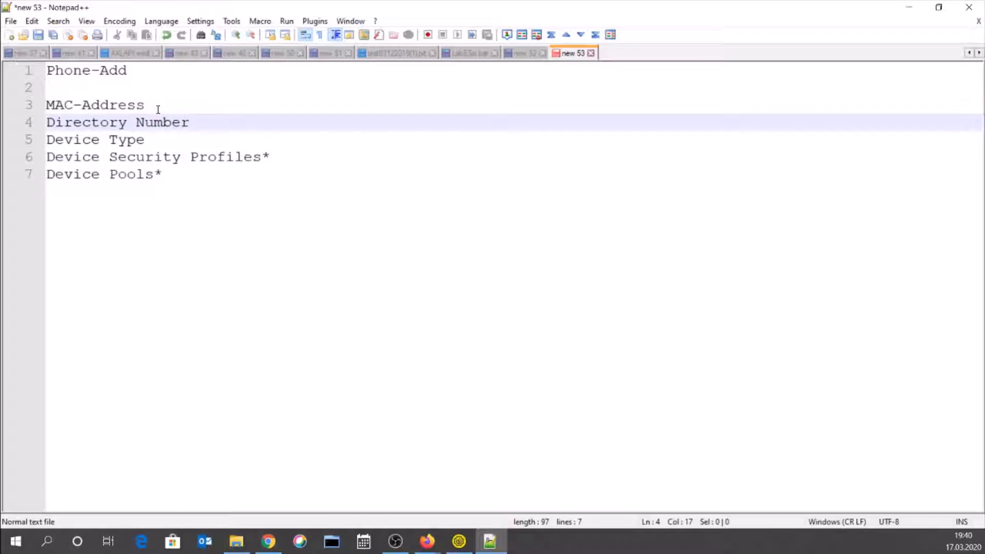
{"action": "left_click", "coordinate": [158, 109]}
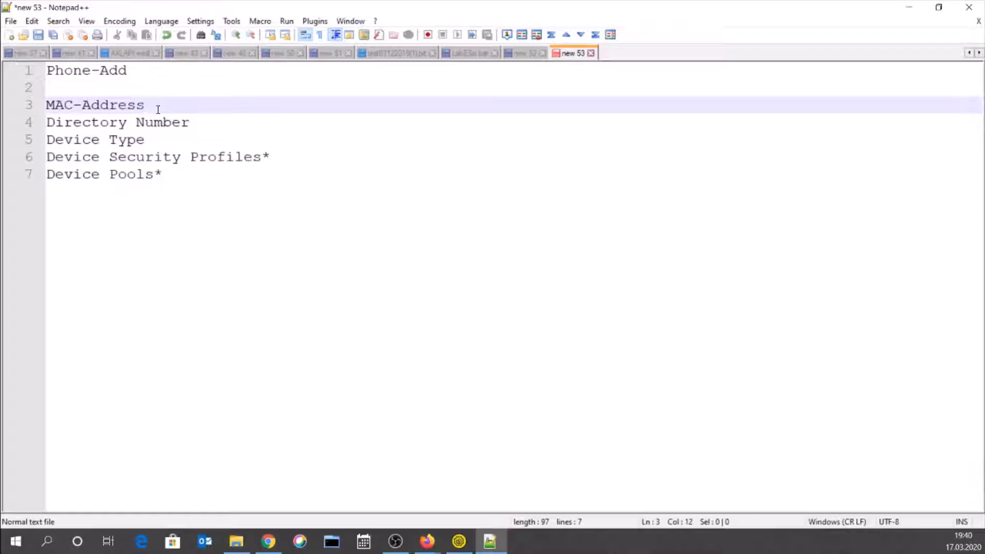
{"action": "key", "text": "Down"}
{"action": "key", "text": "End"}
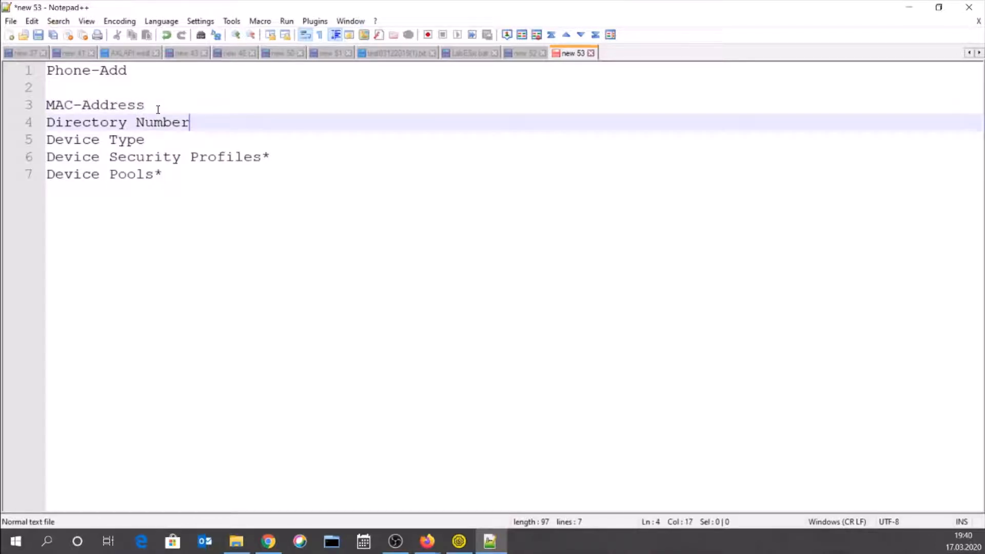
{"action": "type", "text": "-"}
{"action": "type", "text": "Parti"}
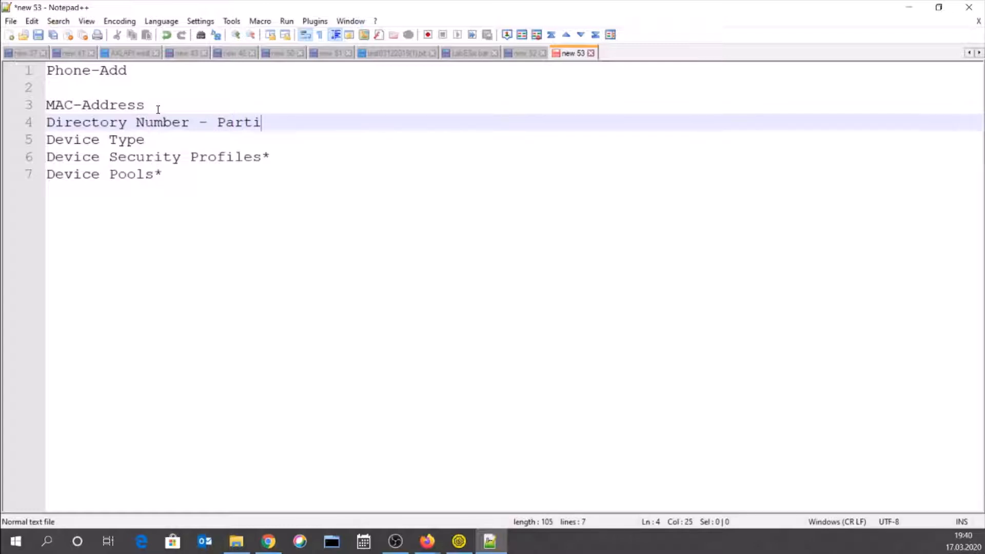
{"action": "type", "text": "tion + CSS"}
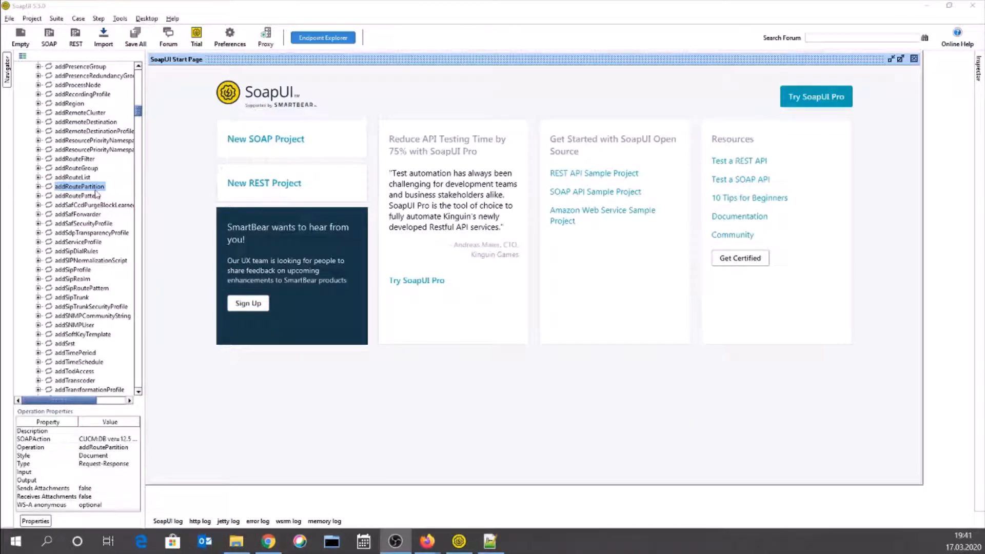
- Expand addRoutePartition and open its Request 1 XML in the request editor
{"action": "left_click", "coordinate": [39, 188]}
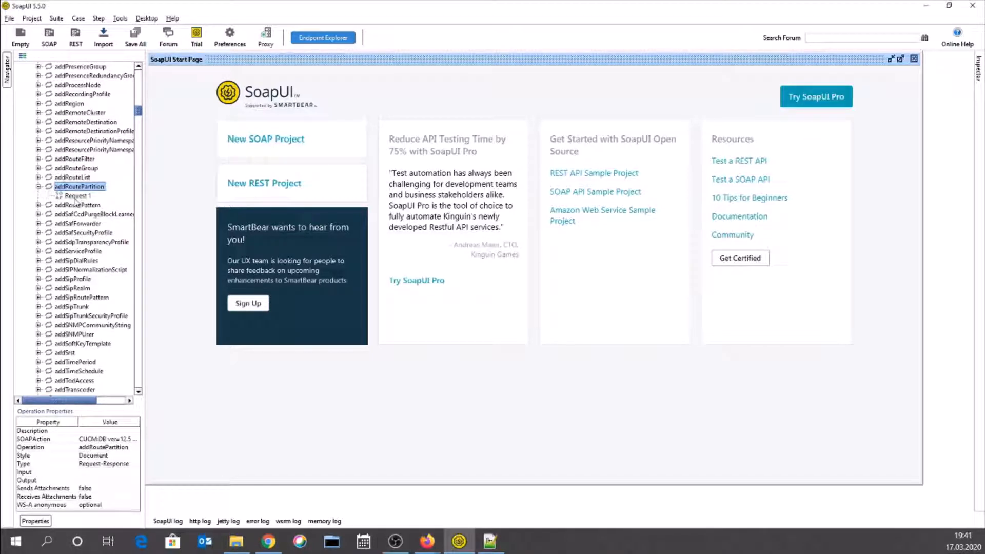
{"action": "left_click", "coordinate": [77, 196]}
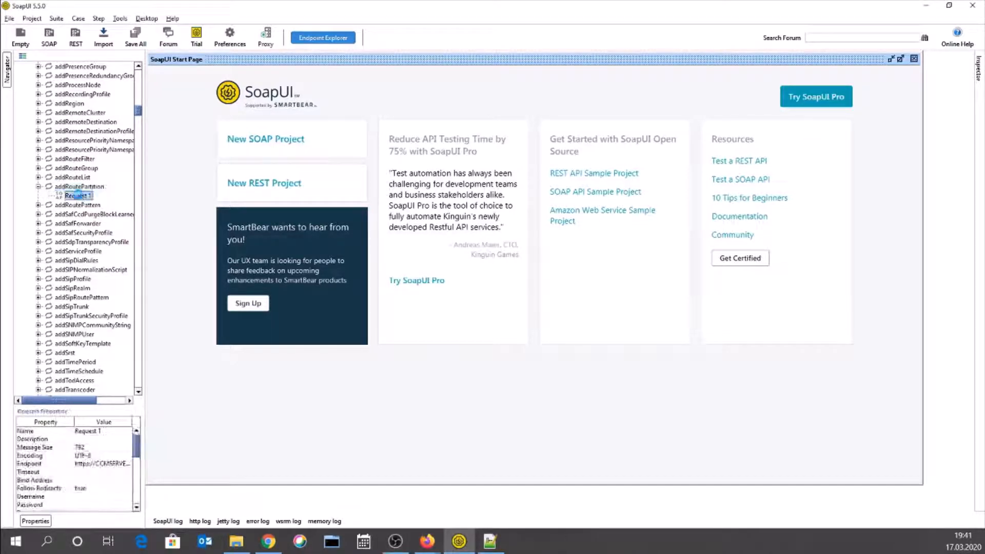
{"action": "double_click", "coordinate": [77, 196]}
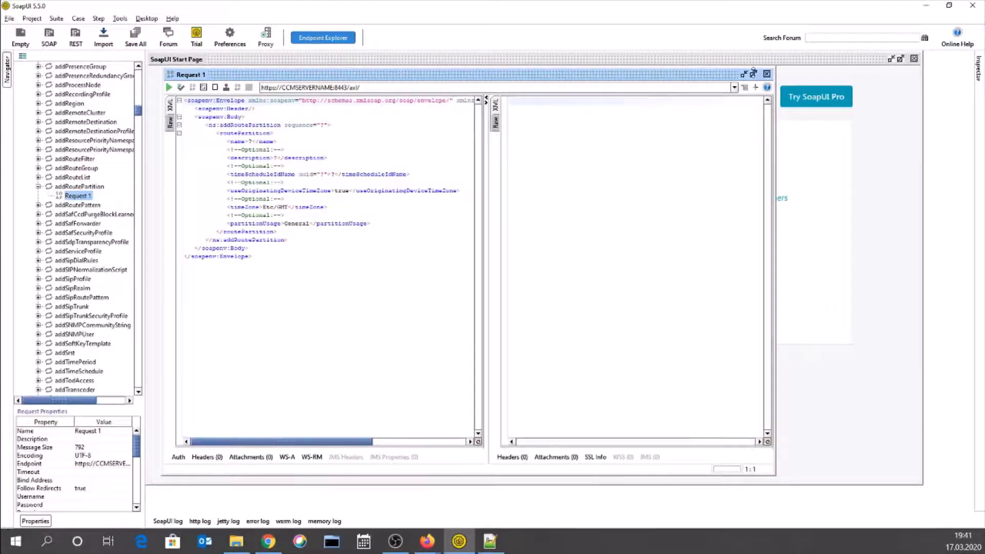
- Maximize the addRoutePartition Request 1 window and stack the request pane above the response
{"action": "left_click", "coordinate": [754, 74]}
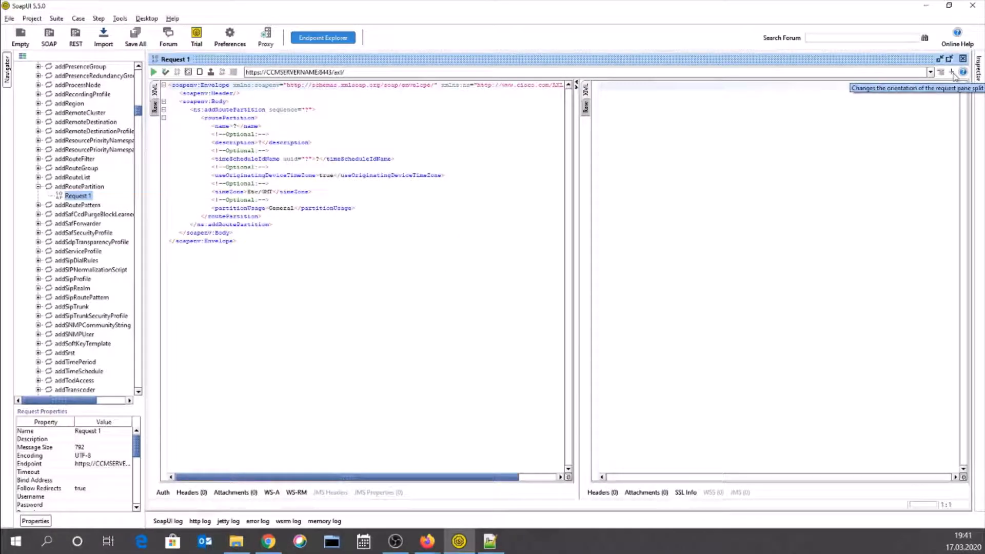
{"action": "left_click", "coordinate": [432, 224]}
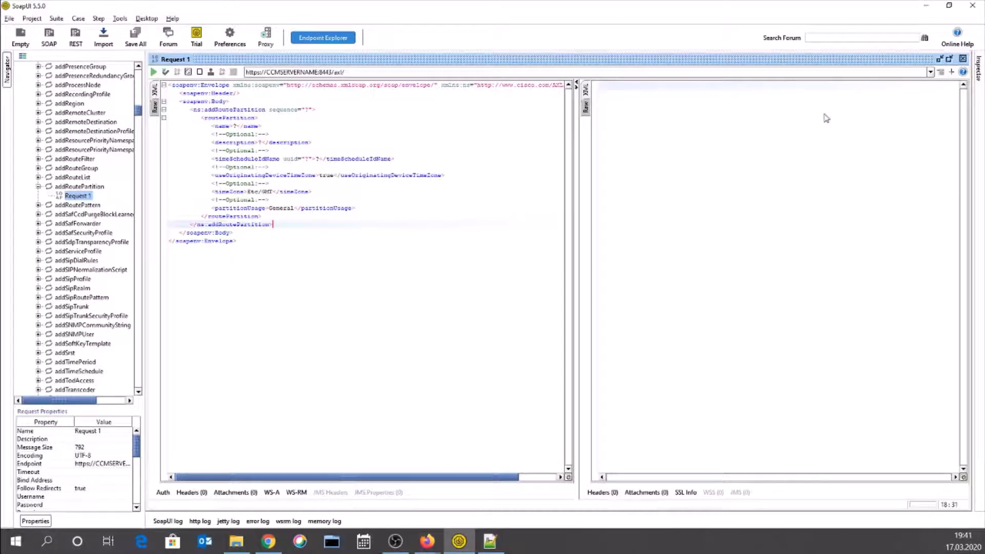
{"action": "left_click", "coordinate": [952, 72]}
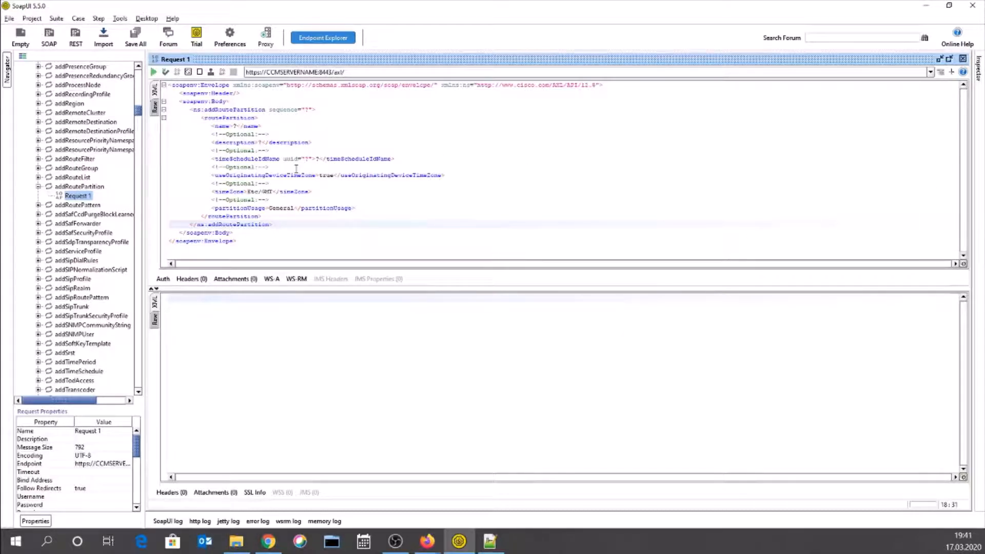
- Enlarge the request pane, then highlight the soapenv prefix, namespace URLs and 12.5 API version
{"action": "left_click", "coordinate": [257, 245]}
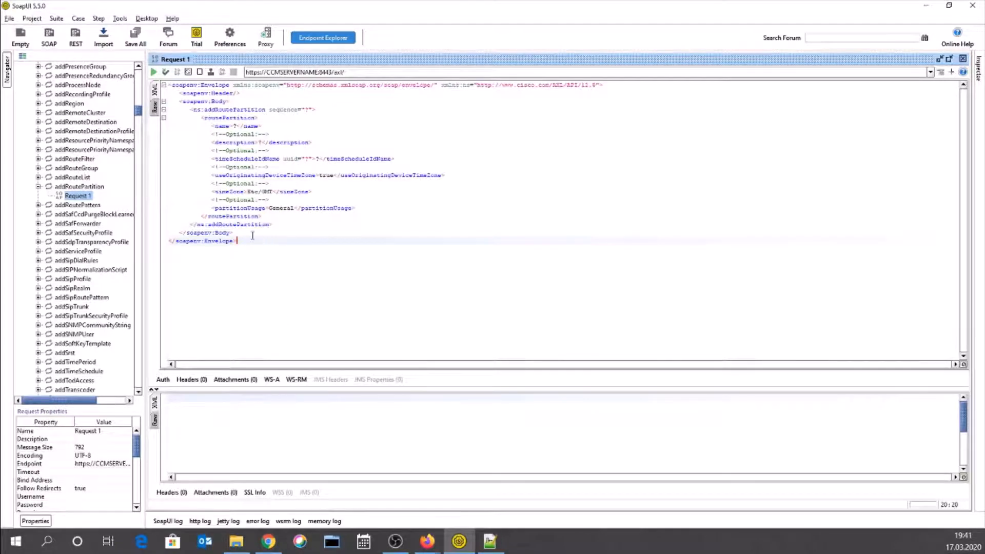
{"action": "left_click_drag", "start_coordinate": [251, 241], "coordinate": [176, 85]}
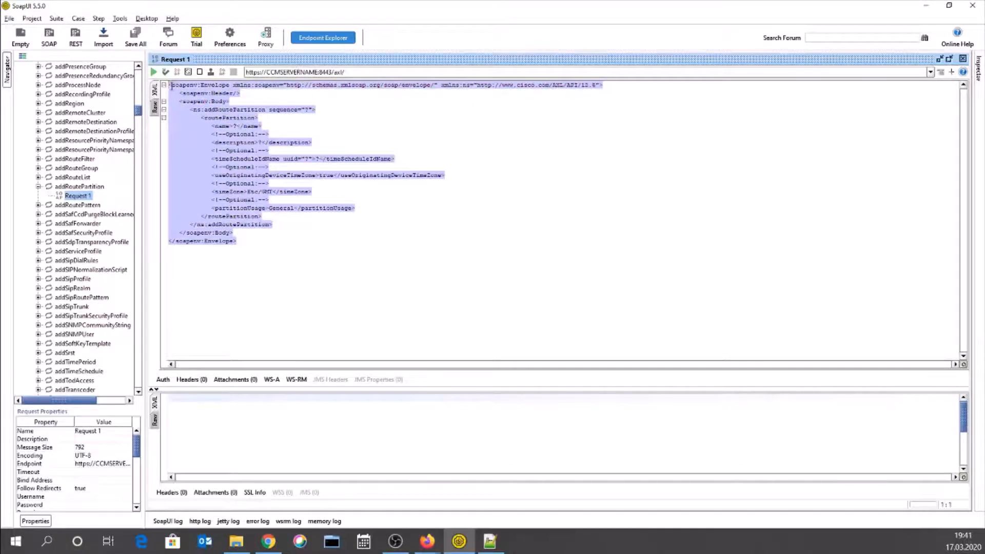
{"action": "left_click", "coordinate": [172, 84]}
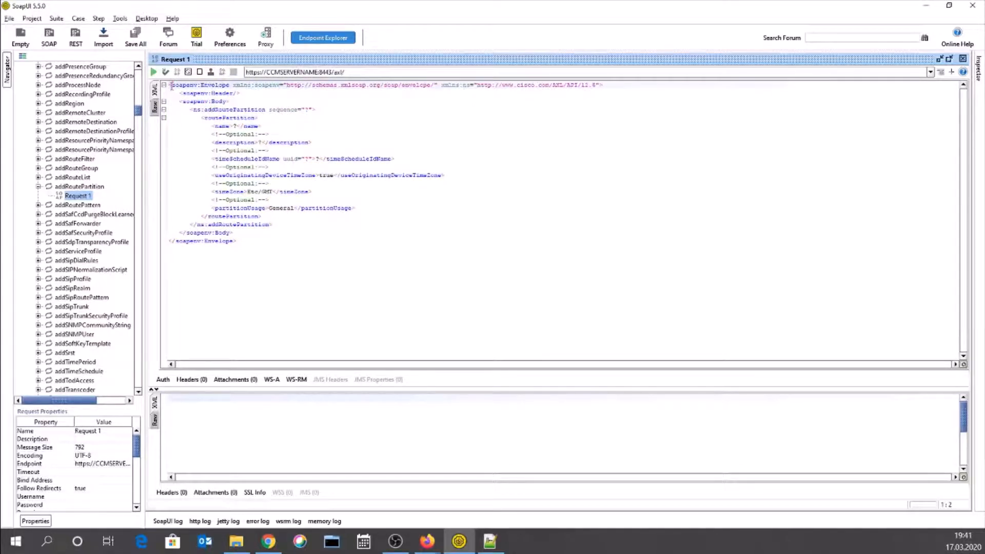
{"action": "left_click_drag", "start_coordinate": [171, 85], "coordinate": [198, 82]}
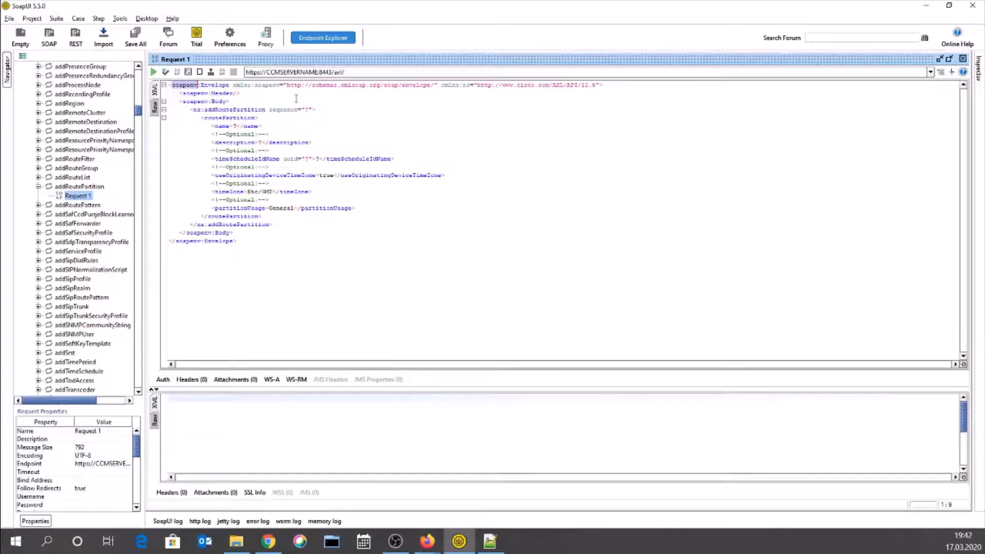
{"action": "left_click_drag", "start_coordinate": [314, 88], "coordinate": [578, 85]}
{"action": "left_click", "coordinate": [600, 90]}
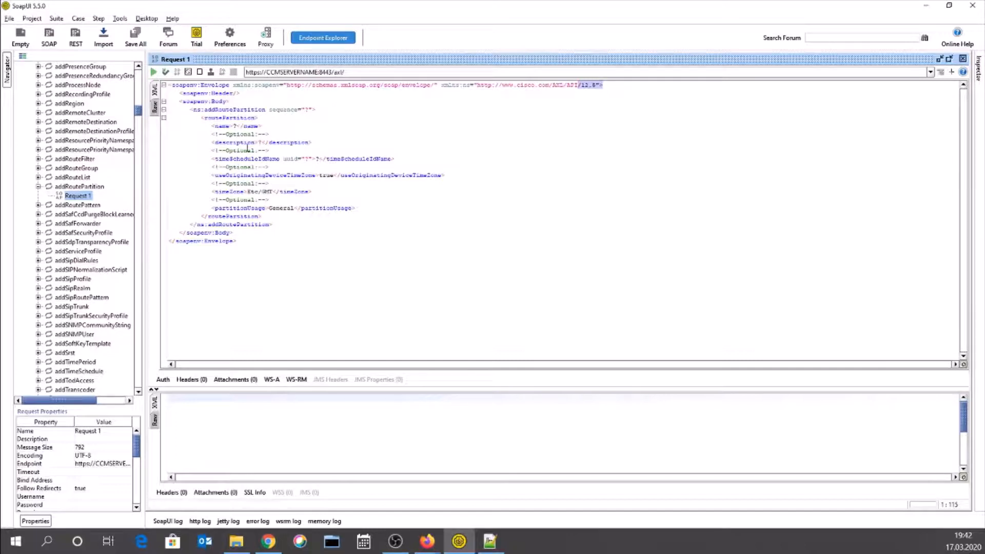
- Highlight the header-and-body block, then the empty soapenv:Header element
{"action": "left_click", "coordinate": [240, 93]}
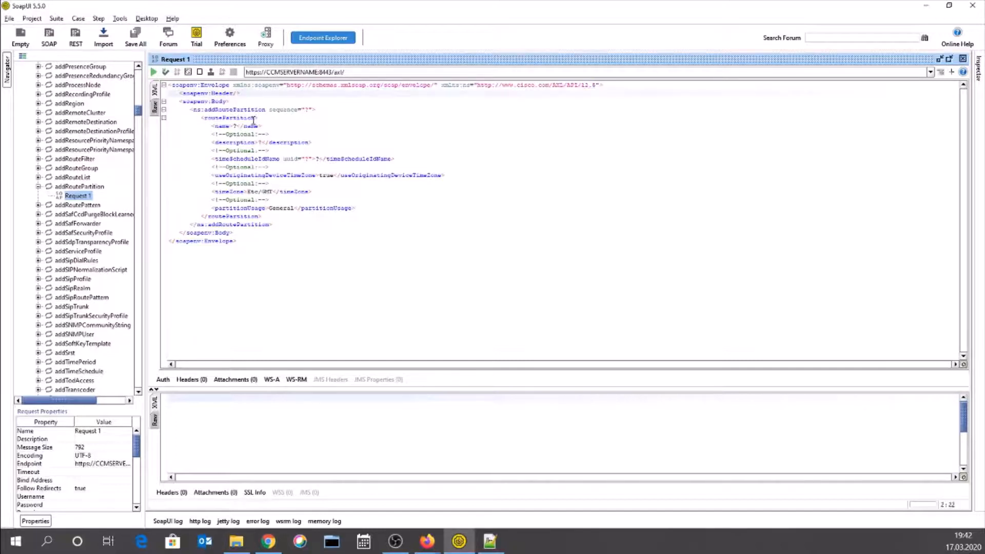
{"action": "left_click_drag", "start_coordinate": [179, 93], "coordinate": [271, 238]}
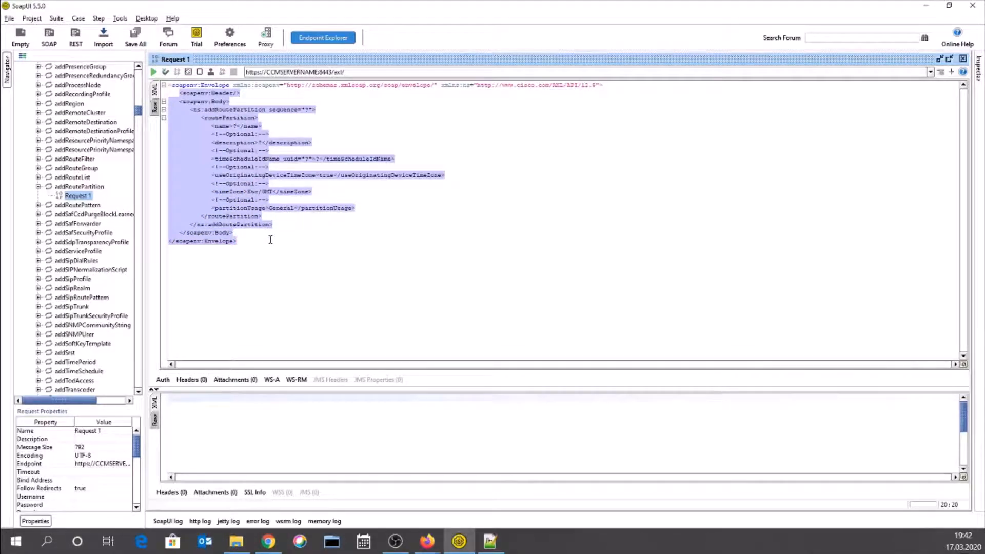
{"action": "left_click", "coordinate": [241, 142]}
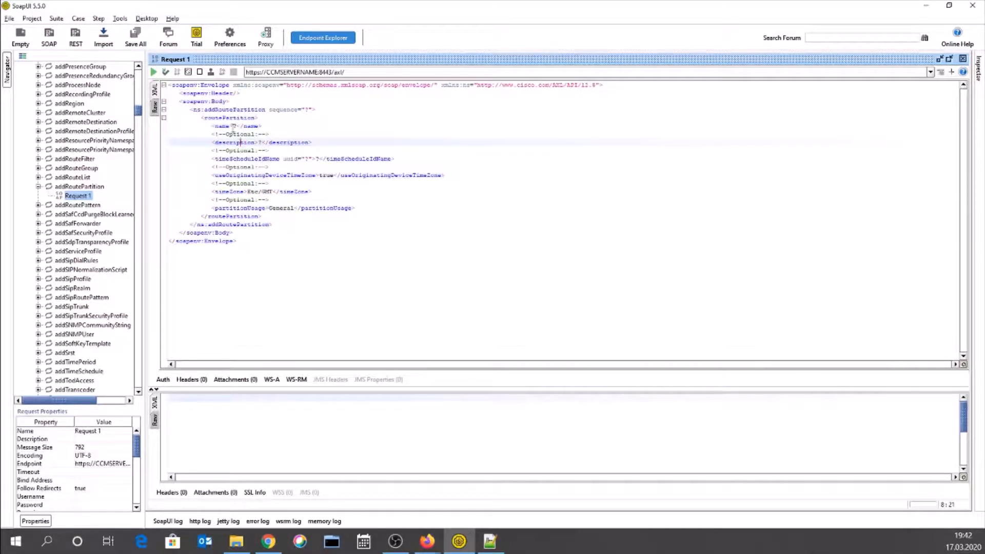
{"action": "left_click", "coordinate": [186, 94]}
{"action": "left_click_drag", "start_coordinate": [185, 94], "coordinate": [229, 126]}
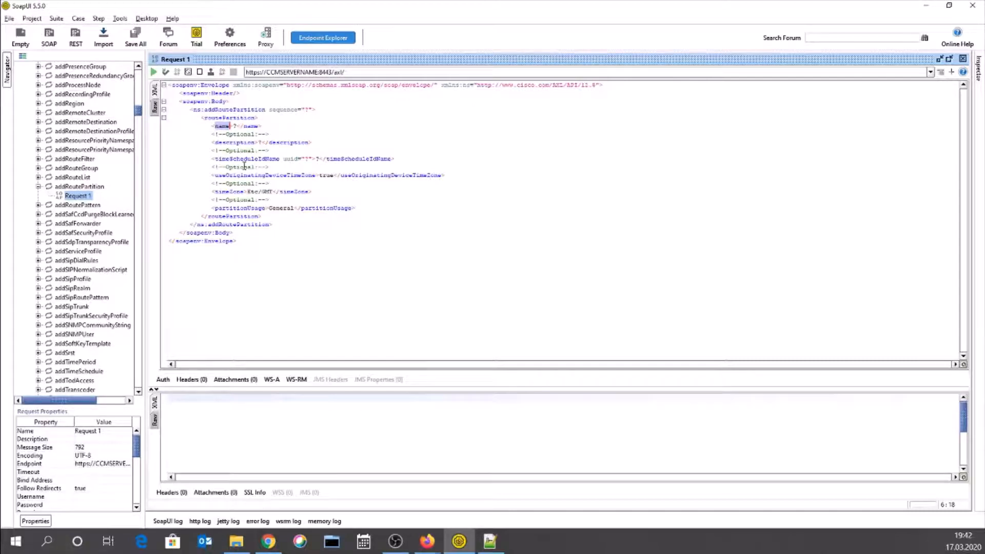
- Delete the <!--Optional:--> comment line above the description element
{"action": "left_click", "coordinate": [230, 135]}
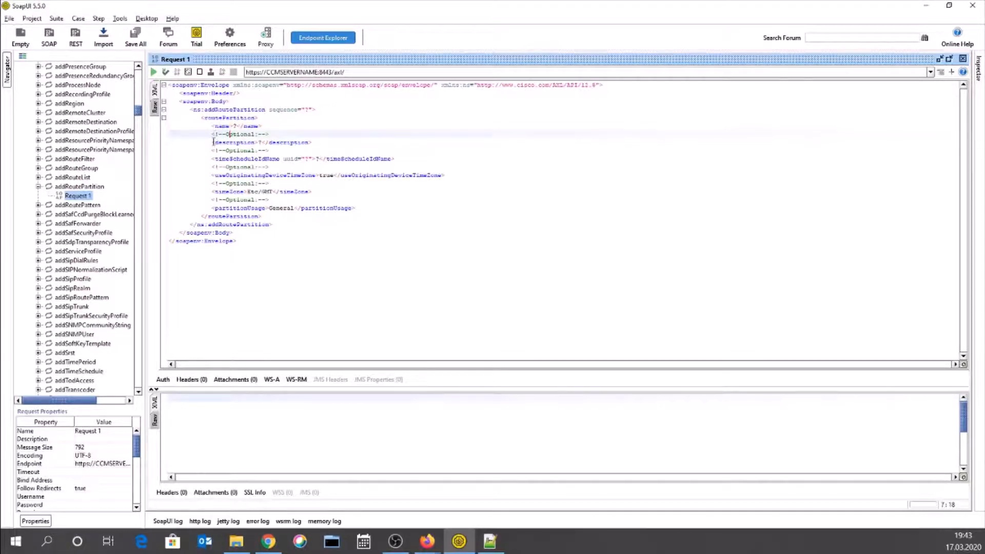
{"action": "left_click_drag", "start_coordinate": [212, 142], "coordinate": [317, 145]}
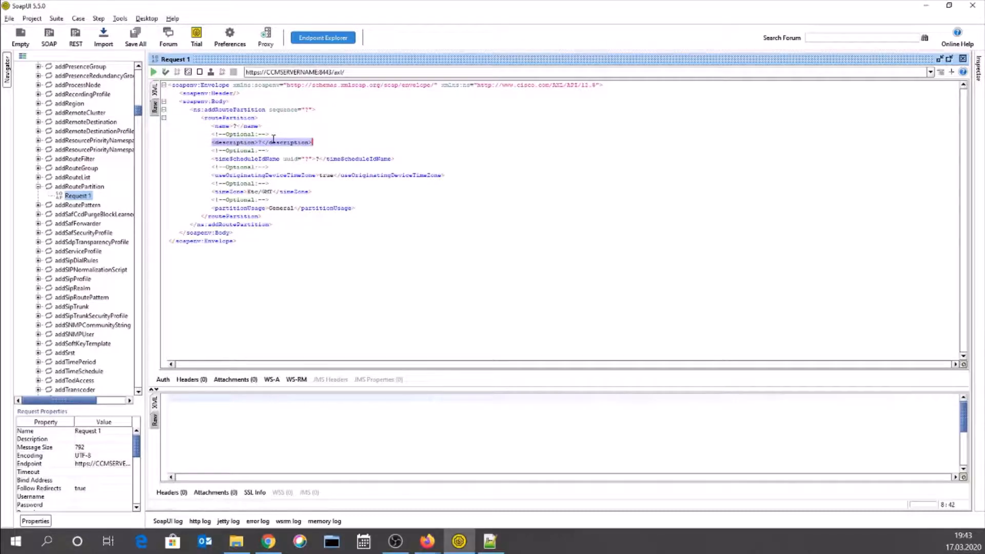
{"action": "left_click_drag", "start_coordinate": [272, 135], "coordinate": [212, 135]}
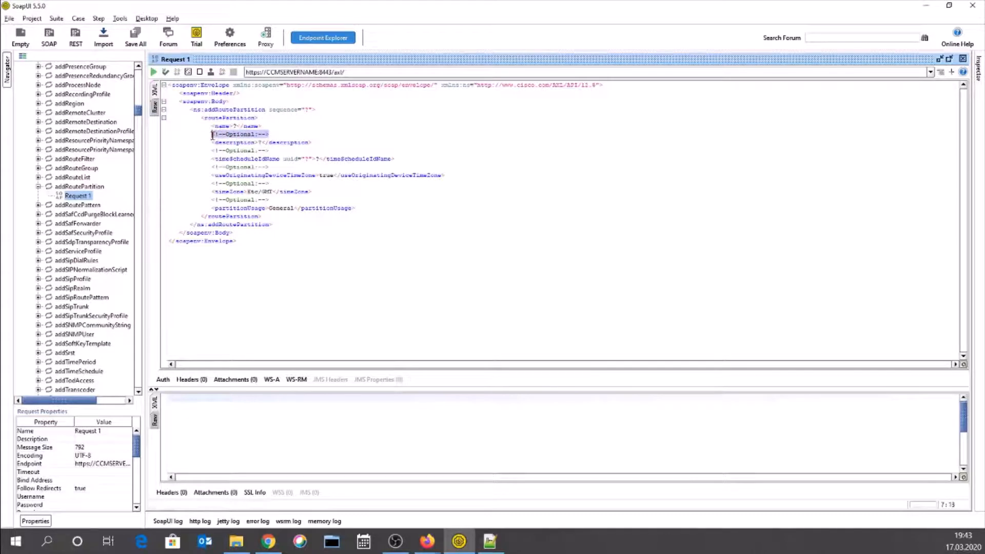
{"action": "left_click", "coordinate": [213, 135]}
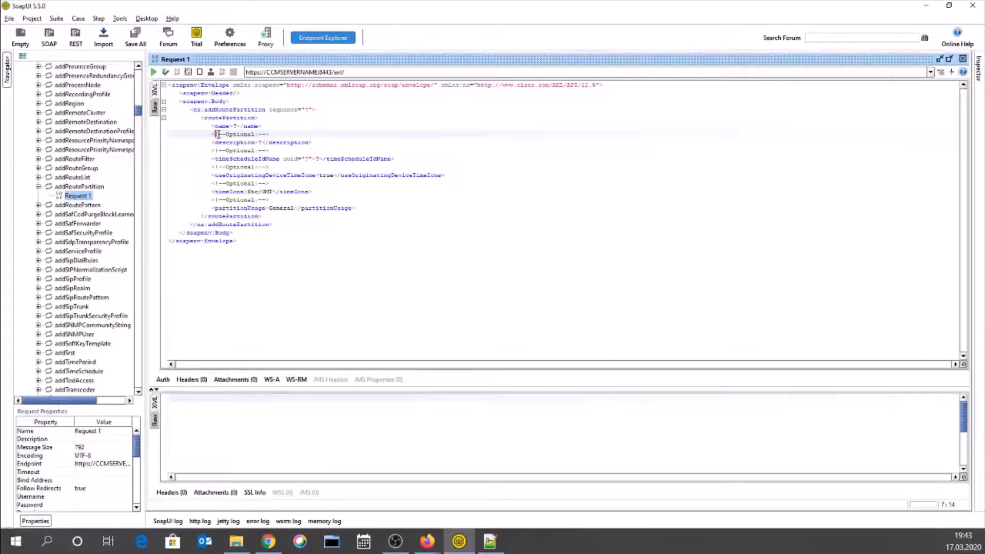
{"action": "left_click_drag", "start_coordinate": [212, 134], "coordinate": [319, 140]}
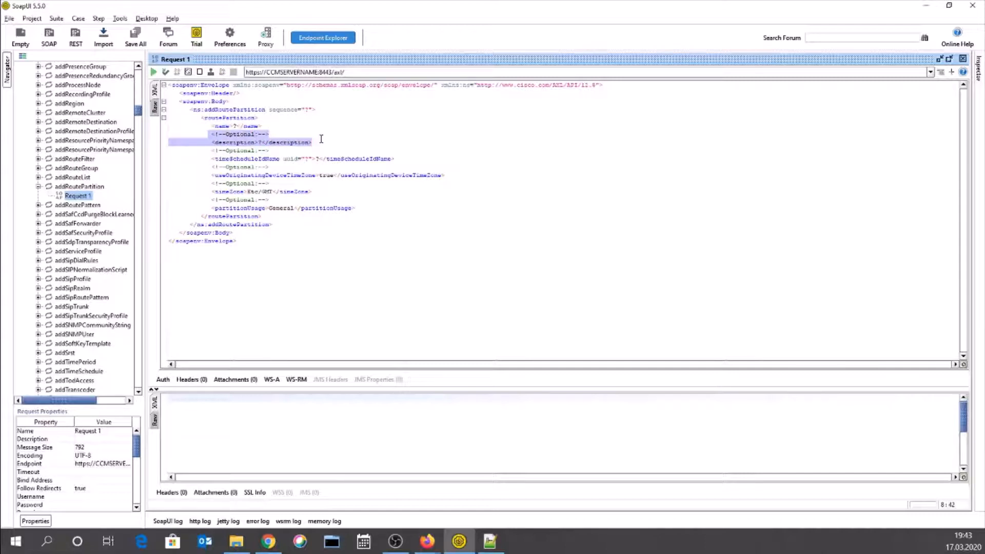
{"action": "left_click", "coordinate": [280, 133]}
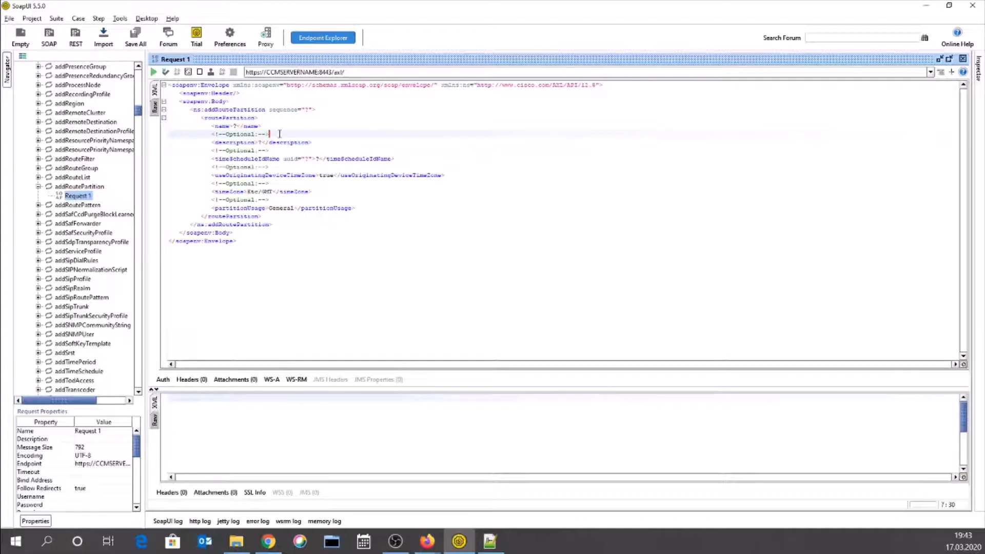
{"action": "key", "text": "BackSpace"}
{"action": "key", "text": "BackSpace"}
{"action": "key", "text": "BackSpace"}
{"action": "key", "text": "BackSpace"}
{"action": "key", "text": "BackSpace"}
{"action": "key", "text": "BackSpace"}
{"action": "key", "text": "BackSpace"}
{"action": "key", "text": "BackSpace"}
{"action": "key", "text": "BackSpace"}
{"action": "key", "text": "BackSpace"}
{"action": "key", "text": "BackSpace"}
{"action": "key", "text": "BackSpace"}
{"action": "key", "text": "BackSpace"}
{"action": "key", "text": "BackSpace"}
{"action": "key", "text": "BackSpace"}
{"action": "key", "text": "BackSpace"}
{"action": "key", "text": "Delete"}
{"action": "key", "text": "Delete"}
{"action": "key", "text": "Delete"}
{"action": "key", "text": "Delete"}
{"action": "key", "text": "Delete"}
{"action": "key", "text": "Delete"}
{"action": "key", "text": "Delete"}
{"action": "key", "text": "Delete"}
{"action": "key", "text": "Delete"}
{"action": "key", "text": "Delete"}
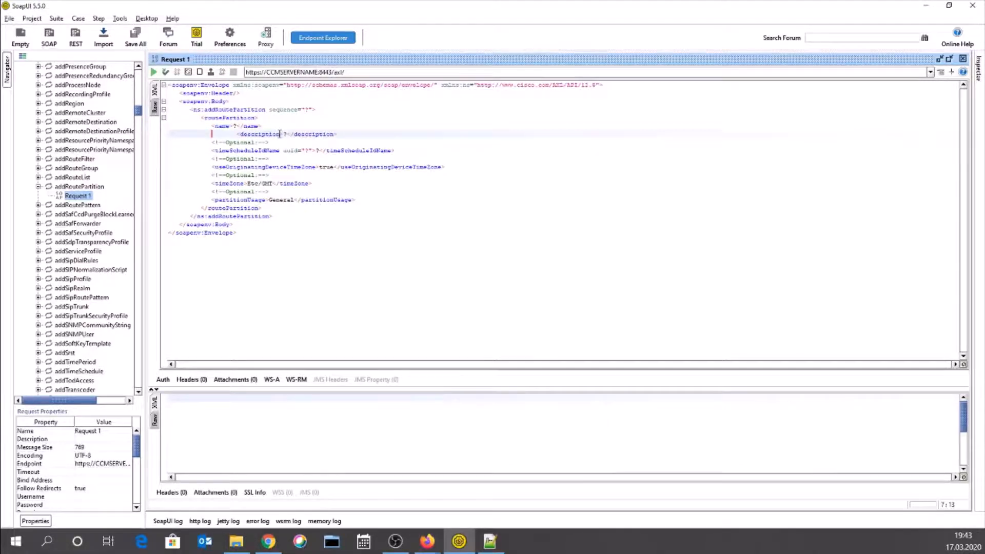
{"action": "key", "text": "Delete"}
{"action": "key", "text": "Delete"}
{"action": "key", "text": "Delete"}
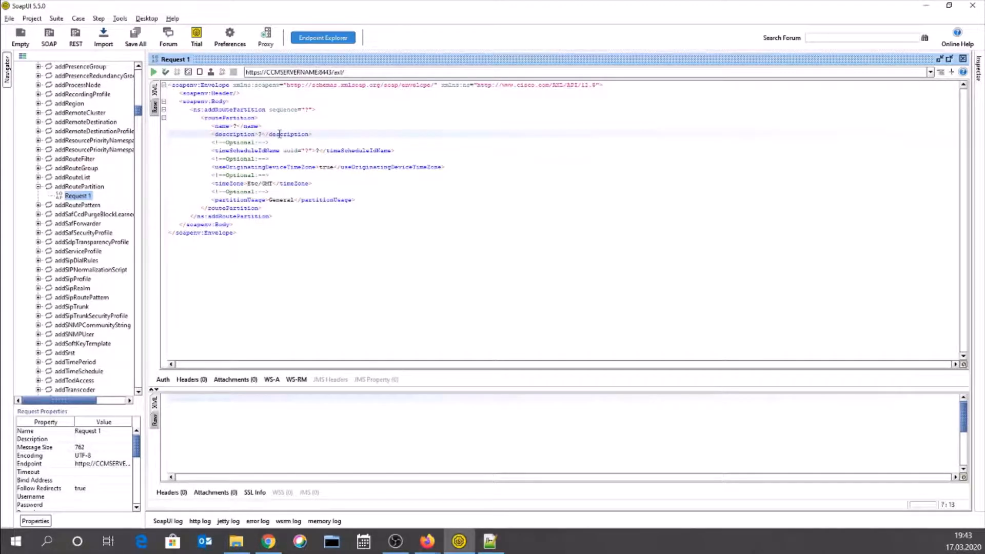
- Remove the ? placeholder from the name element
{"action": "key", "text": "Up"}
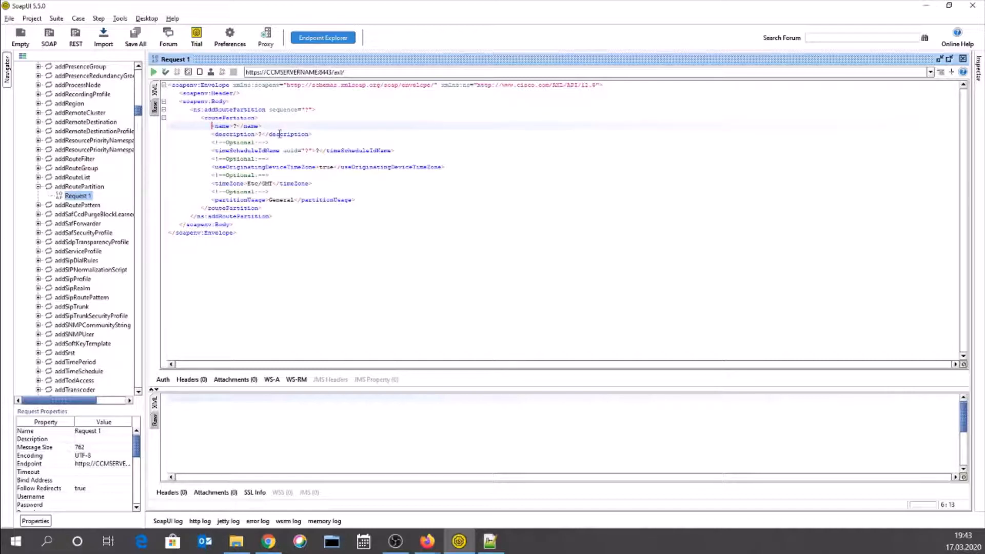
{"action": "key", "text": "Right"}
{"action": "key", "text": "Right"}
{"action": "key", "text": "Right"}
{"action": "key", "text": "Right"}
{"action": "key", "text": "Right"}
{"action": "key", "text": "Right"}
{"action": "key", "text": "Right"}
{"action": "key", "text": "BackSpace"}
- Enter Provisioning-PT as the partition name, correcting the capitalisation typo
{"action": "type", "text": "PRovisioning"}
{"action": "key", "text": "Left"}
{"action": "key", "text": "Left"}
{"action": "key", "text": "Left"}
{"action": "key", "text": "Left"}
{"action": "key", "text": "Left"}
{"action": "key", "text": "Left"}
{"action": "key", "text": "Left"}
{"action": "key", "text": "Left"}
{"action": "key", "text": "BackSpace"}
{"action": "type", "text": "r"}
{"action": "key", "text": "Right"}
{"action": "key", "text": "Right"}
{"action": "key", "text": "Right"}
{"action": "key", "text": "Right"}
{"action": "key", "text": "Right"}
{"action": "key", "text": "Right"}
{"action": "key", "text": "Right"}
{"action": "key", "text": "Right"}
{"action": "key", "text": "Right"}
{"action": "key", "text": "Right"}
{"action": "type", "text": "-PT"}
- Replace the description placeholder with 'Provisioning via SOAPUI', fixing the capital R typo
{"action": "key", "text": "Left"}
{"action": "key", "text": "Down"}
{"action": "key", "text": "Left"}
{"action": "key", "text": "Left"}
{"action": "key", "text": "Left"}
{"action": "key", "text": "Left"}
{"action": "key", "text": "Left"}
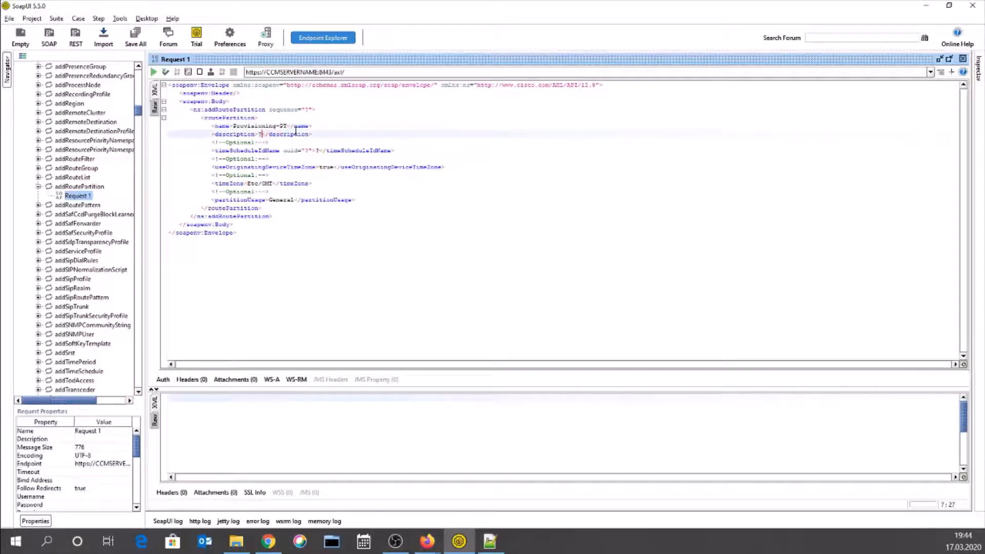
{"action": "key", "text": "BackSpace"}
{"action": "type", "text": "DRovisioning via "}
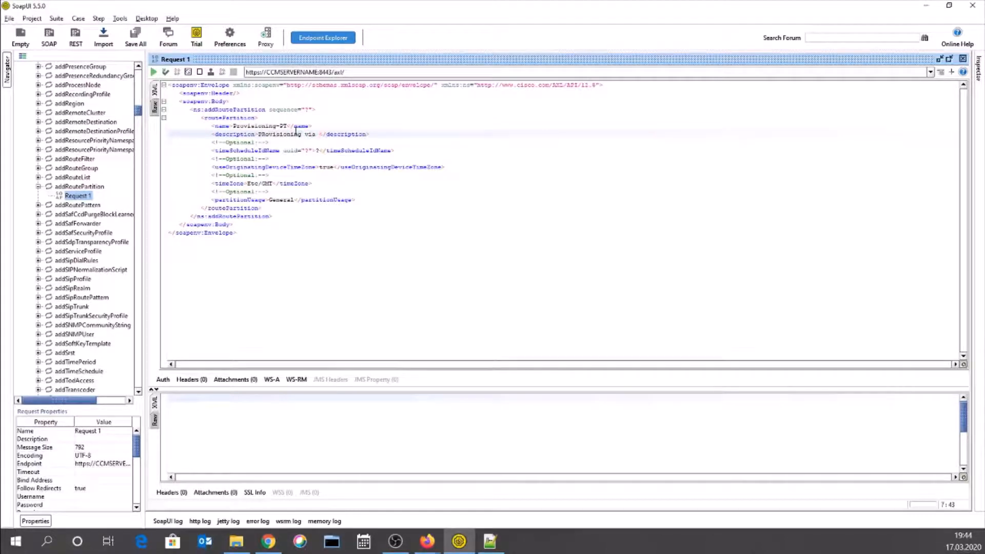
{"action": "type", "text": "SOAPUI"}
{"action": "key", "text": "Left"}
{"action": "key", "text": "Left"}
{"action": "key", "text": "Left"}
{"action": "key", "text": "Left"}
{"action": "key", "text": "Left"}
{"action": "key", "text": "Left"}
{"action": "key", "text": "Left"}
{"action": "key", "text": "Left"}
{"action": "key", "text": "Left"}
{"action": "key", "text": "Left"}
{"action": "key", "text": "Left"}
{"action": "key", "text": "Left"}
{"action": "key", "text": "Left"}
{"action": "key", "text": "Left"}
{"action": "key", "text": "Left"}
{"action": "key", "text": "Left"}
{"action": "key", "text": "Left"}
{"action": "key", "text": "Left"}
{"action": "key", "text": "Left"}
{"action": "key", "text": "Left"}
{"action": "key", "text": "BackSpace"}
{"action": "type", "text": "r"}
{"action": "key", "text": "Down"}
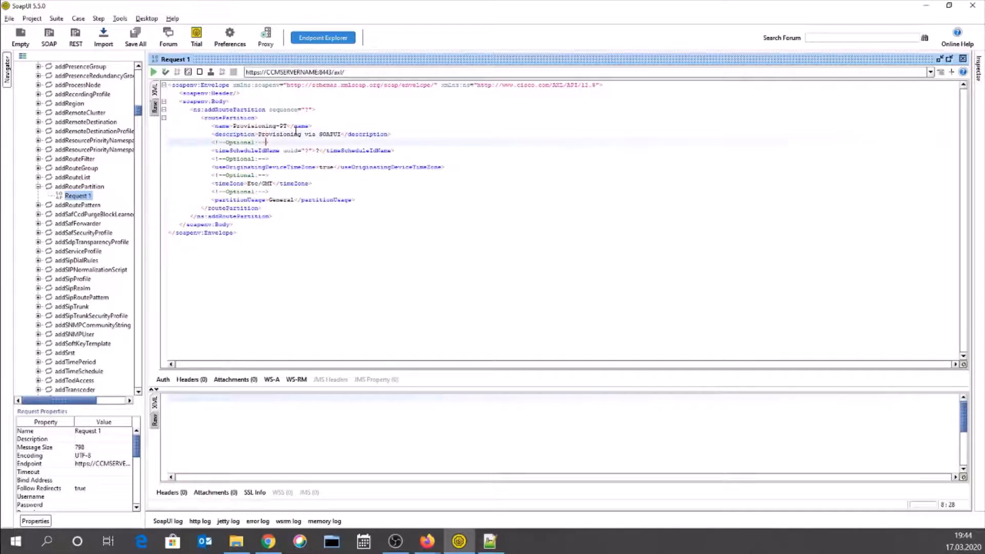
{"action": "key", "text": "Left"}
{"action": "key", "text": "Left"}
{"action": "key", "text": "Left"}
{"action": "key", "text": "Left"}
{"action": "key", "text": "Left"}
{"action": "key", "text": "Left"}
{"action": "key", "text": "Left"}
{"action": "key", "text": "Left"}
{"action": "key", "text": "Left"}
{"action": "key", "text": "Left"}
{"action": "key", "text": "Left"}
{"action": "key", "text": "Left"}
{"action": "key", "text": "Left"}
{"action": "key", "text": "Left"}
- Select the optional timeScheduleIdName, useOriginatingDeviceTimeZone, timeZone and partitionUsage lines
{"action": "key", "text": "shift+Down"}
{"action": "key", "text": "shift+Right"}
{"action": "key", "text": "shift+Right"}
{"action": "key", "text": "shift+Right"}
{"action": "key", "text": "shift+Right"}
{"action": "key", "text": "shift+Right"}
{"action": "key", "text": "shift+Right"}
{"action": "key", "text": "shift+Right"}
{"action": "key", "text": "shift+Right"}
{"action": "key", "text": "shift+Right"}
{"action": "key", "text": "shift+Right"}
{"action": "key", "text": "shift+Right"}
{"action": "key", "text": "shift+Right"}
{"action": "key", "text": "shift+Right"}
{"action": "key", "text": "shift+Right"}
{"action": "key", "text": "shift+Right"}
{"action": "key", "text": "shift+Right"}
{"action": "key", "text": "shift+Right"}
{"action": "key", "text": "shift+Right"}
{"action": "key", "text": "shift+Right"}
{"action": "key", "text": "shift+Right"}
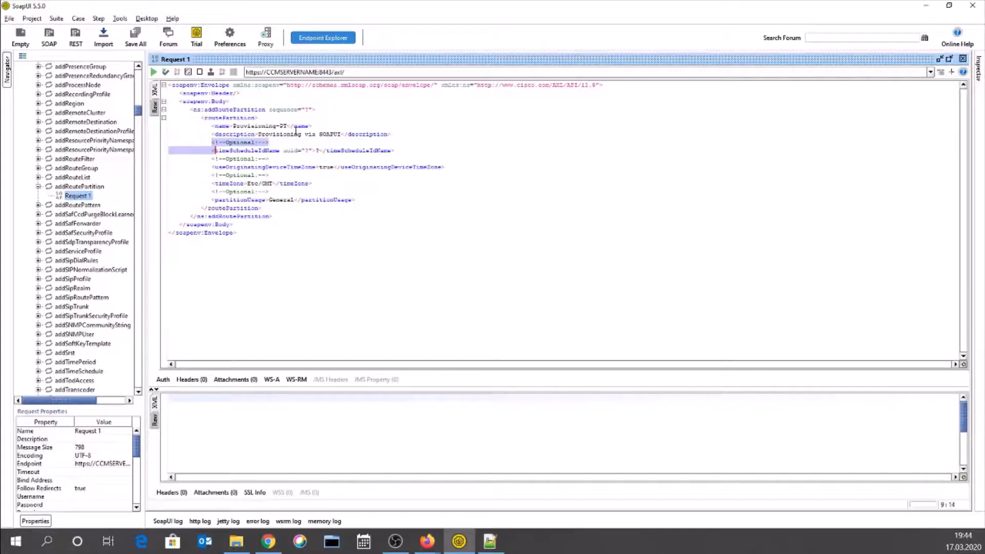
{"action": "key", "text": "shift+Right"}
{"action": "key", "text": "shift+Right"}
{"action": "key", "text": "shift+Right"}
{"action": "key", "text": "shift+Right"}
{"action": "key", "text": "shift+Right"}
{"action": "key", "text": "shift+Right"}
{"action": "key", "text": "shift+Right"}
{"action": "key", "text": "shift+Right"}
{"action": "key", "text": "shift+Right"}
{"action": "key", "text": "shift+Right"}
{"action": "key", "text": "shift+Right"}
{"action": "key", "text": "shift+Right"}
{"action": "key", "text": "shift+Right"}
{"action": "key", "text": "shift+Right"}
{"action": "key", "text": "shift+Right"}
{"action": "key", "text": "shift+Right"}
{"action": "key", "text": "shift+Right"}
{"action": "key", "text": "shift+Right"}
{"action": "key", "text": "shift+Right"}
{"action": "key", "text": "shift+Right"}
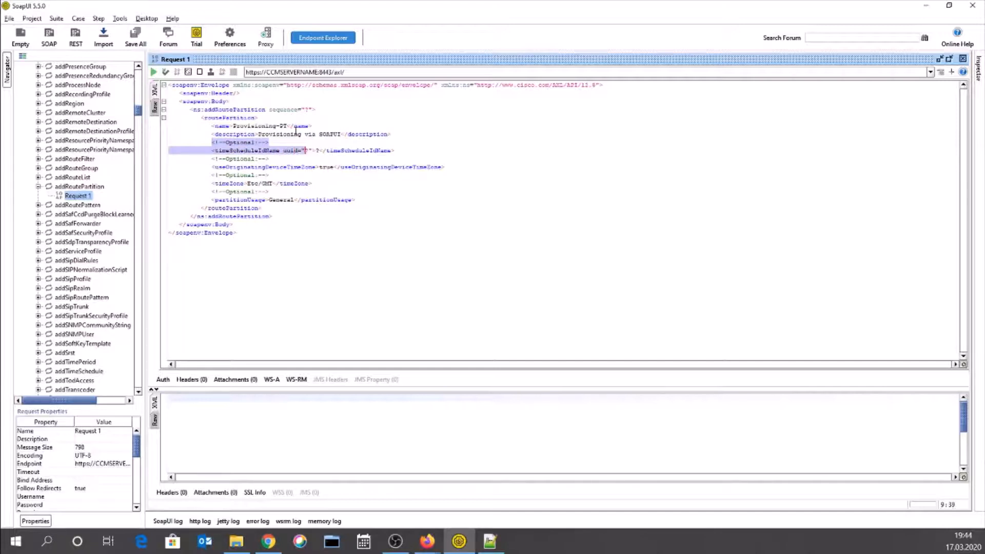
{"action": "key", "text": "shift+Right"}
{"action": "key", "text": "shift+Right"}
{"action": "key", "text": "shift+Right"}
{"action": "key", "text": "shift+Right"}
{"action": "key", "text": "shift+Right"}
{"action": "key", "text": "shift+Right"}
{"action": "key", "text": "shift+Right"}
{"action": "key", "text": "shift+Right"}
{"action": "key", "text": "shift+Right"}
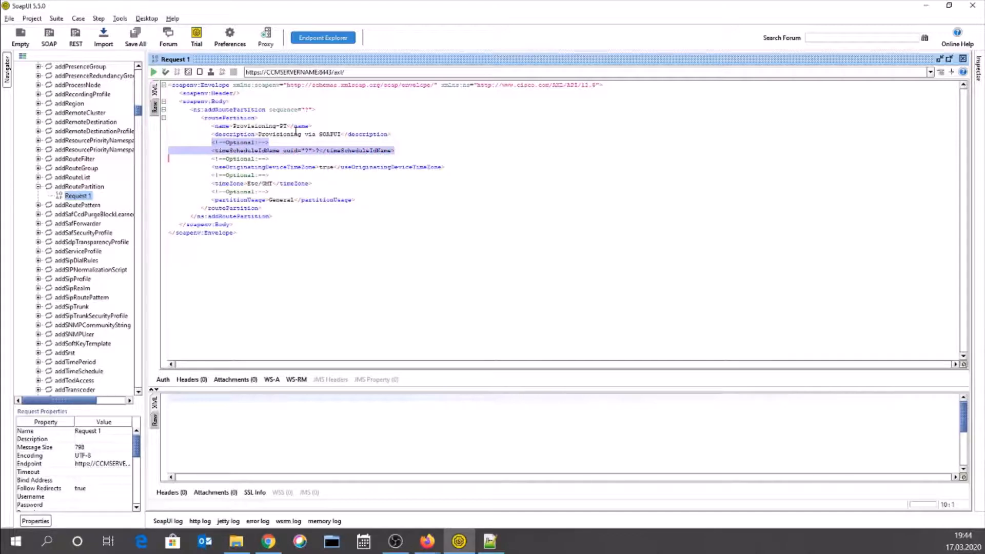
{"action": "key", "text": "shift+Right"}
{"action": "key", "text": "shift+Right"}
{"action": "key", "text": "shift+Right"}
{"action": "key", "text": "shift+Right"}
{"action": "key", "text": "shift+Right"}
{"action": "key", "text": "shift+Right"}
{"action": "key", "text": "shift+Right"}
{"action": "key", "text": "shift+Right"}
{"action": "key", "text": "shift+Right"}
{"action": "key", "text": "shift+Right"}
{"action": "key", "text": "shift+Right"}
{"action": "key", "text": "shift+Right"}
{"action": "key", "text": "shift+Right"}
{"action": "key", "text": "shift+Right"}
{"action": "key", "text": "shift+Right"}
{"action": "key", "text": "shift+Right"}
{"action": "key", "text": "shift+Right"}
{"action": "key", "text": "shift+Right"}
{"action": "key", "text": "shift+Right"}
{"action": "key", "text": "shift+Right"}
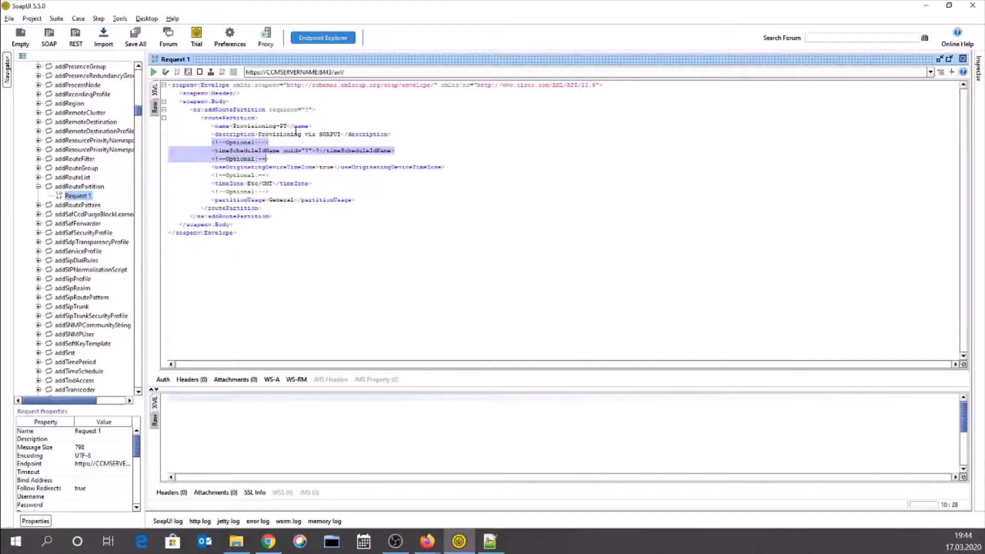
{"action": "key", "text": "shift+Right"}
{"action": "key", "text": "shift+Right"}
{"action": "key", "text": "shift+Right"}
{"action": "key", "text": "shift+Right"}
{"action": "key", "text": "shift+Right"}
{"action": "key", "text": "shift+Right"}
{"action": "key", "text": "shift+Right"}
{"action": "key", "text": "shift+Right"}
{"action": "key", "text": "shift+Right"}
{"action": "key", "text": "shift+Right"}
{"action": "key", "text": "shift+Right"}
{"action": "key", "text": "shift+Right"}
{"action": "key", "text": "shift+Right"}
{"action": "key", "text": "shift+Right"}
{"action": "key", "text": "shift+Right"}
{"action": "key", "text": "shift+Right"}
{"action": "key", "text": "shift+Right"}
{"action": "key", "text": "shift+Right"}
{"action": "key", "text": "shift+Right"}
{"action": "key", "text": "shift+Right"}
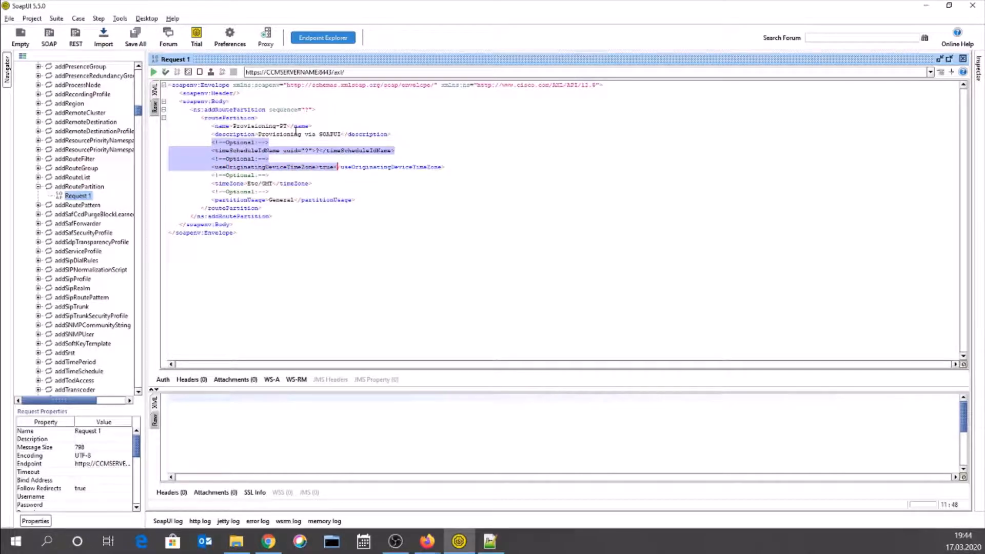
{"action": "key", "text": "shift+Right"}
{"action": "key", "text": "shift+Right"}
{"action": "key", "text": "shift+Right"}
{"action": "key", "text": "shift+Right"}
{"action": "key", "text": "shift+Right"}
{"action": "key", "text": "shift+Right"}
{"action": "key", "text": "shift+Right"}
{"action": "key", "text": "shift+Right"}
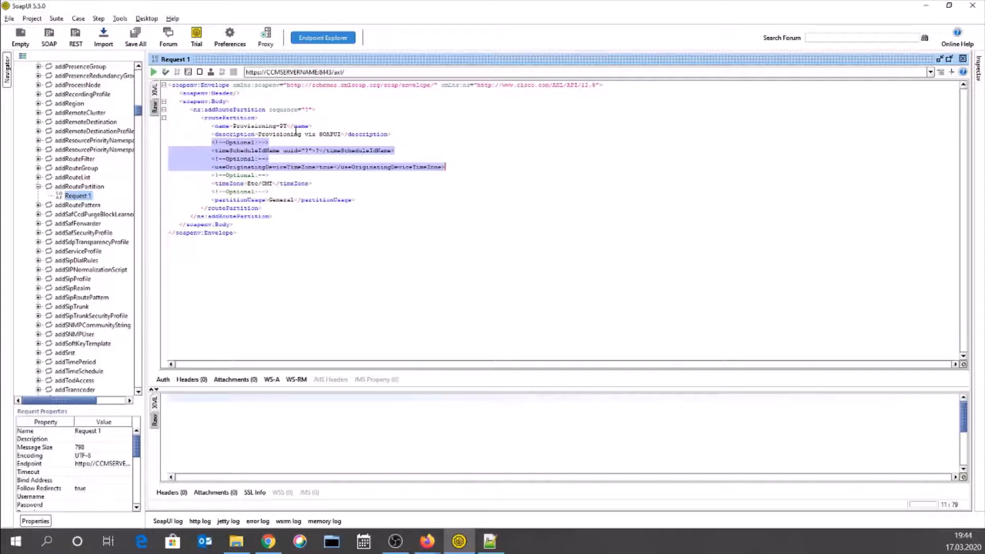
{"action": "key", "text": "shift+Down"}
{"action": "key", "text": "shift+Down"}
{"action": "key", "text": "shift+Down"}
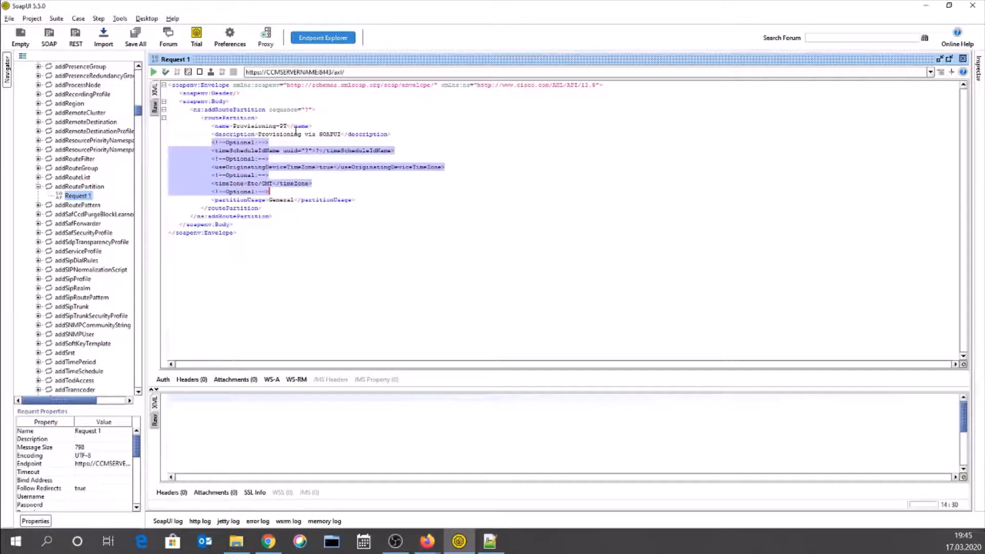
{"action": "key", "text": "shift+Down"}
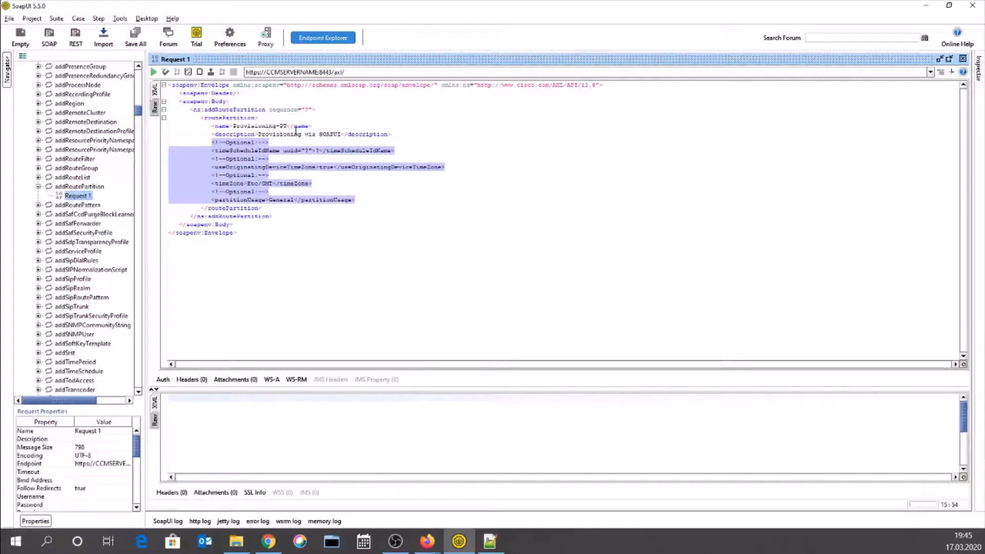
- Delete the selected elements and tidy the indentation of the closing routePartition tag
{"action": "key", "text": "Delete"}
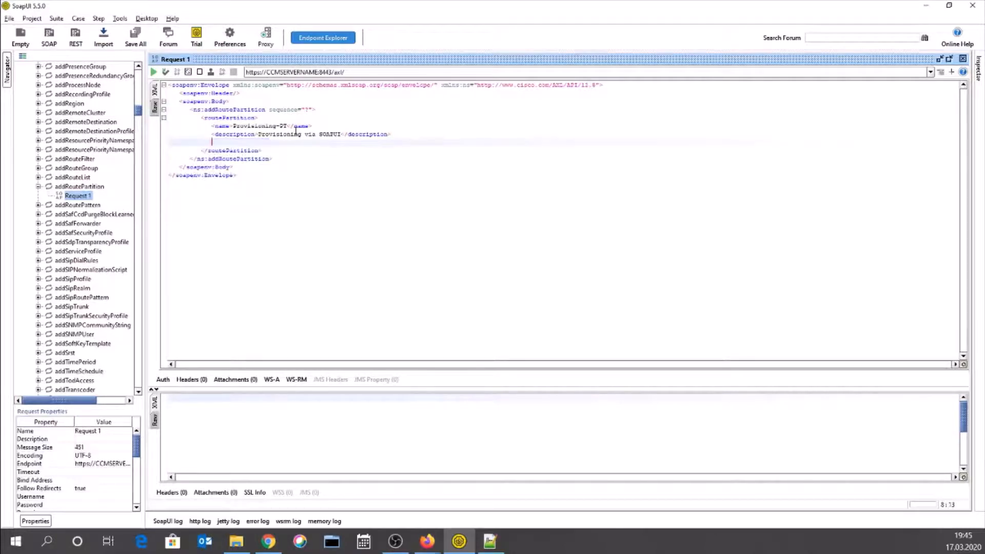
{"action": "key", "text": "Delete"}
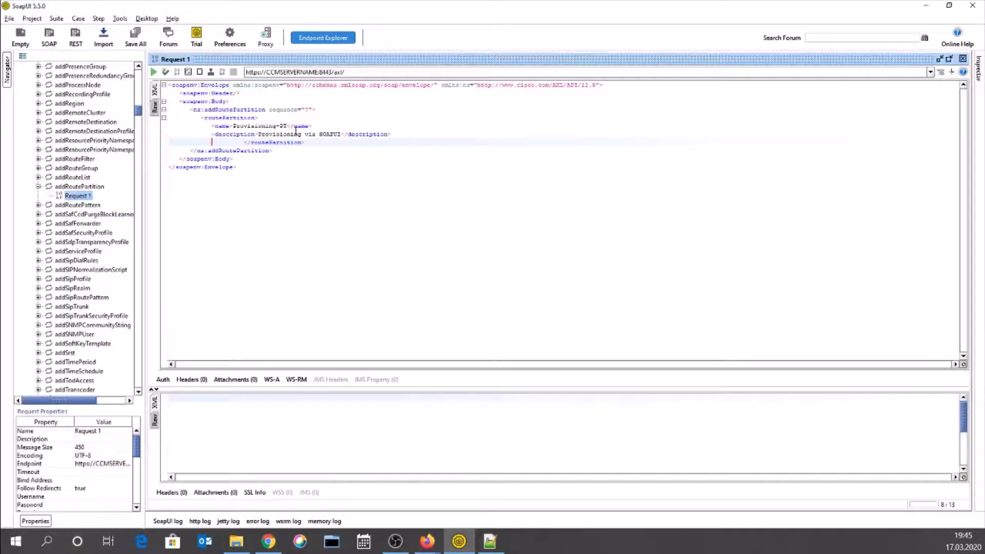
{"action": "key", "text": "Delete"}
{"action": "key", "text": "Delete"}
{"action": "key", "text": "Delete"}
{"action": "key", "text": "Delete"}
{"action": "key", "text": "Delete"}
{"action": "key", "text": "Delete"}
{"action": "key", "text": "Delete"}
{"action": "key", "text": "Delete"}
{"action": "key", "text": "Delete"}
{"action": "key", "text": "BackSpace"}
{"action": "key", "text": "BackSpace"}
{"action": "key", "text": "Down"}
{"action": "key", "text": "Down"}
{"action": "key", "text": "Down"}
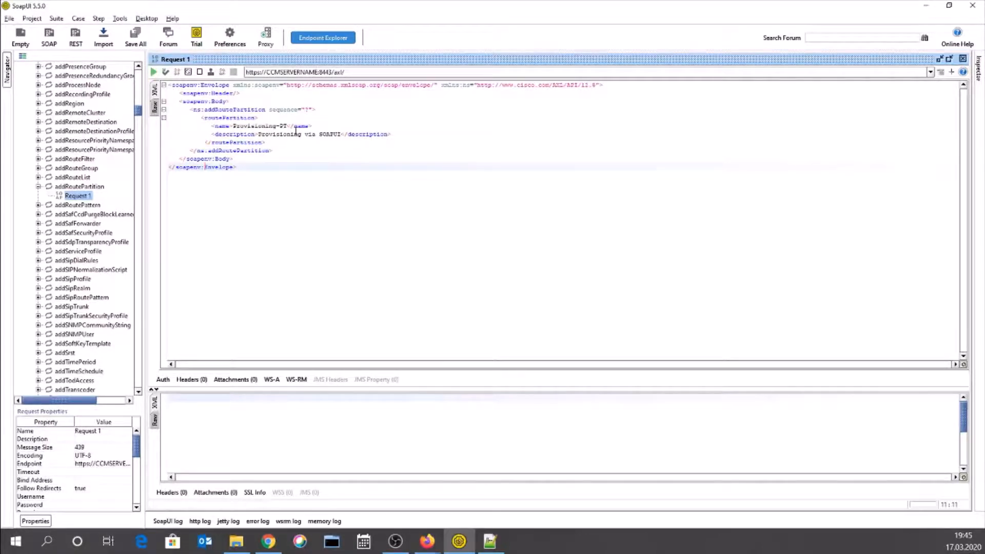
- Highlight the CCMSERVERNAME placeholder in the request's endpoint URL
{"action": "left_click", "coordinate": [357, 72]}
{"action": "left_click_drag", "start_coordinate": [320, 73], "coordinate": [268, 73]}
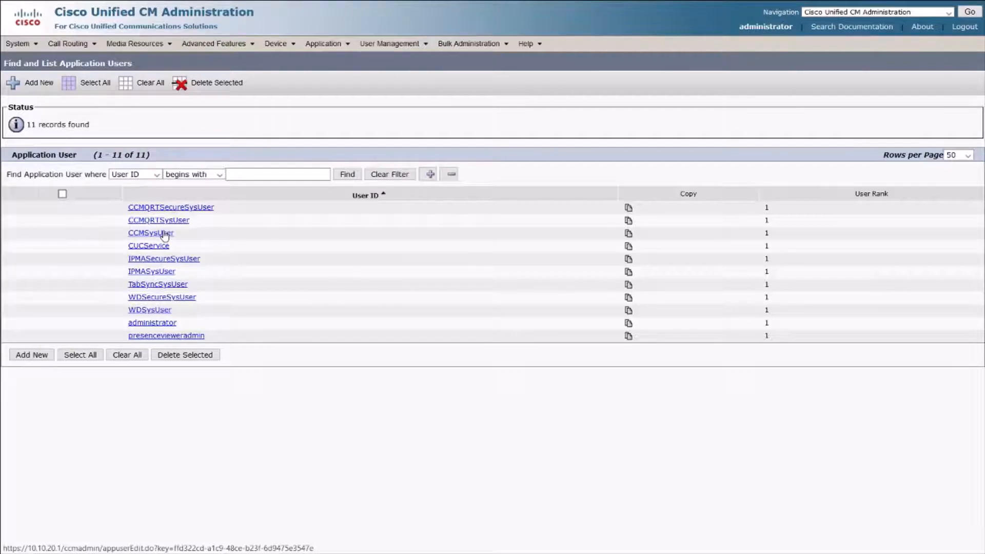
- Open the administrator application user and review its Standard AXL API Access role
{"action": "left_click", "coordinate": [159, 323]}
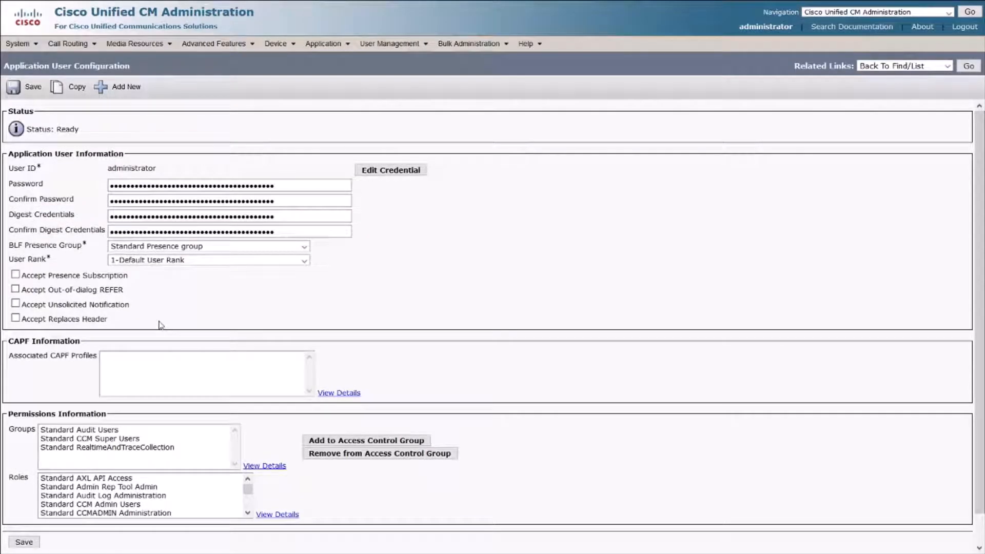
{"action": "left_click", "coordinate": [75, 479]}
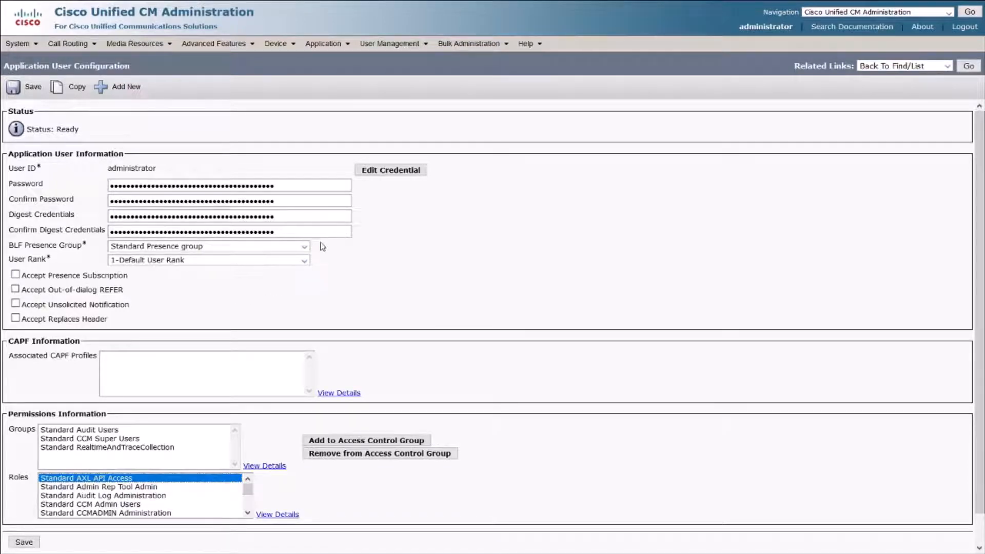
{"action": "left_click", "coordinate": [390, 43]}
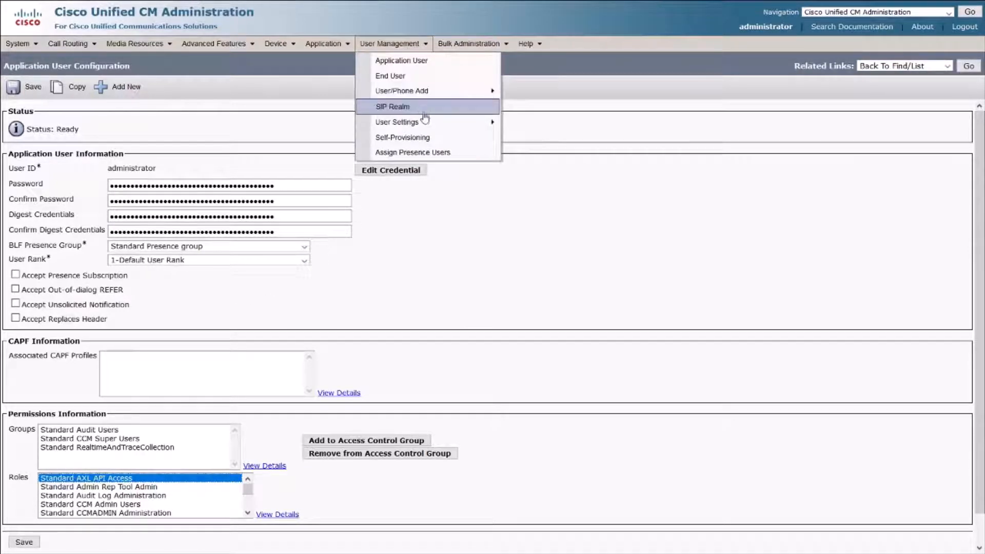
- Add and save a new access control group named apiuser
{"action": "mouse_move", "coordinate": [426, 123]}
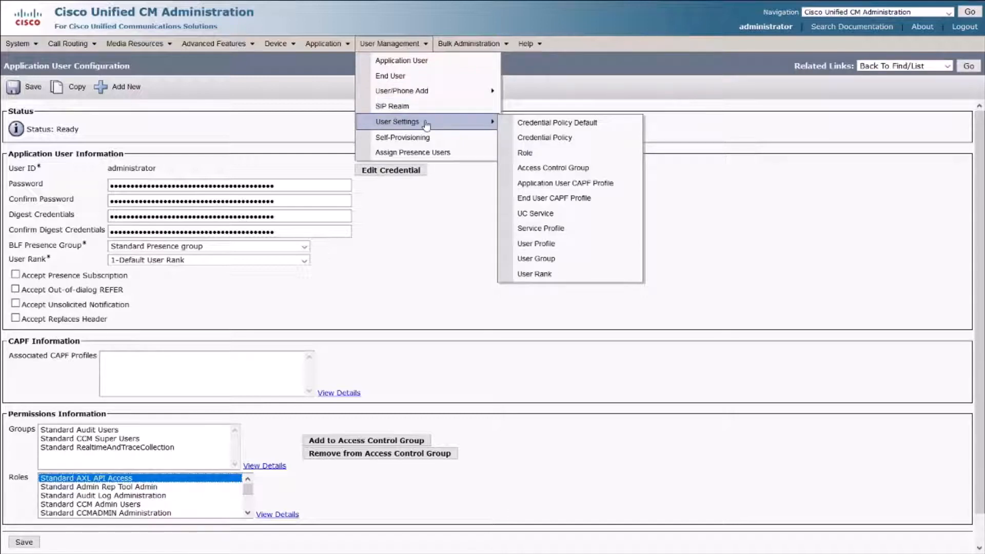
{"action": "left_click", "coordinate": [537, 172]}
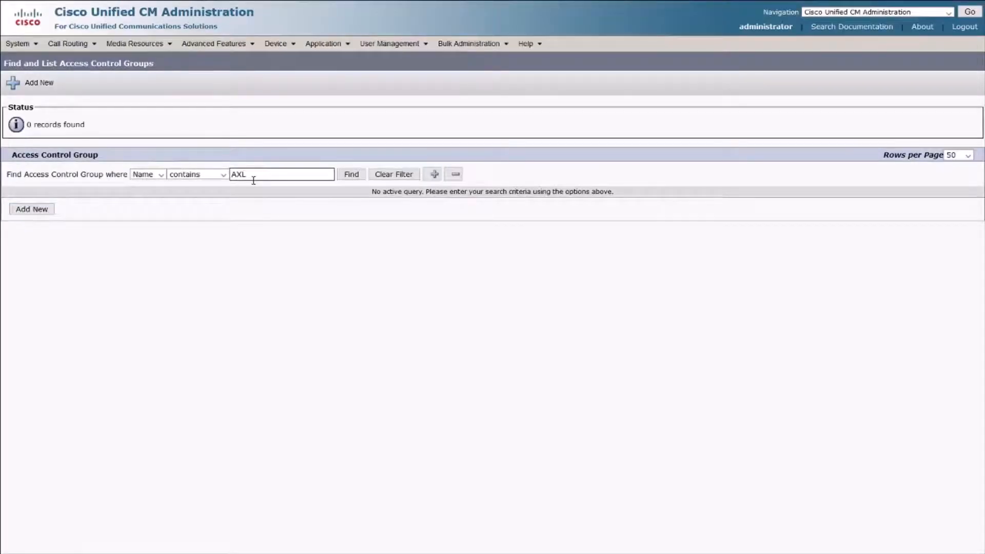
{"action": "left_click", "coordinate": [30, 210]}
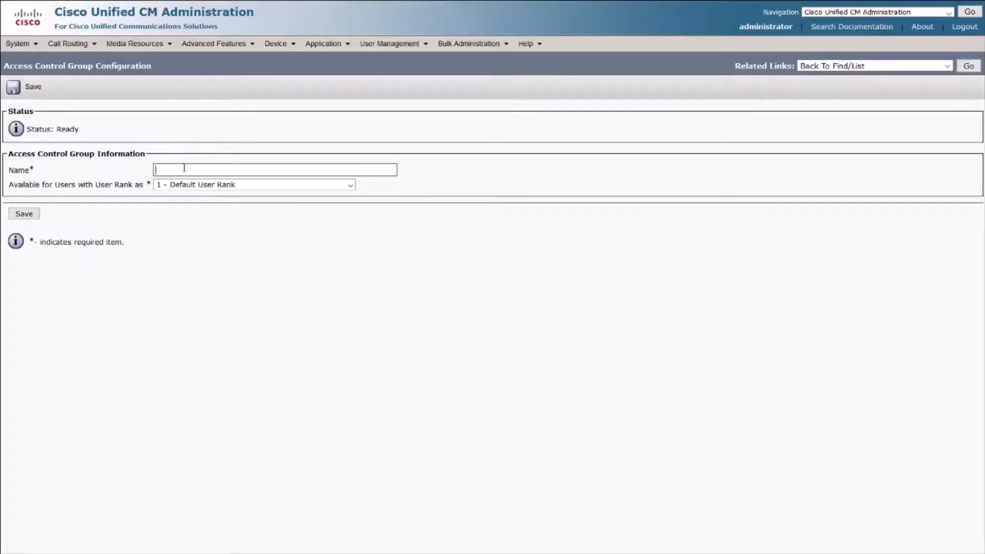
{"action": "type", "text": "apiuser"}
{"action": "left_click", "coordinate": [26, 214]}
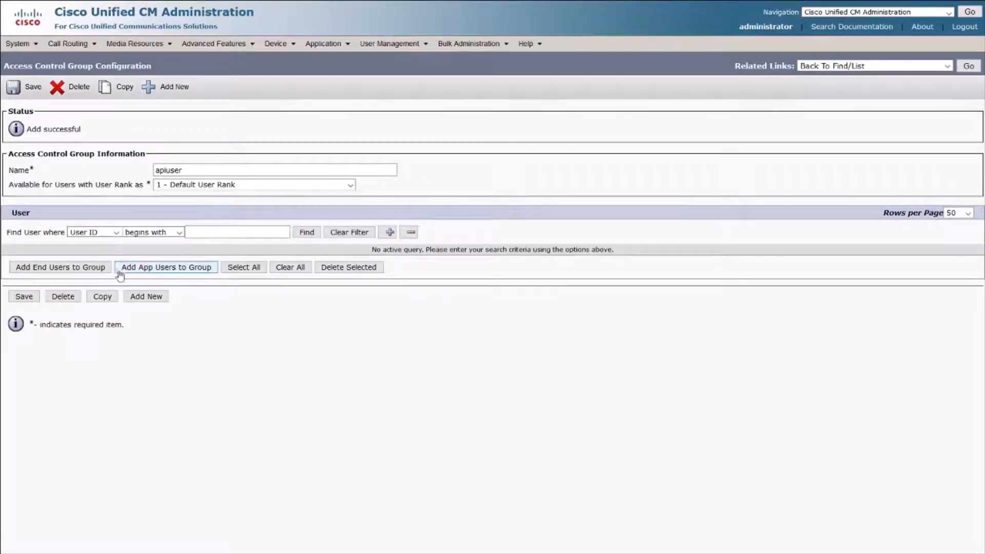
{"action": "left_click", "coordinate": [154, 275]}
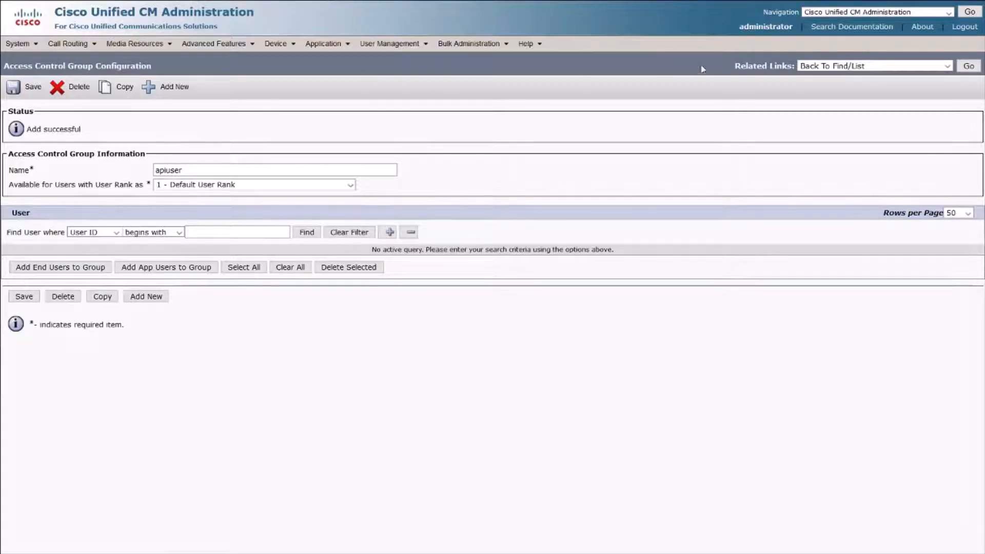
{"action": "left_click", "coordinate": [880, 68]}
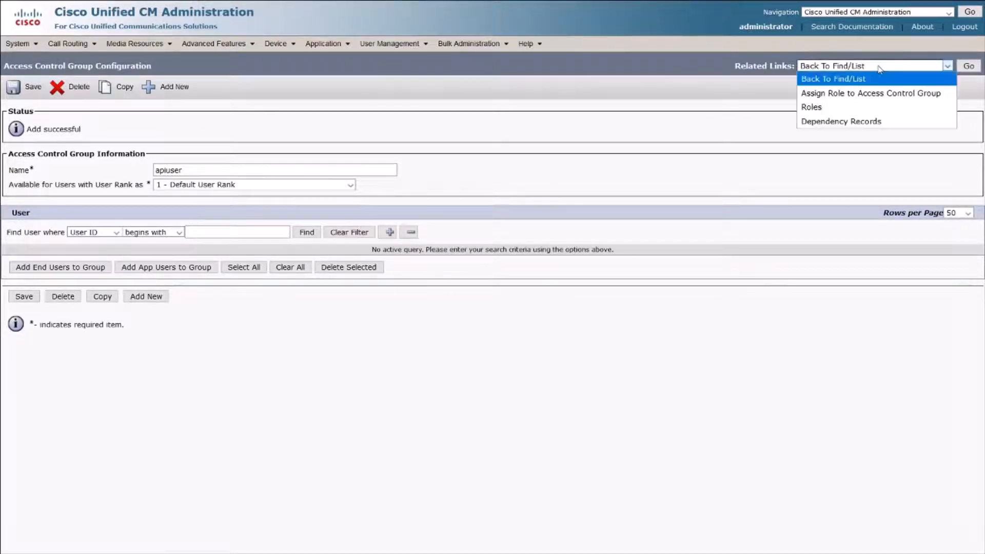
- Assign a role to the apiuser group, searching roles whose name contains 'axl'
{"action": "left_click", "coordinate": [872, 93]}
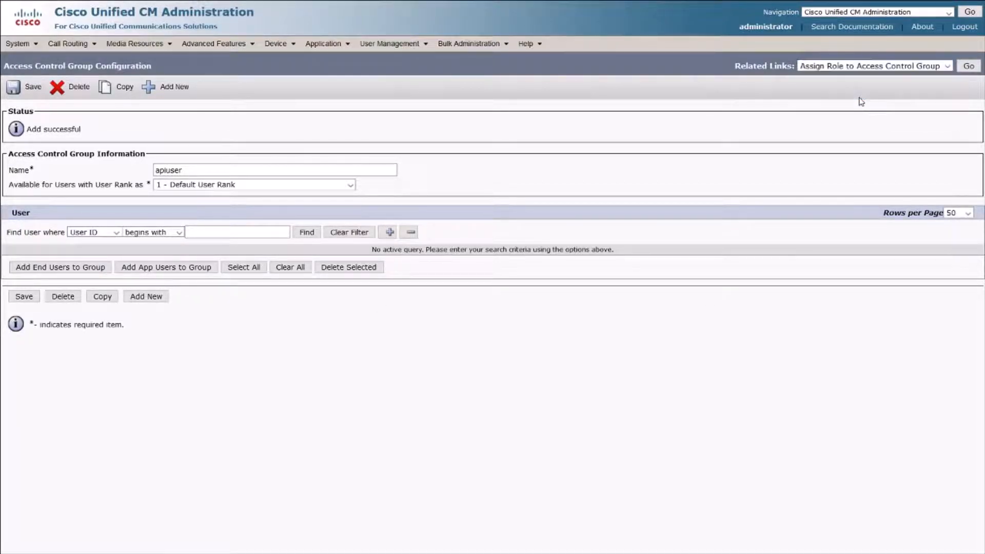
{"action": "left_click", "coordinate": [969, 70]}
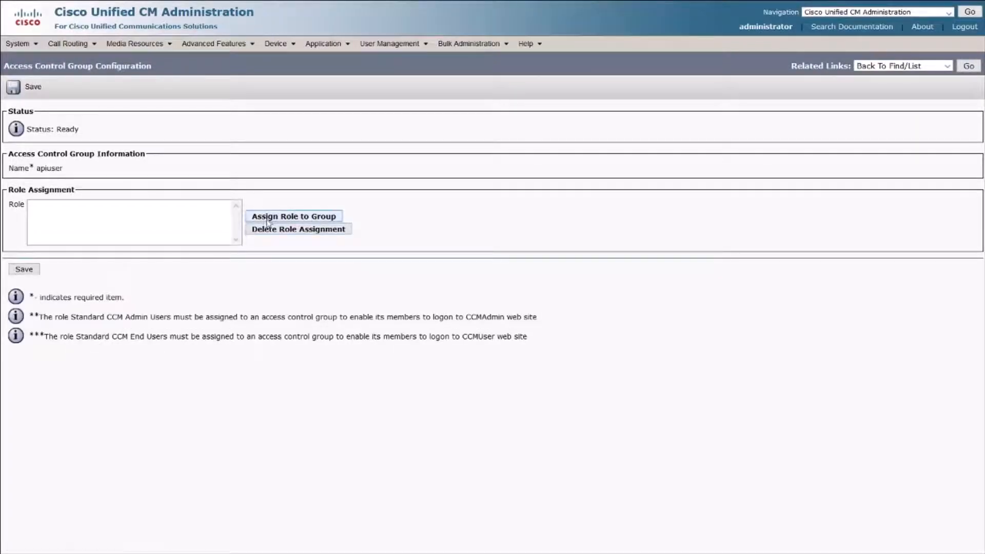
{"action": "left_click", "coordinate": [269, 217]}
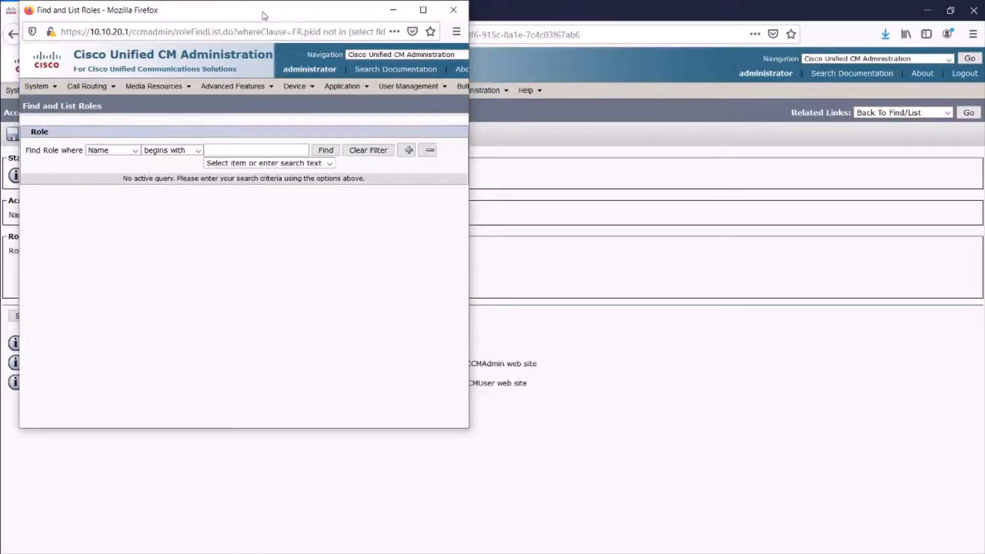
{"action": "left_click_drag", "start_coordinate": [263, 14], "coordinate": [381, 108]}
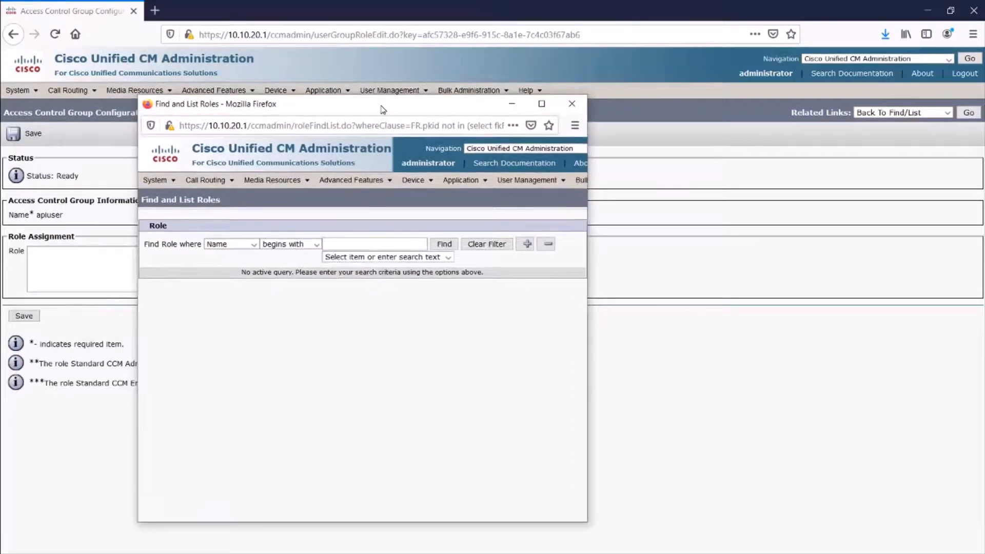
{"action": "left_click", "coordinate": [316, 244]}
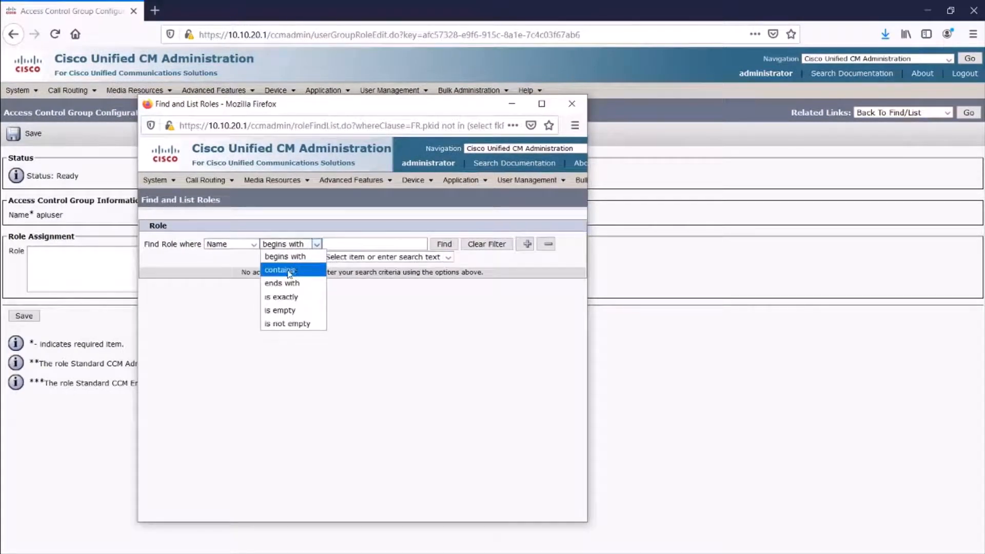
{"action": "left_click", "coordinate": [290, 270]}
{"action": "left_click", "coordinate": [337, 244]}
{"action": "type", "text": "a"}
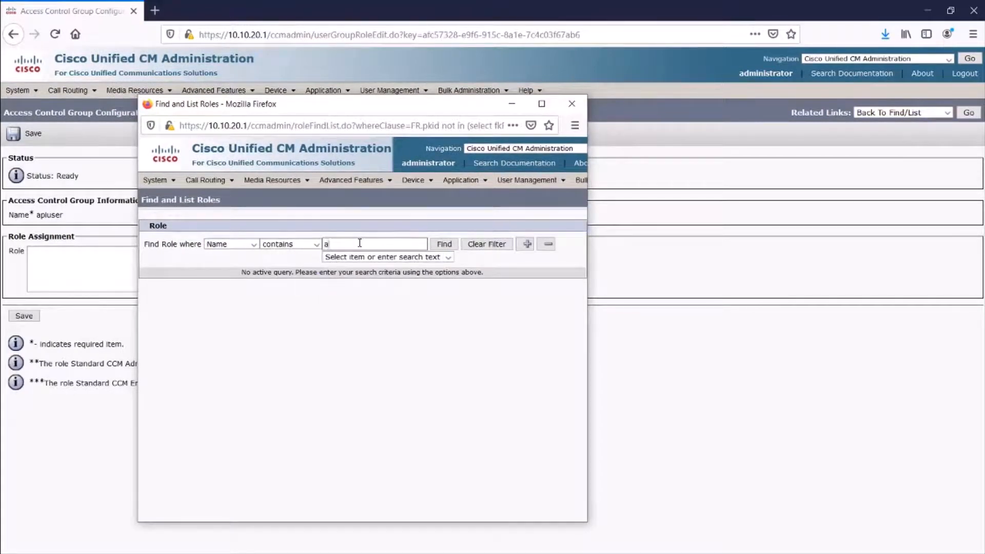
{"action": "type", "text": "xl"}
{"action": "key", "text": "Return"}
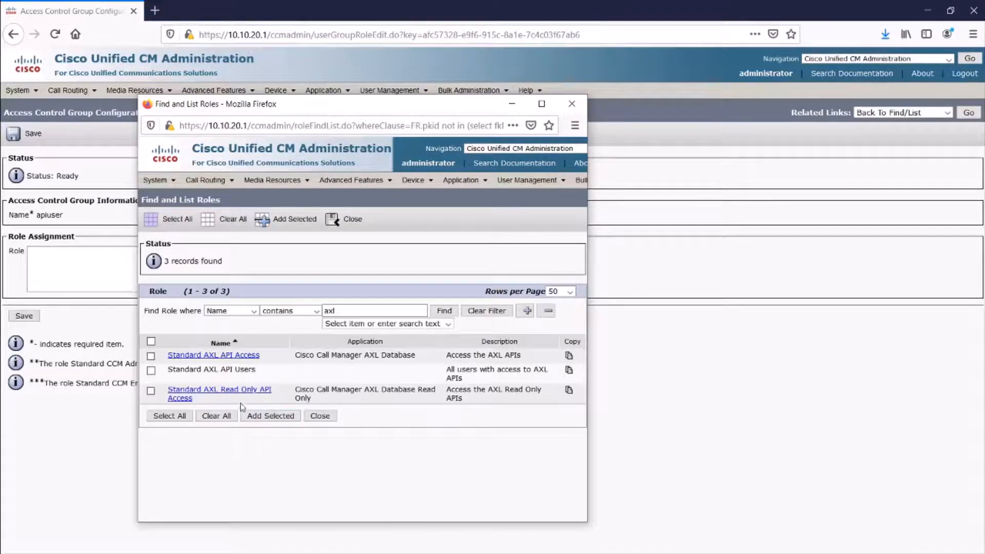
- Add the Standard AXL API Access role to apiuser and save
{"action": "left_click", "coordinate": [152, 357]}
{"action": "left_click", "coordinate": [261, 418]}
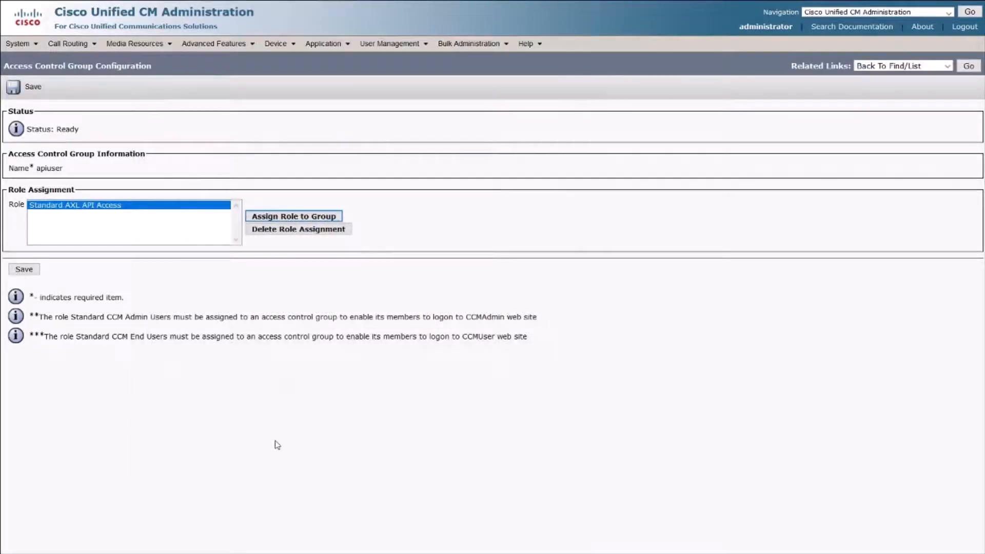
{"action": "left_click", "coordinate": [24, 270]}
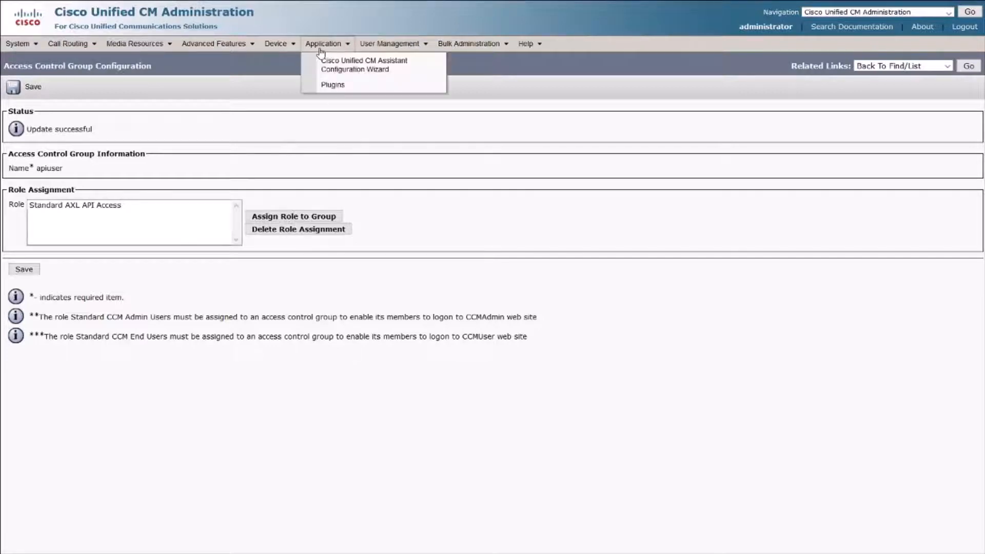
- Start a new application user from the Application User list
{"action": "mouse_move", "coordinate": [291, 50]}
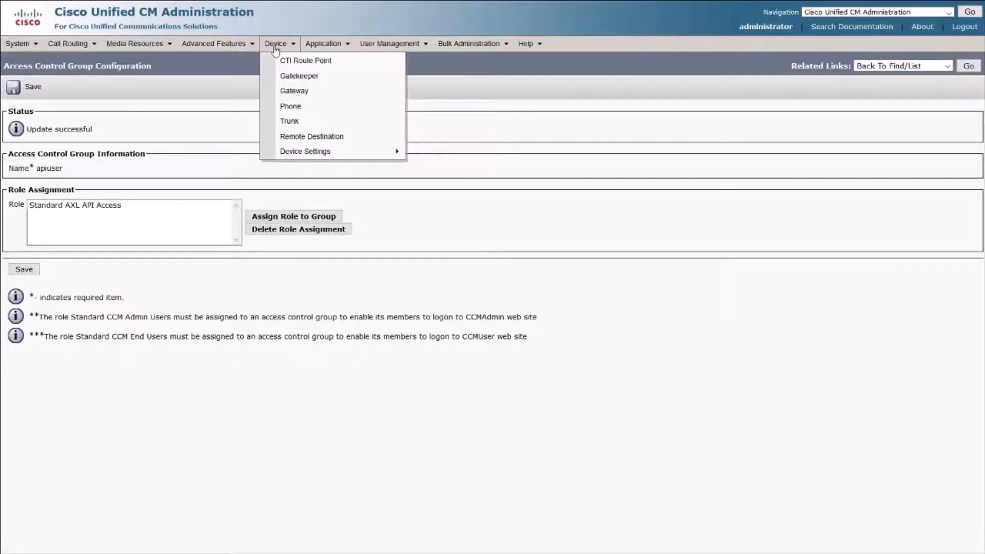
{"action": "mouse_move", "coordinate": [393, 45]}
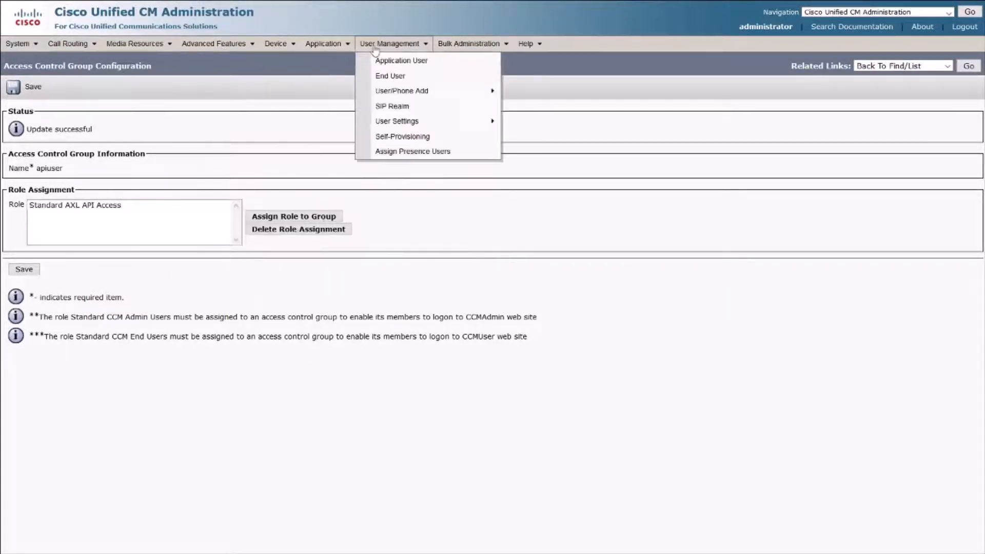
{"action": "left_click", "coordinate": [390, 64]}
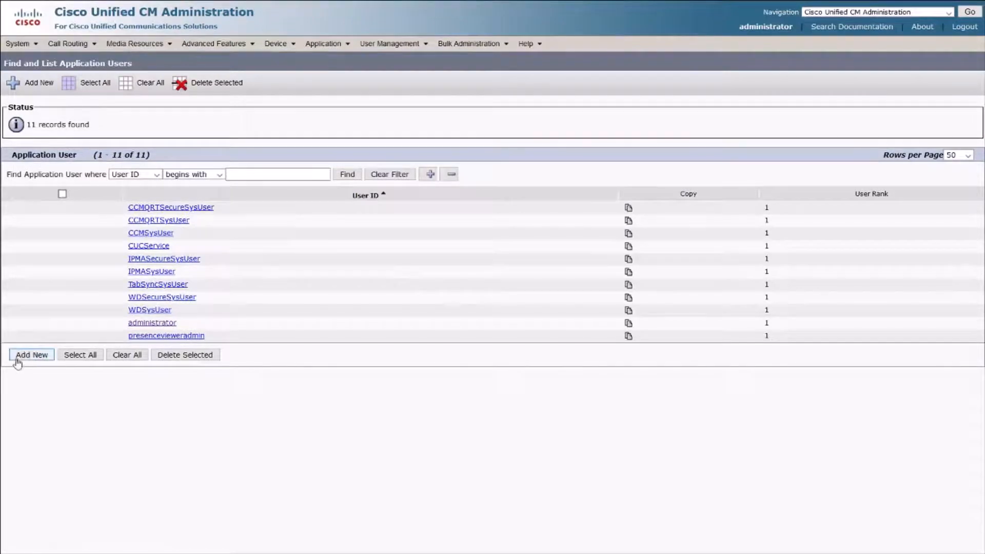
{"action": "left_click", "coordinate": [20, 357]}
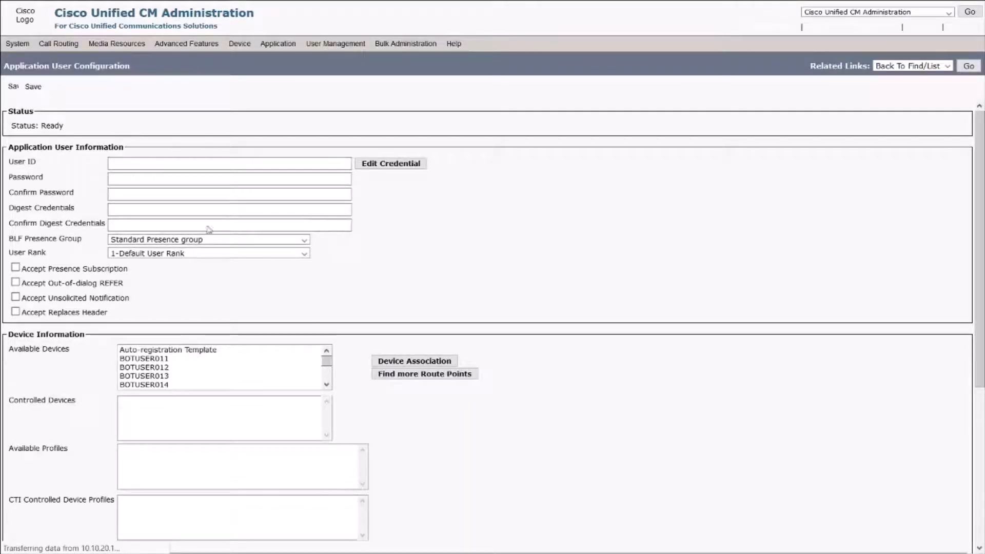
- Enter User ID apiuser, then type the account password and its confirmation
{"action": "left_click", "coordinate": [136, 163]}
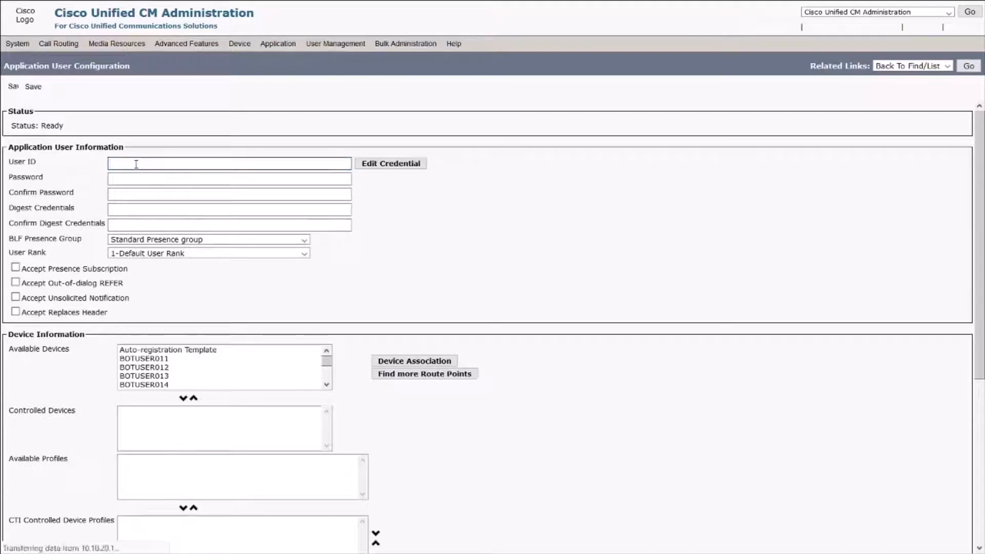
{"action": "type", "text": "apiuser"}
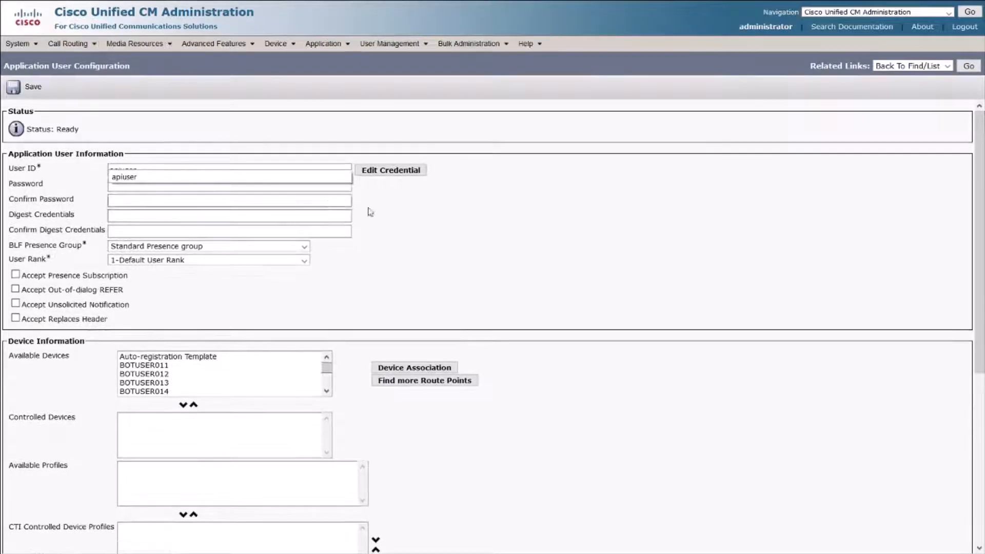
{"action": "left_click", "coordinate": [167, 185]}
{"action": "type", "text": "p"}
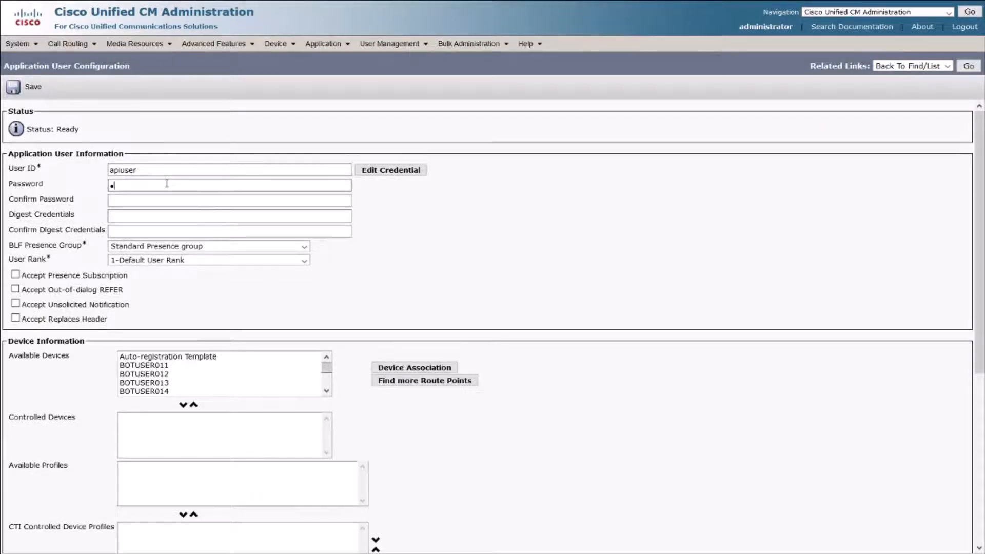
{"action": "type", "text": "assword"}
{"action": "left_click", "coordinate": [161, 215]}
{"action": "left_click", "coordinate": [162, 199]}
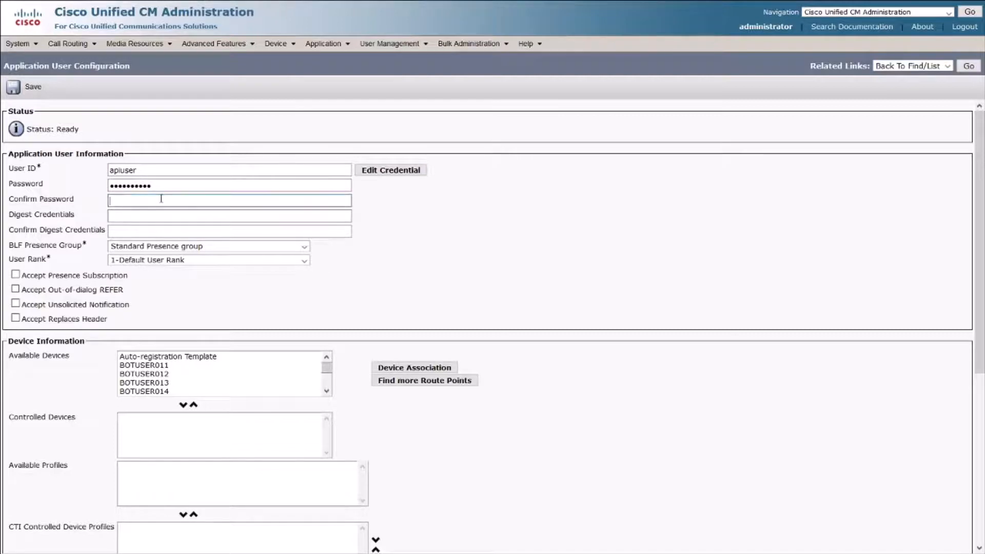
{"action": "type", "text": "password123"}
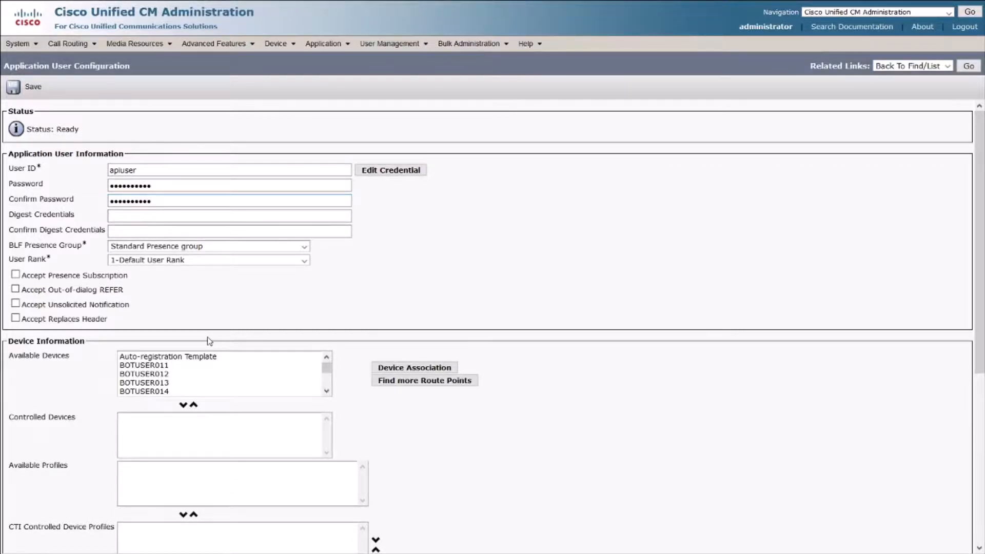
{"action": "scroll", "coordinate": [209, 341], "scroll_direction": "down", "scroll_amount": 5}
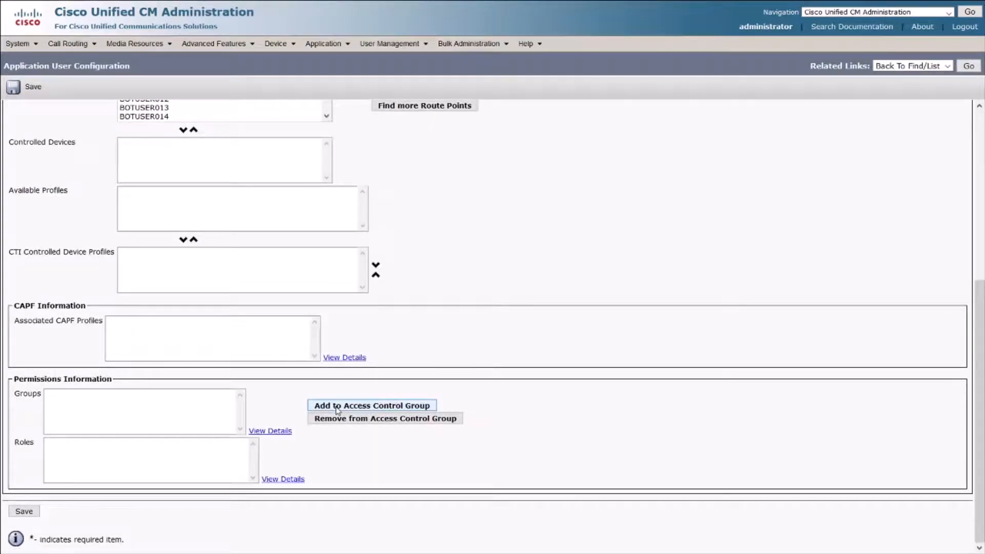
- Find the access control group by searching names containing 'api' and add the apiuser group to the application user
{"action": "left_click", "coordinate": [337, 406]}
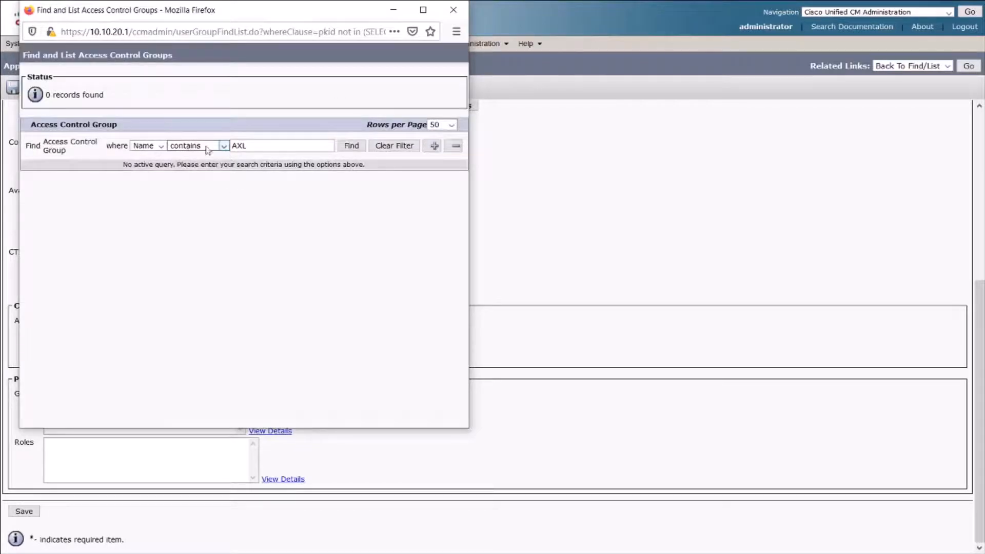
{"action": "left_click", "coordinate": [351, 146]}
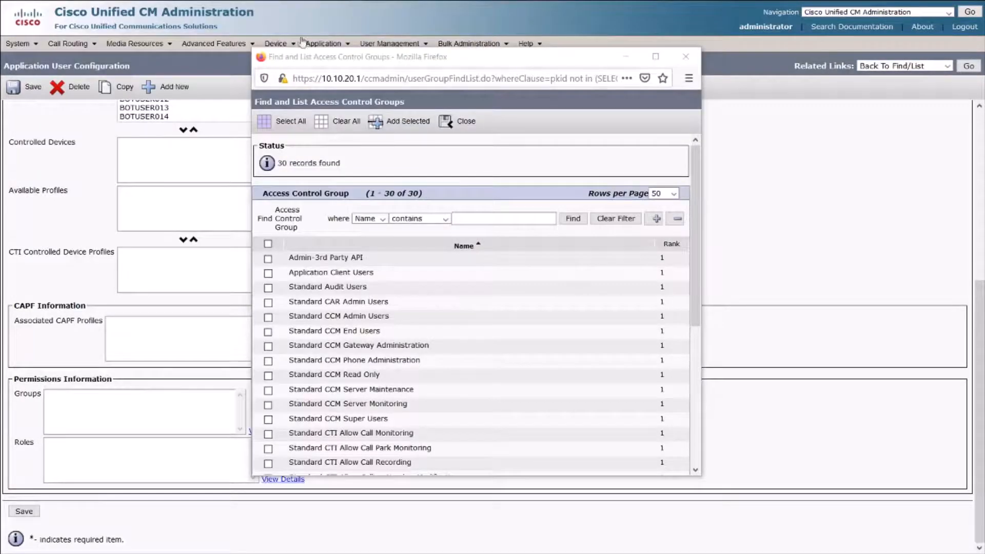
{"action": "mouse_move", "coordinate": [326, 35]}
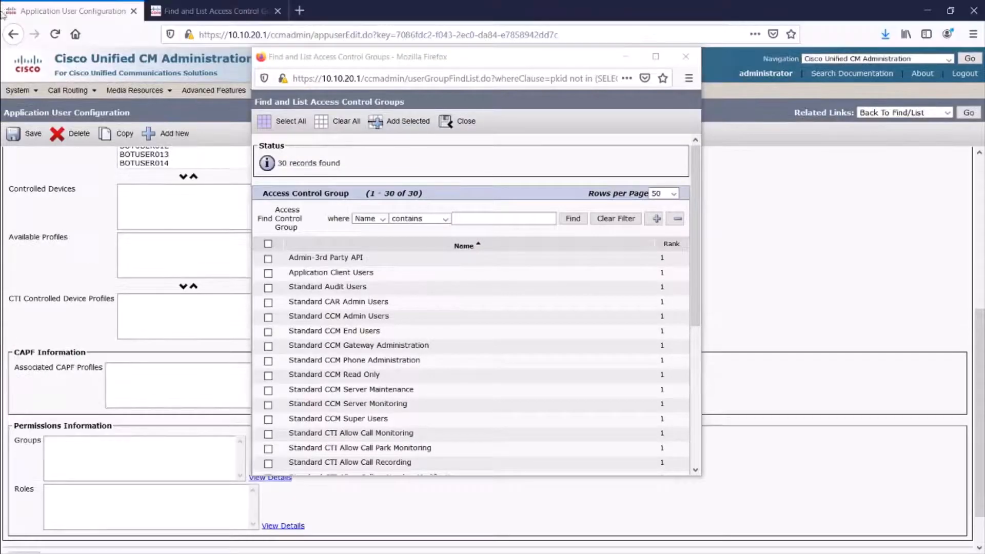
{"action": "left_click", "coordinate": [473, 217]}
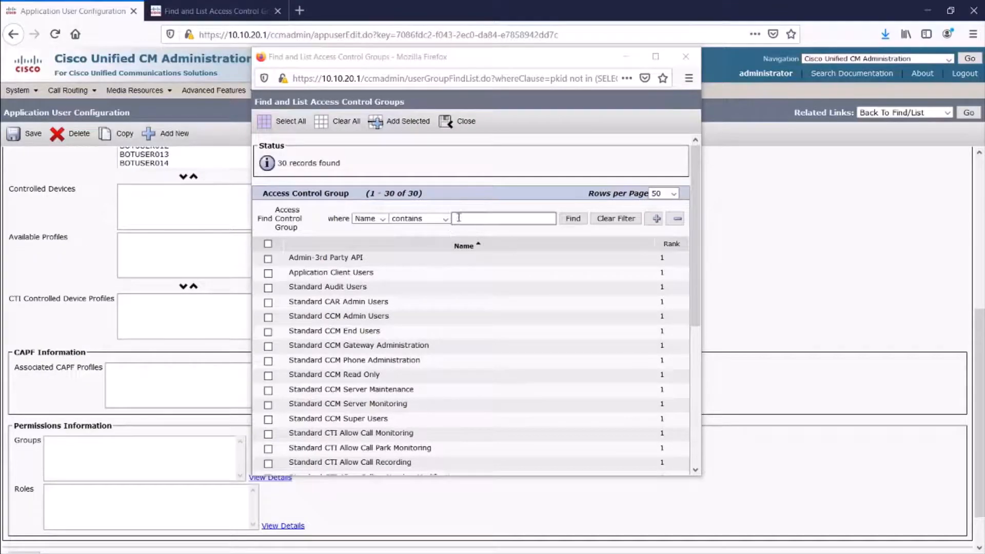
{"action": "type", "text": "api"}
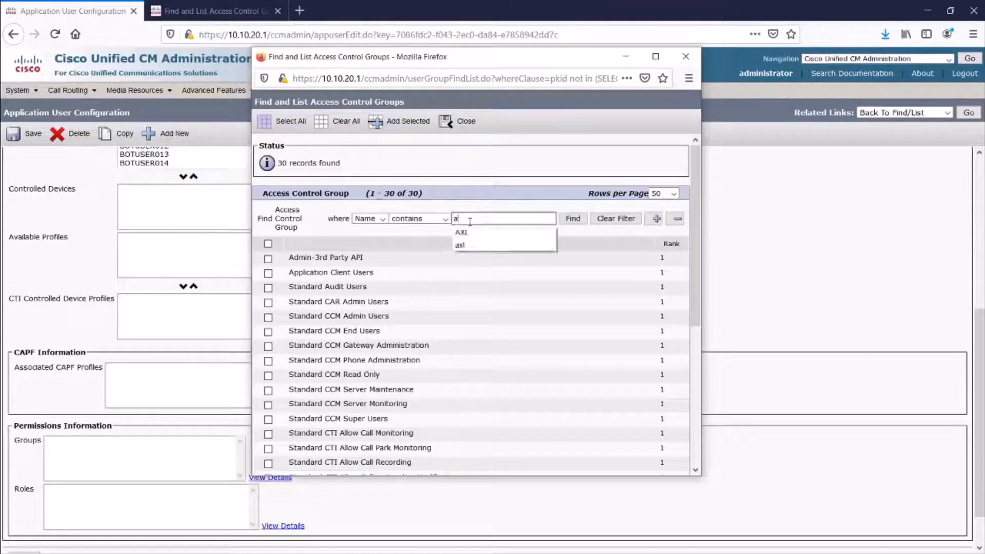
{"action": "key", "text": "Return"}
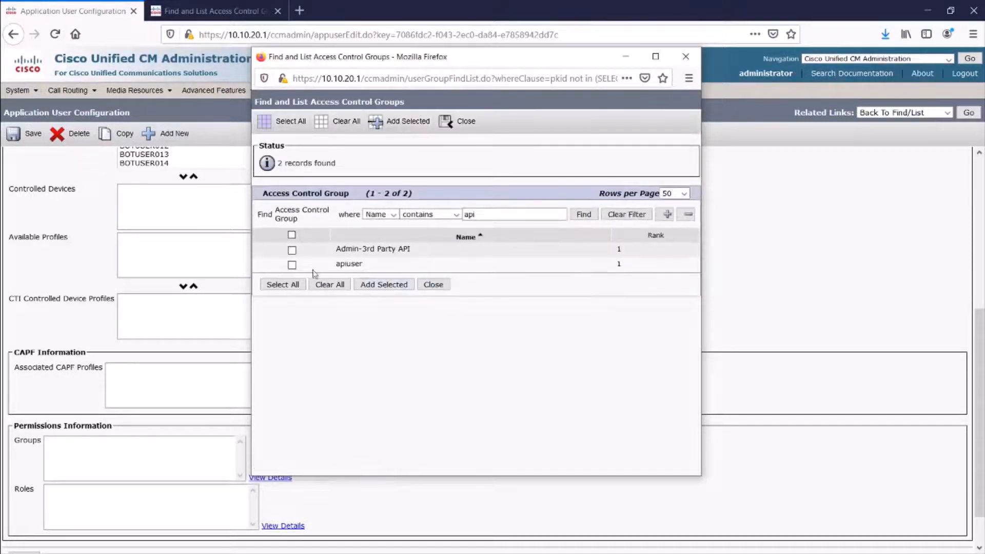
{"action": "left_click", "coordinate": [292, 265]}
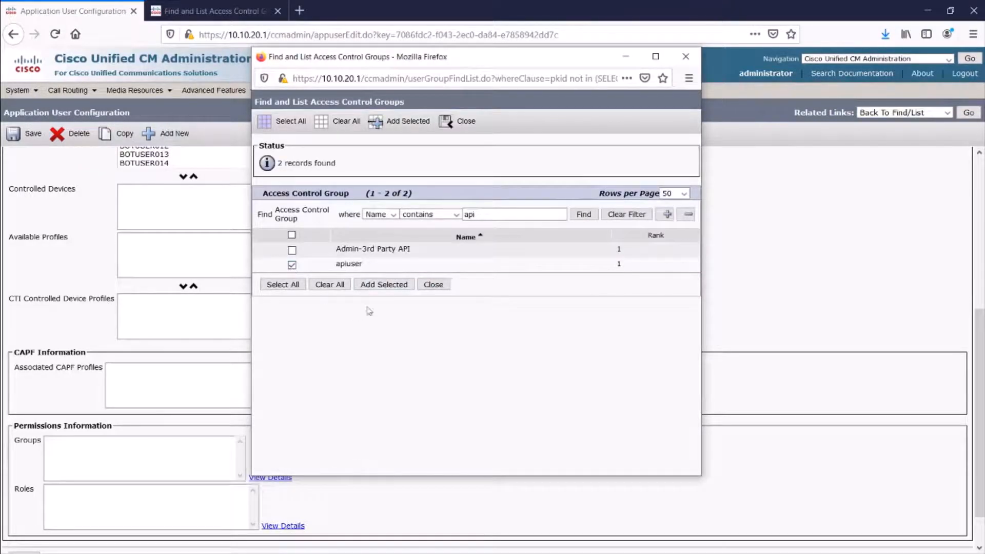
{"action": "left_click", "coordinate": [382, 285]}
- Save the application user's changes and decline the browser's password-saving prompt
{"action": "key", "text": "F11"}
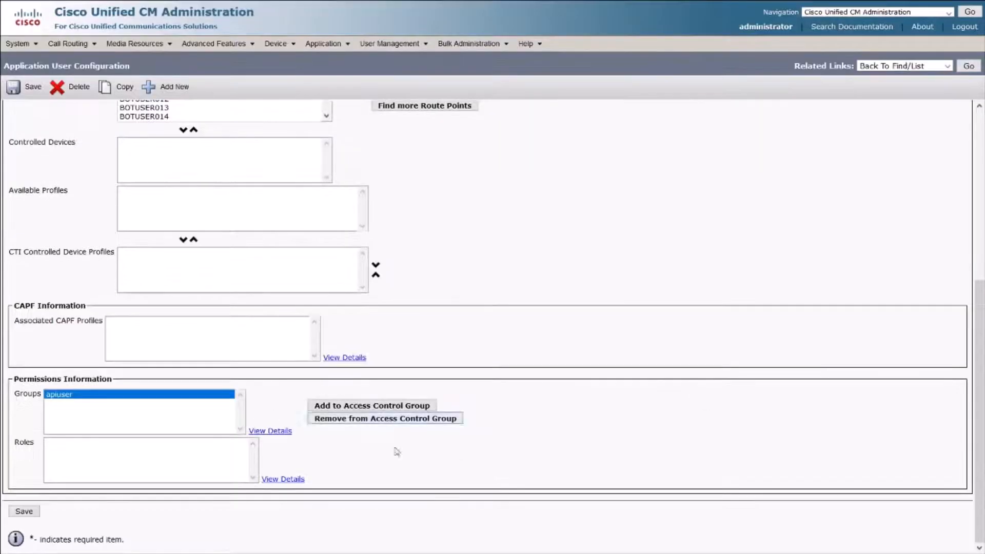
{"action": "left_click", "coordinate": [25, 511]}
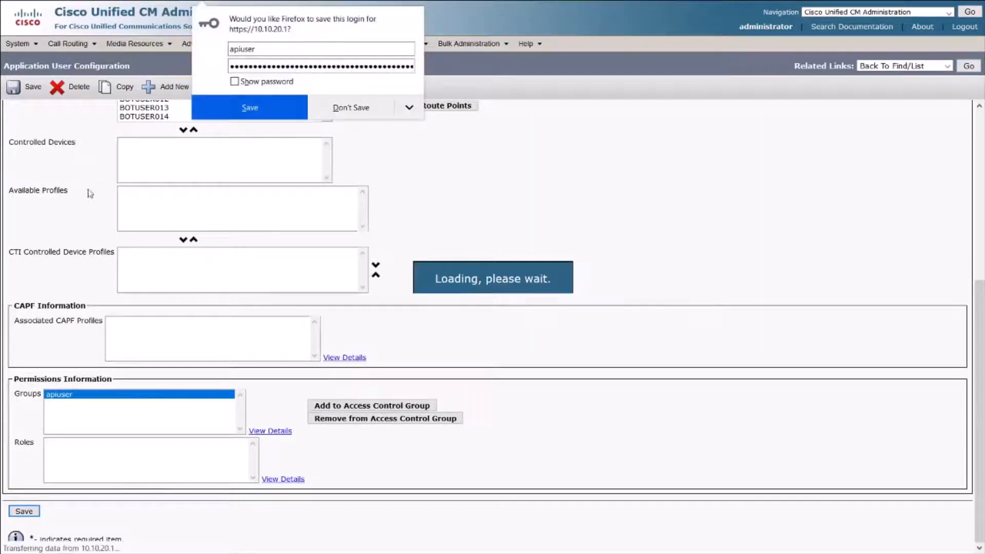
{"action": "left_click", "coordinate": [359, 116]}
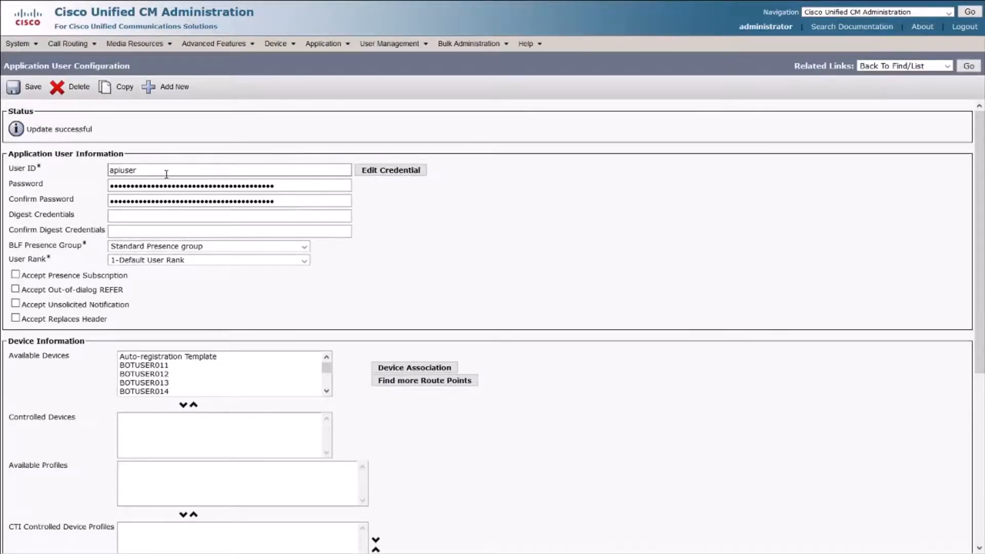
{"action": "scroll", "coordinate": [355, 255], "scroll_direction": "down", "scroll_amount": 5}
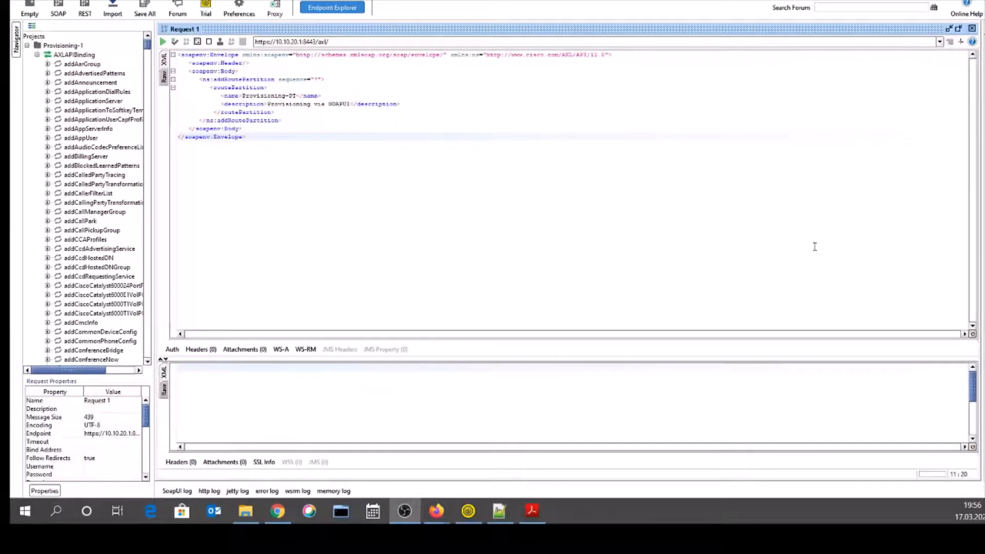
- Open the AXLAPIBinding node from the SoapUI Navigator in its own interface editor window
{"action": "double_click", "coordinate": [56, 59]}
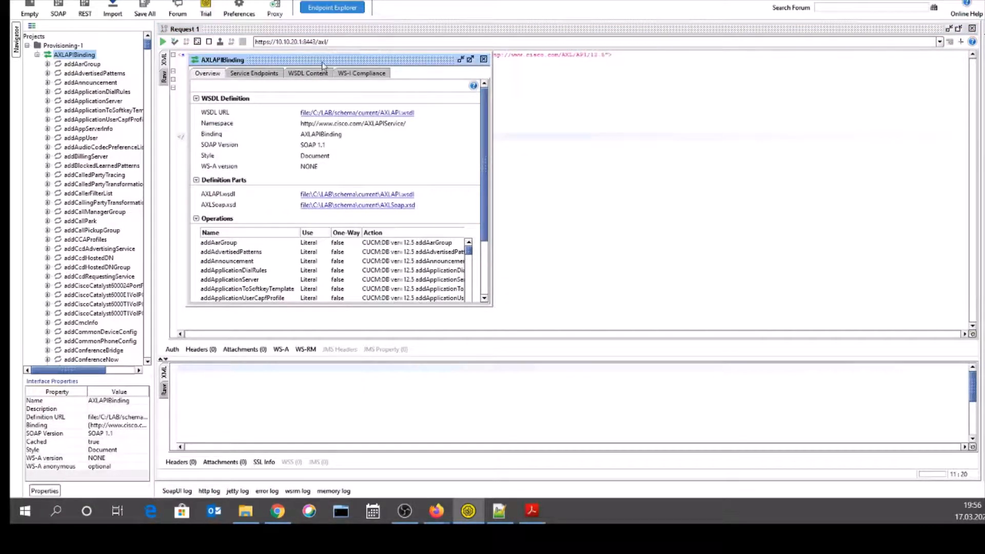
- Drag the AXLAPIBinding window aside to uncover the request, then scroll its Literal operations list
{"action": "left_click_drag", "start_coordinate": [322, 66], "coordinate": [444, 44]}
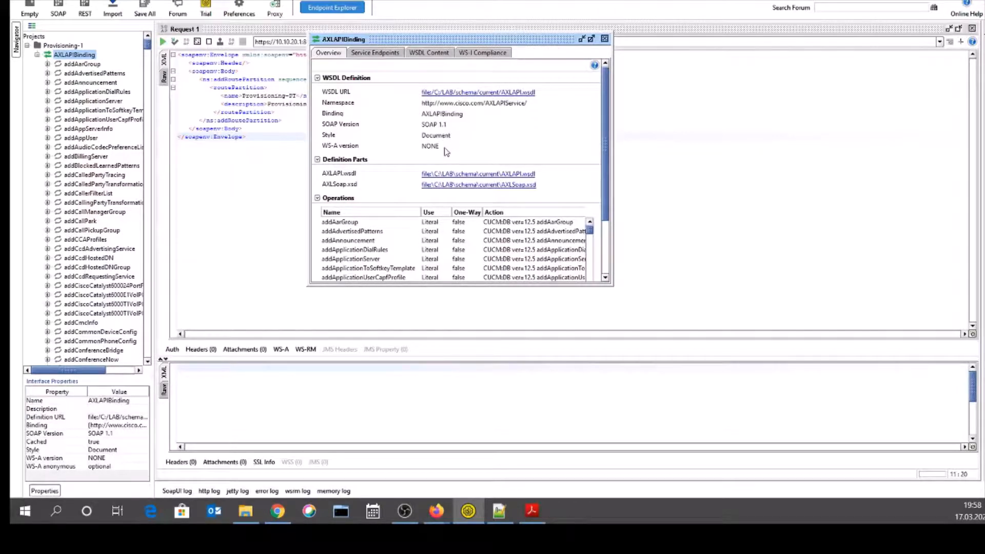
{"action": "scroll", "coordinate": [374, 224], "scroll_direction": "down", "scroll_amount": 1}
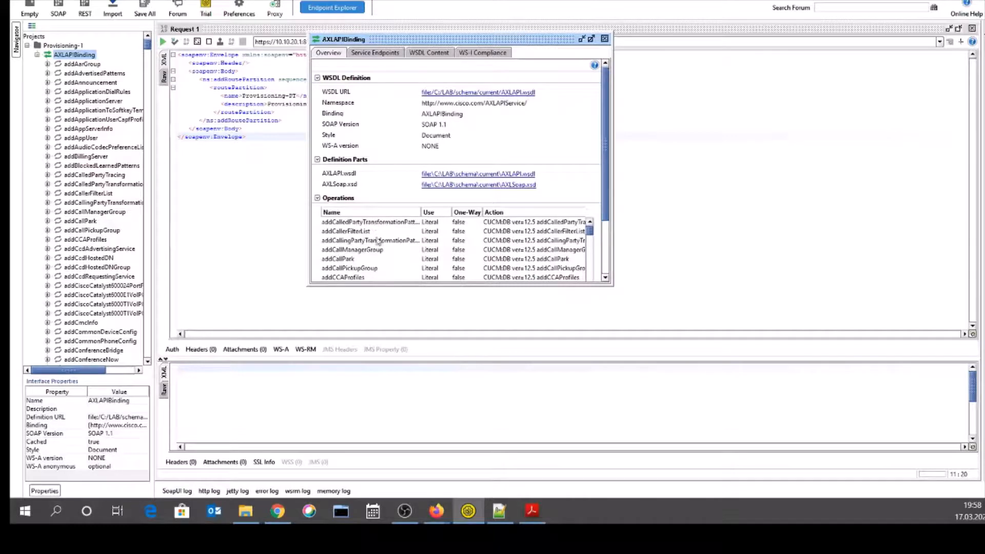
{"action": "scroll", "coordinate": [380, 243], "scroll_direction": "up", "scroll_amount": 1}
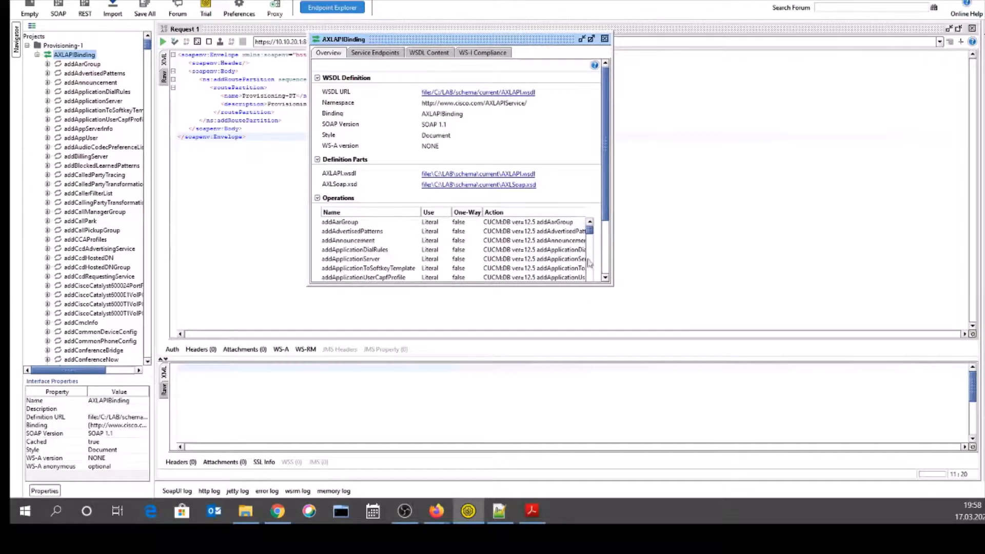
{"action": "left_click_drag", "start_coordinate": [589, 235], "coordinate": [587, 282]}
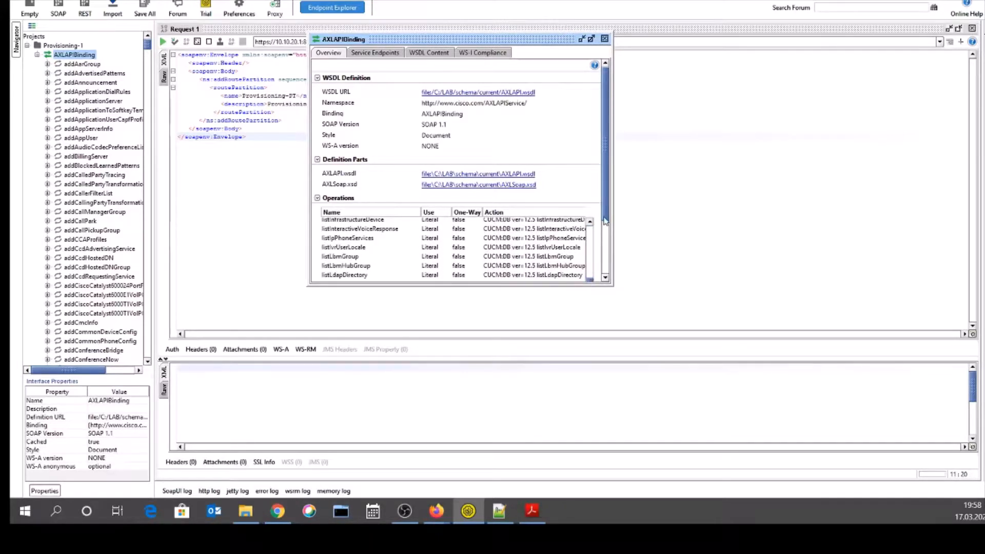
{"action": "mouse_move", "coordinate": [606, 220]}
{"action": "left_mouse_down"}
{"action": "mouse_move", "coordinate": [608, 273]}
{"action": "mouse_move", "coordinate": [605, 238]}
{"action": "left_mouse_up"}
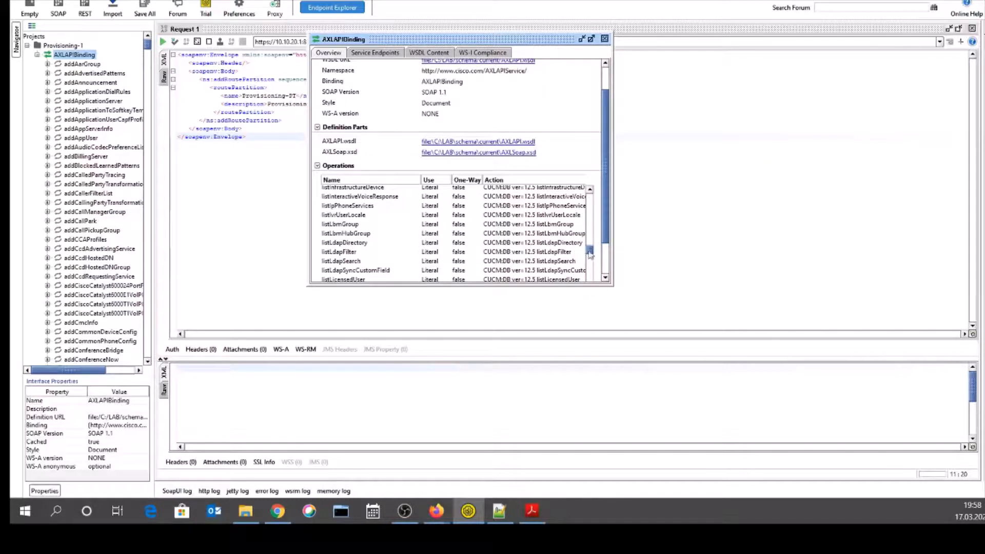
{"action": "left_click_drag", "start_coordinate": [590, 251], "coordinate": [590, 197]}
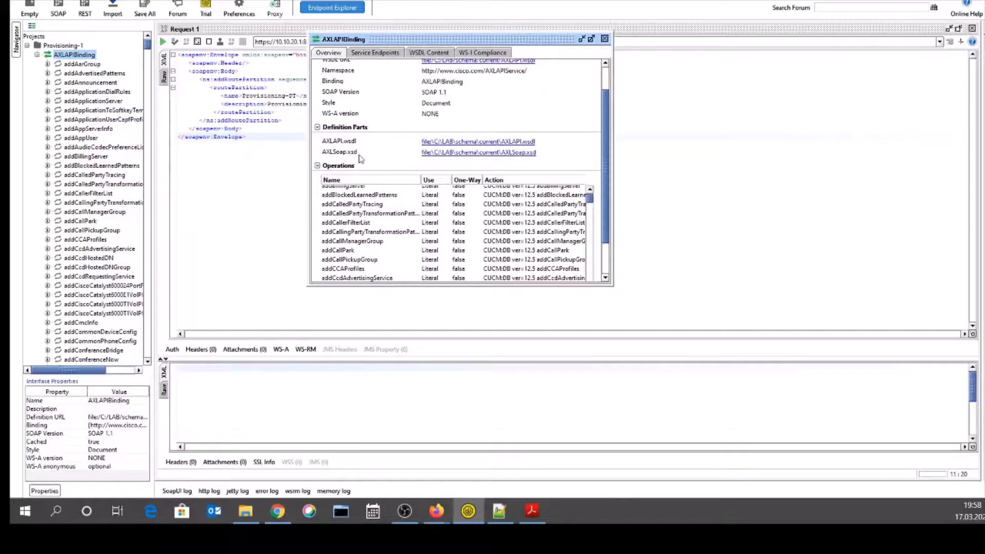
- Replace CCMSERVERNAME with 10.10.20.1 in the service endpoint, add the API username, and show the WSDL content
{"action": "left_click", "coordinate": [388, 55]}
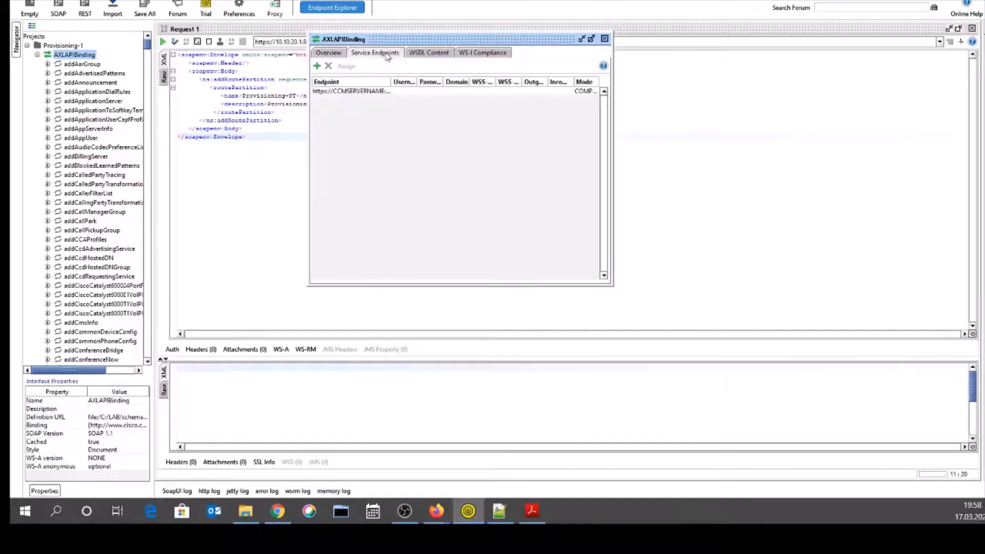
{"action": "double_click", "coordinate": [365, 92]}
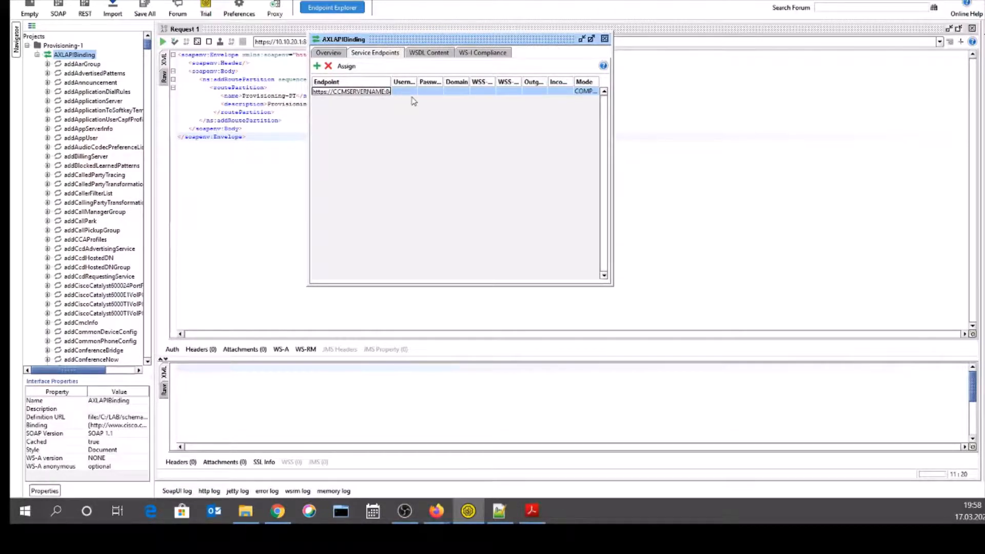
{"action": "key", "text": "BackSpace"}
{"action": "key", "text": "BackSpace"}
{"action": "key", "text": "BackSpace"}
{"action": "key", "text": "BackSpace"}
{"action": "key", "text": "BackSpace"}
{"action": "key", "text": "BackSpace"}
{"action": "key", "text": "BackSpace"}
{"action": "key", "text": "BackSpace"}
{"action": "key", "text": "BackSpace"}
{"action": "key", "text": "BackSpace"}
{"action": "key", "text": "BackSpace"}
{"action": "key", "text": "BackSpace"}
{"action": "key", "text": "BackSpace"}
{"action": "type", "text": "110.10.20.1"}
{"action": "left_click", "coordinate": [408, 93]}
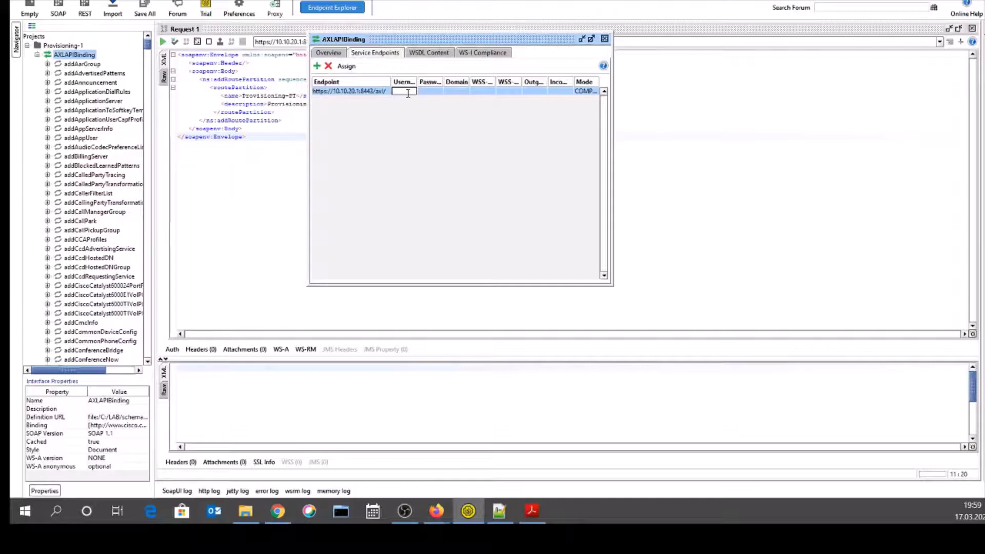
{"action": "type", "text": "apiuser"}
{"action": "left_click", "coordinate": [430, 90]}
{"action": "left_click", "coordinate": [432, 57]}
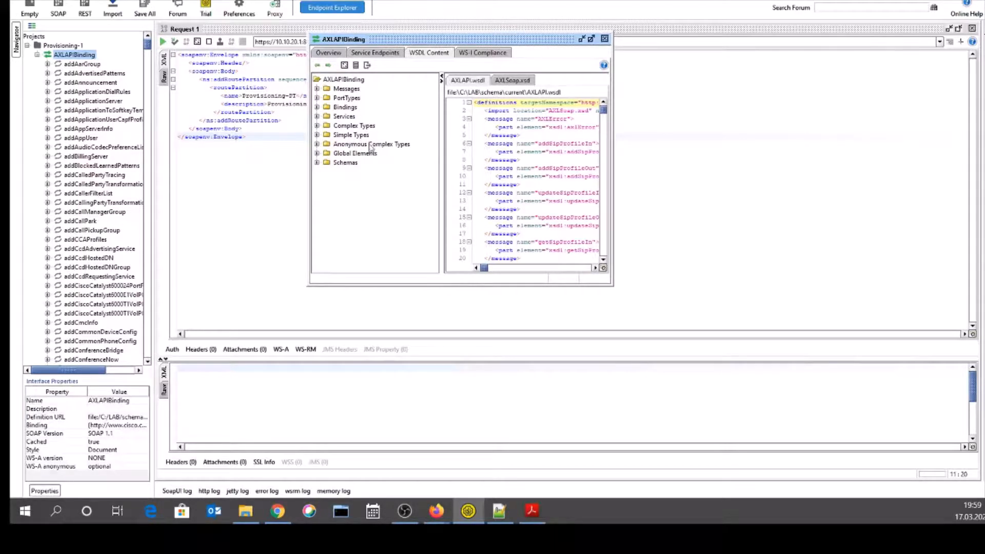
- Expand Services and AXLAPIService in the WSDL tree, collapse Services, and close the AXLAPIBinding window
{"action": "left_click", "coordinate": [317, 117]}
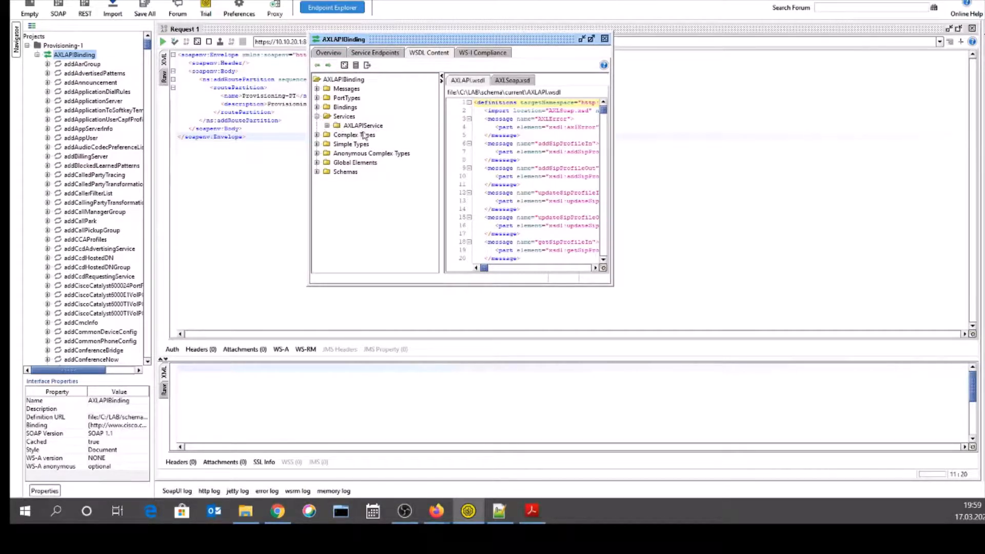
{"action": "left_click", "coordinate": [327, 126]}
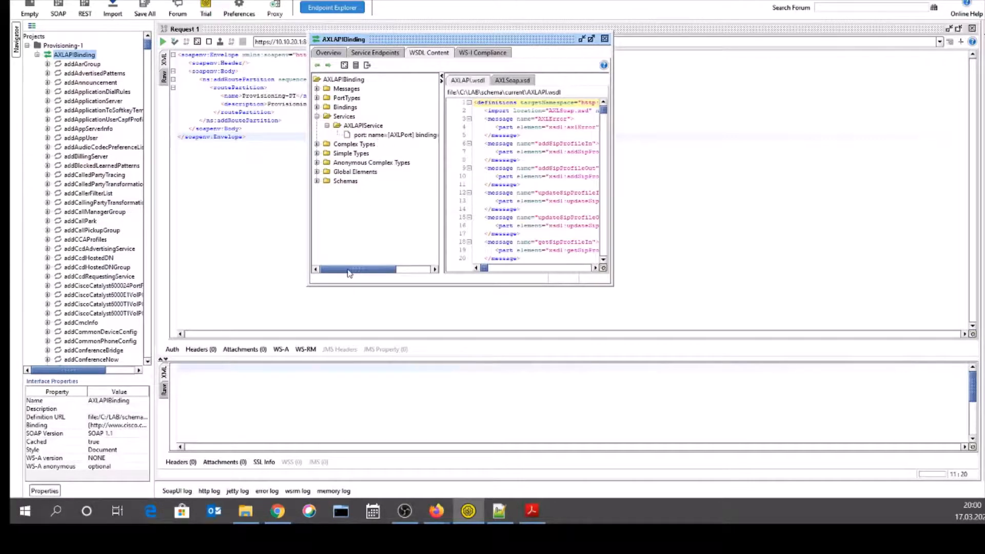
{"action": "mouse_move", "coordinate": [347, 272]}
{"action": "left_mouse_down"}
{"action": "mouse_move", "coordinate": [384, 272]}
{"action": "mouse_move", "coordinate": [339, 267]}
{"action": "left_mouse_up"}
{"action": "left_click", "coordinate": [317, 116]}
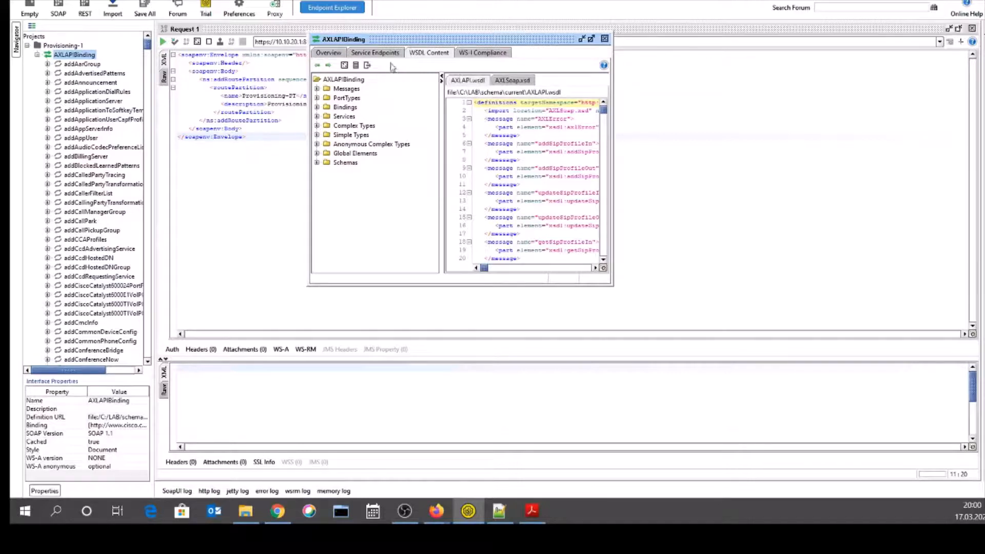
{"action": "left_click", "coordinate": [605, 38]}
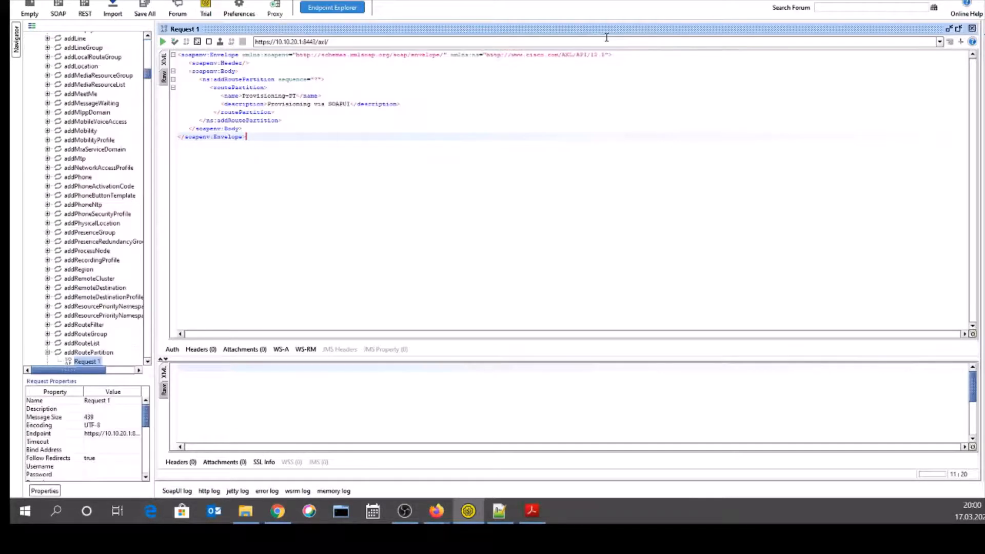
{"action": "left_click", "coordinate": [458, 119]}
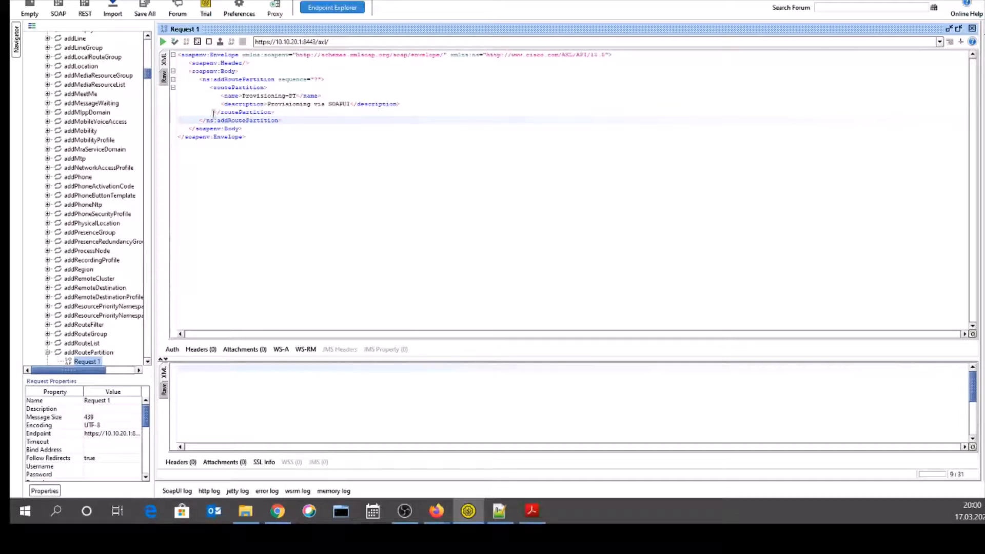
{"action": "left_click_drag", "start_coordinate": [246, 138], "coordinate": [175, 60]}
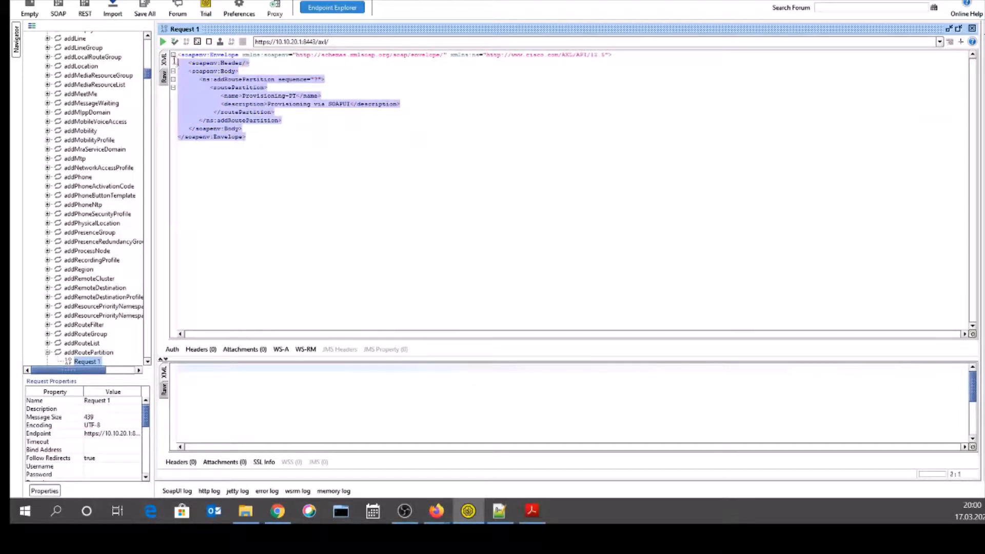
{"action": "left_click", "coordinate": [232, 86]}
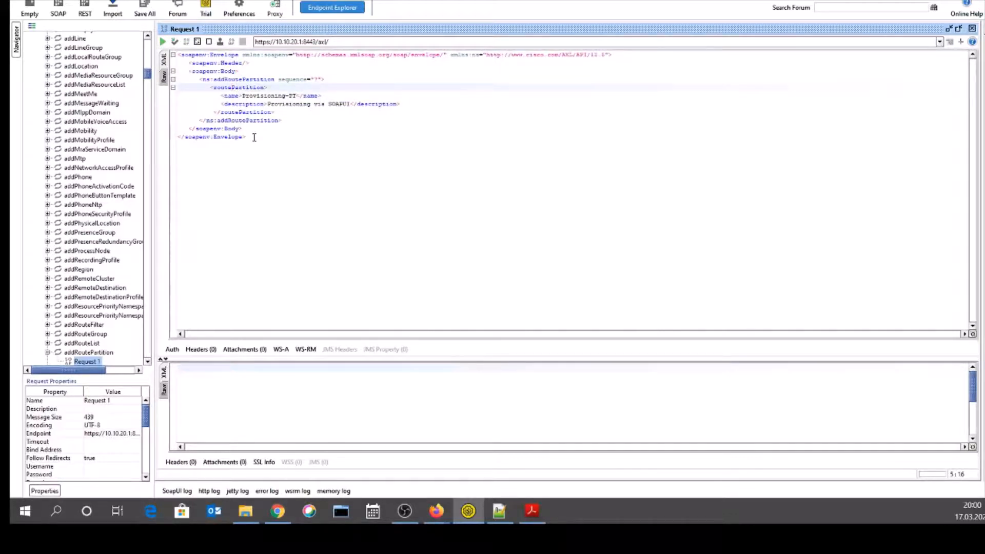
{"action": "left_click_drag", "start_coordinate": [253, 138], "coordinate": [179, 54]}
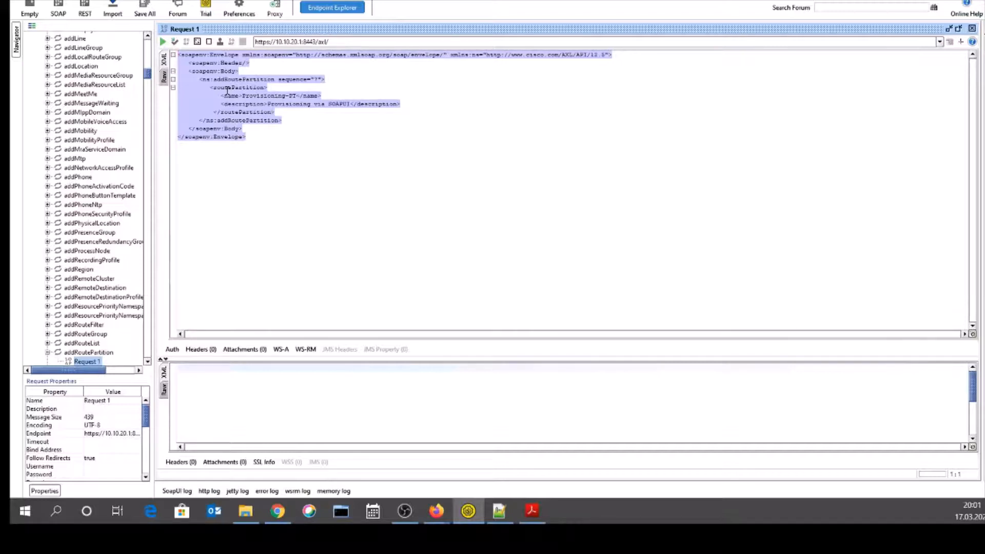
- Submit Request 1 and select the partition GUID returned in the addRoutePartitionResponse
{"action": "left_click", "coordinate": [163, 43]}
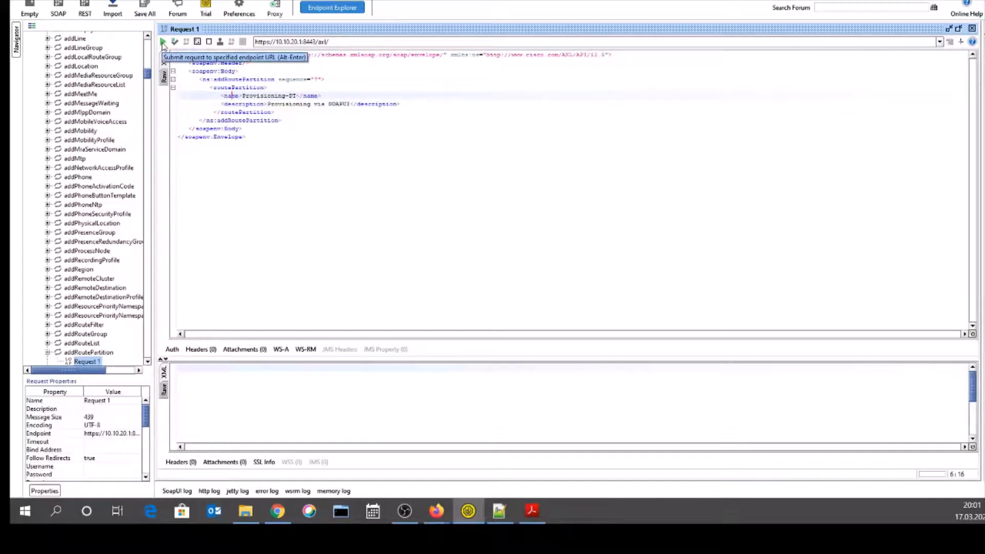
{"action": "left_click", "coordinate": [163, 42]}
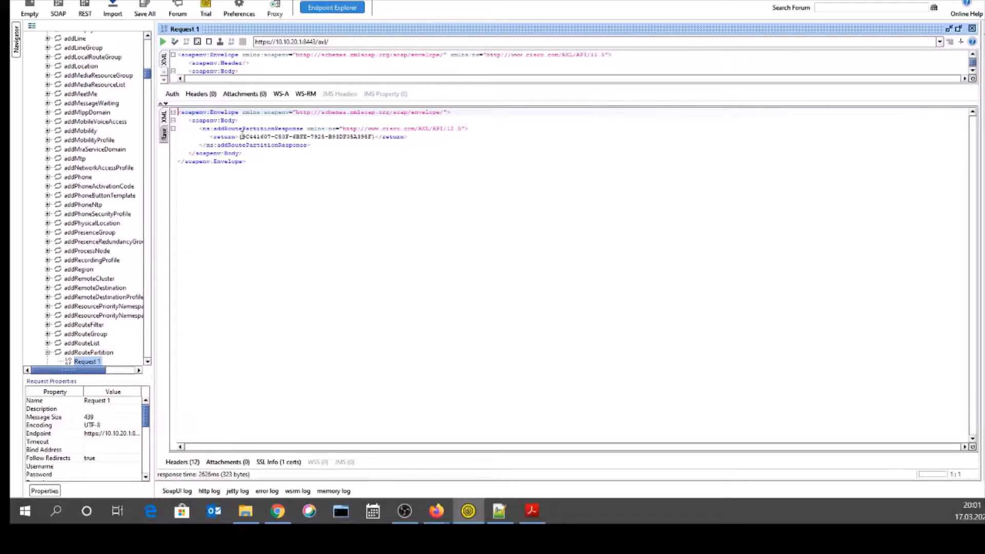
{"action": "left_click_drag", "start_coordinate": [241, 136], "coordinate": [374, 136]}
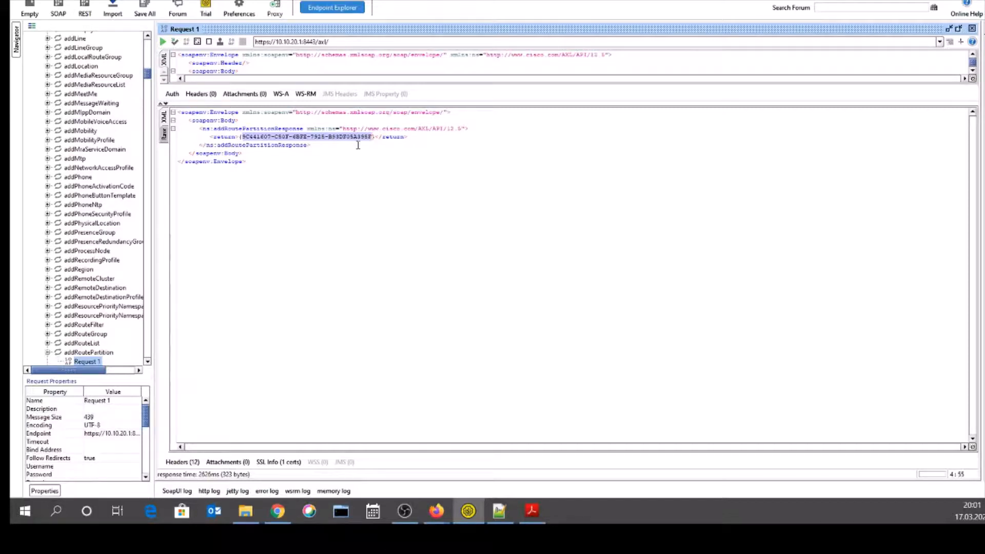
{"action": "left_click", "coordinate": [263, 144]}
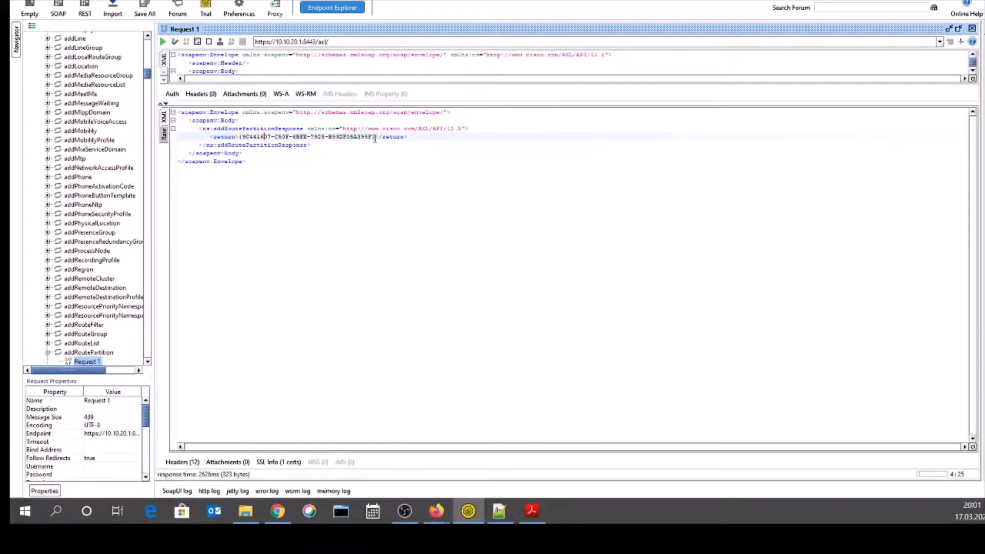
{"action": "left_click_drag", "start_coordinate": [373, 137], "coordinate": [243, 137]}
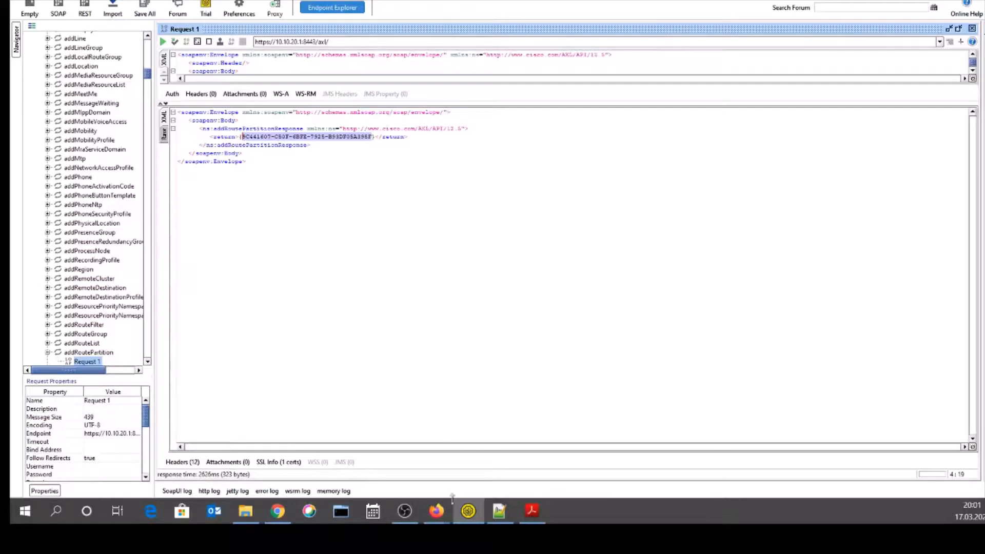
{"action": "mouse_move", "coordinate": [438, 508]}
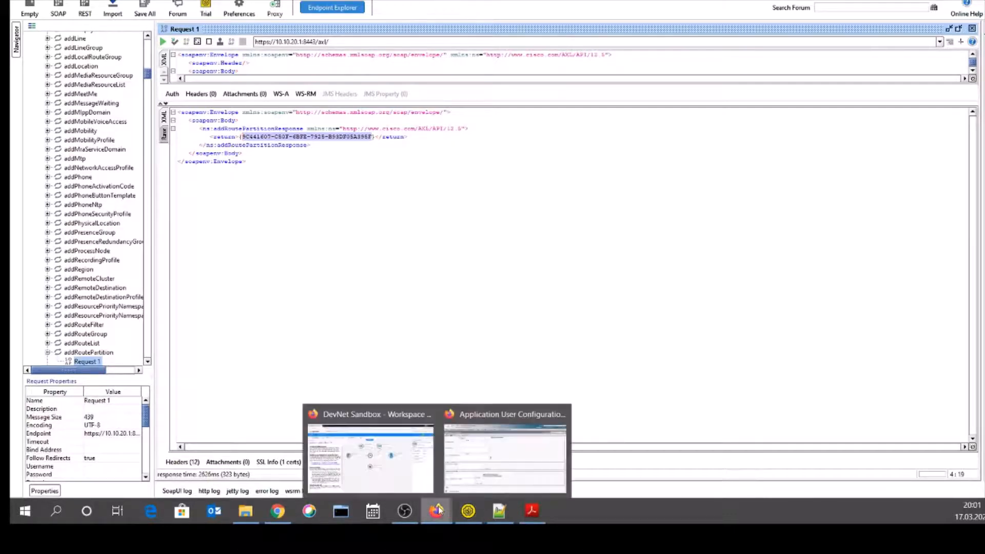
- List all partitions via Call Routing > Class of Control > Partition and Find
{"action": "left_click", "coordinate": [487, 472]}
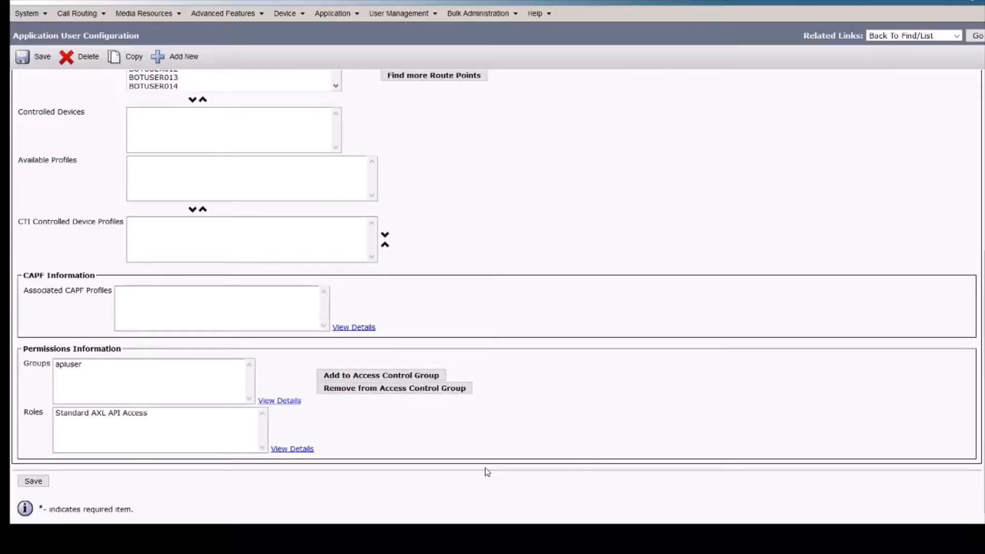
{"action": "mouse_move", "coordinate": [88, 15]}
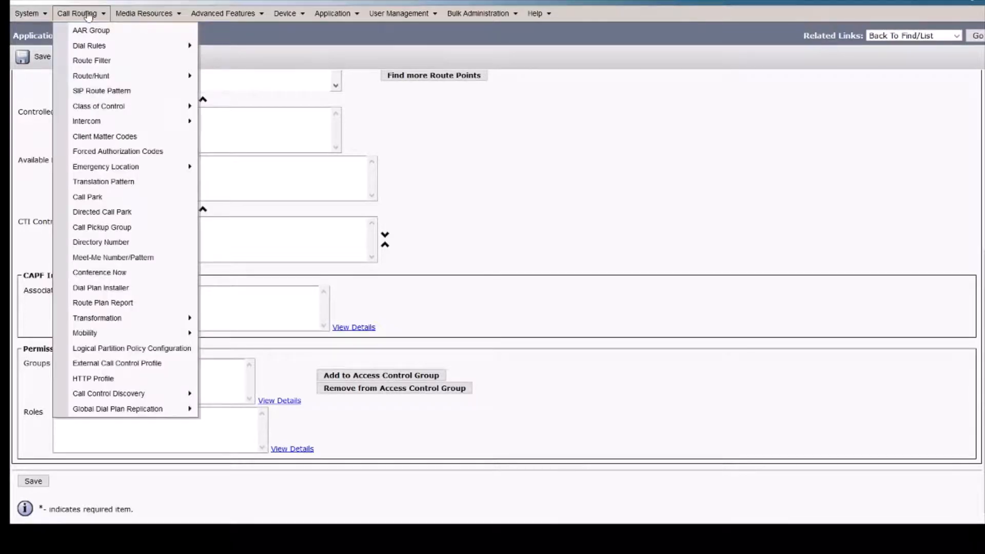
{"action": "mouse_move", "coordinate": [154, 106]}
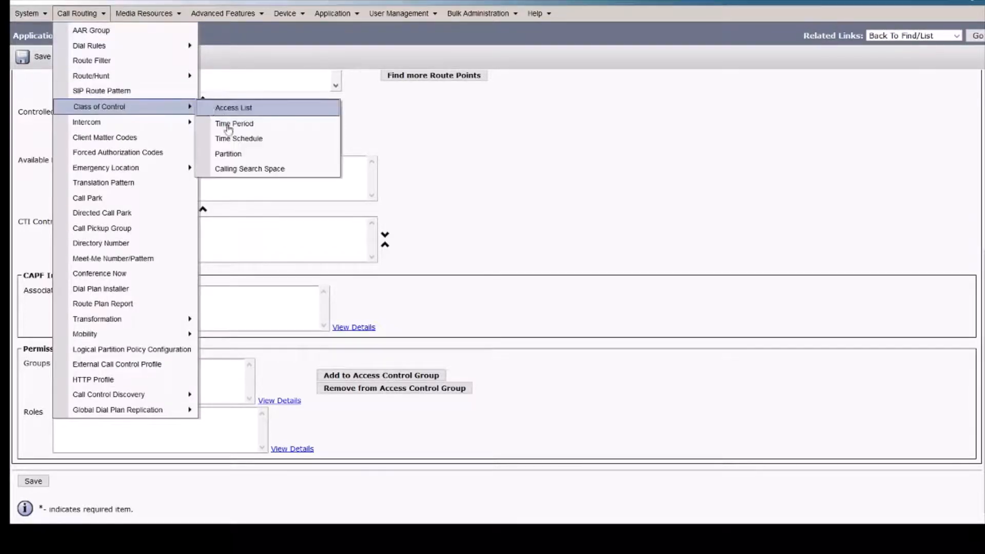
{"action": "left_click", "coordinate": [232, 158]}
{"action": "left_click", "coordinate": [373, 83]}
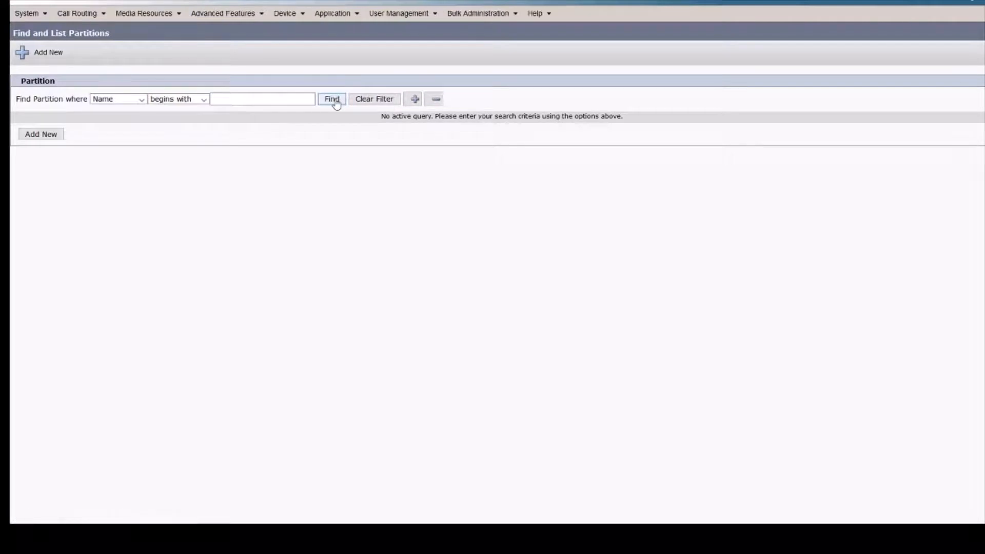
{"action": "left_click", "coordinate": [334, 100]}
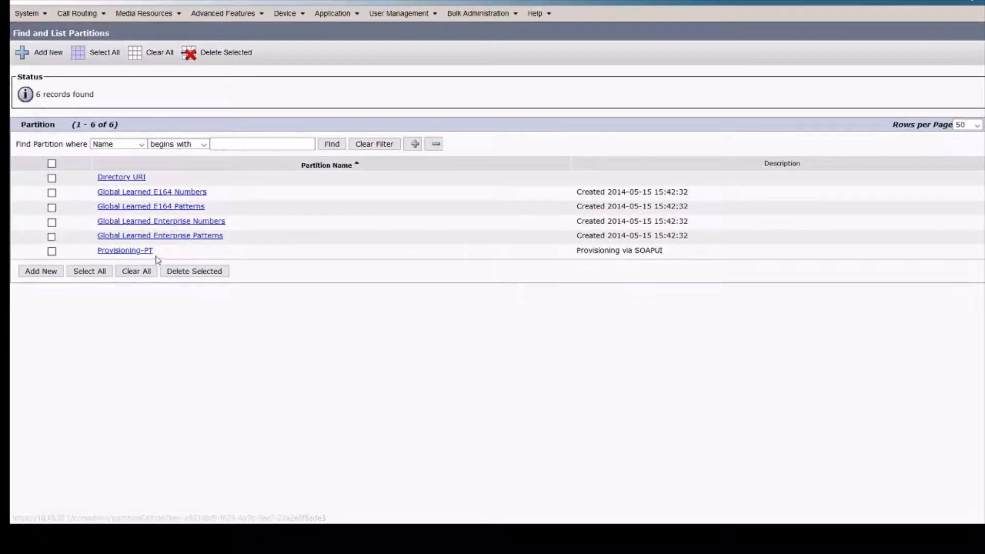
- Highlight Provisioning-PT and its 'Provisioning via SOAPUI' description, open its settings, then return to SoapUI
{"action": "left_click_drag", "start_coordinate": [88, 253], "coordinate": [164, 257]}
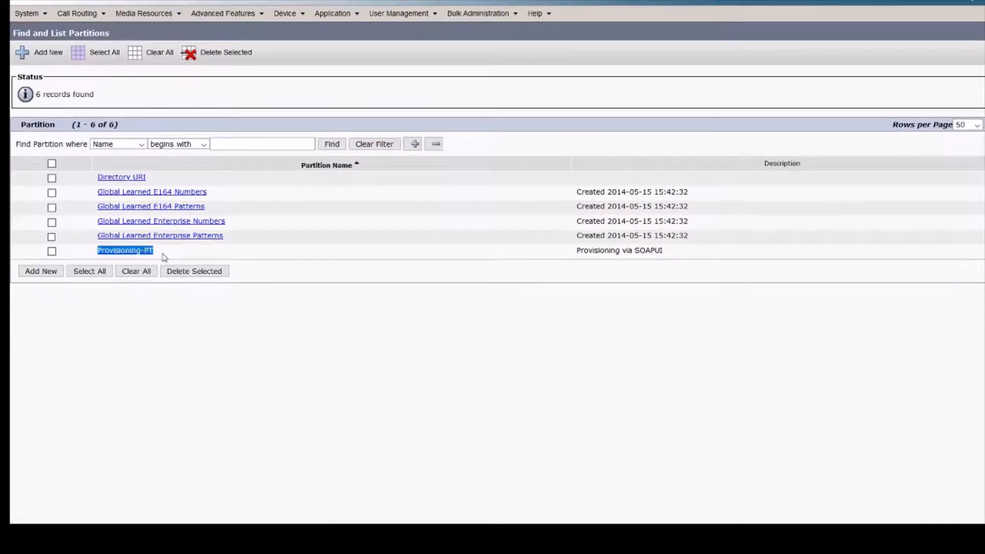
{"action": "left_click", "coordinate": [195, 345]}
{"action": "left_click_drag", "start_coordinate": [575, 251], "coordinate": [684, 260]}
{"action": "left_click", "coordinate": [605, 283]}
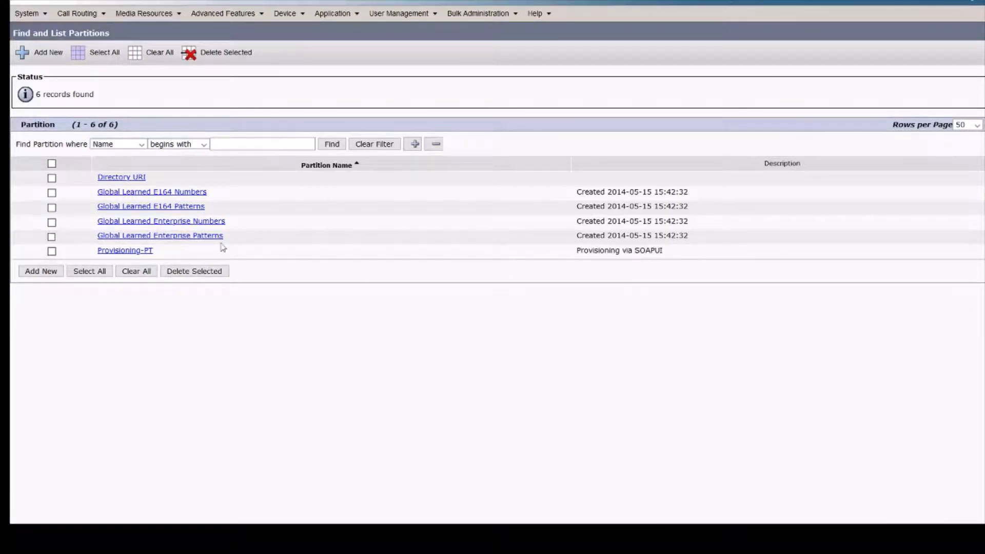
{"action": "left_click", "coordinate": [149, 251]}
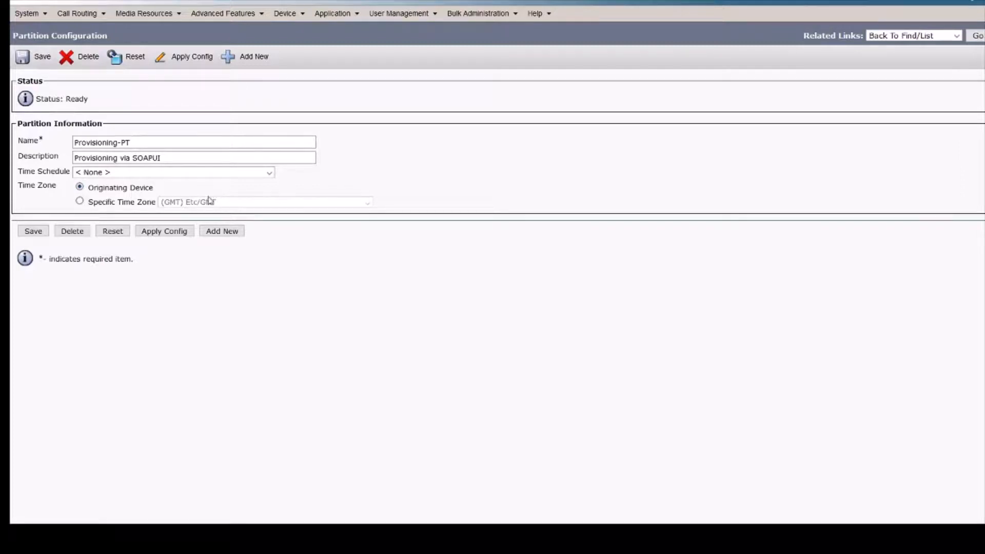
{"action": "left_click", "coordinate": [40, 144]}
{"action": "key", "text": "alt+Tab"}
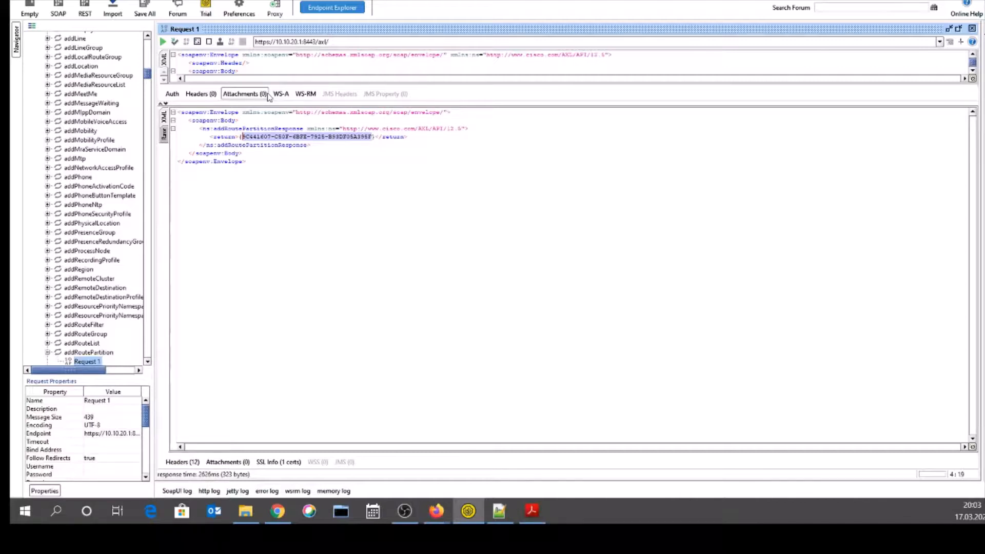
- Select the entire addRoutePartition request XML in the enlarged request editor
{"action": "left_click", "coordinate": [271, 70]}
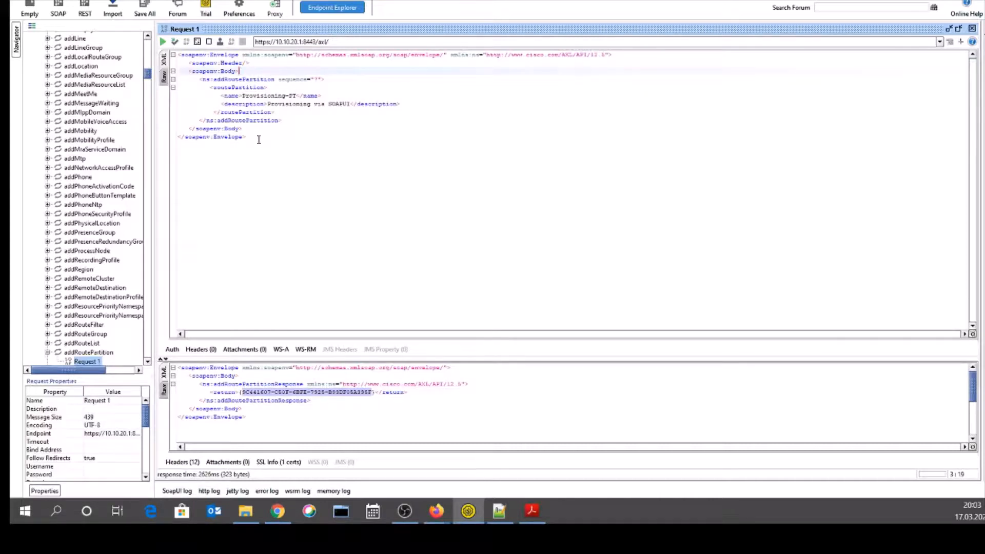
{"action": "left_click_drag", "start_coordinate": [258, 140], "coordinate": [177, 53]}
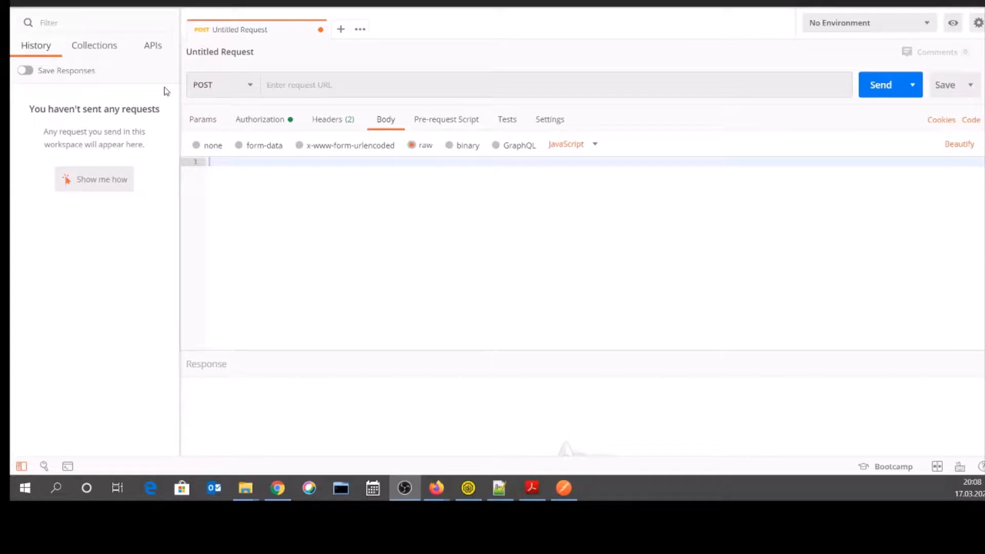
{"action": "left_click", "coordinate": [314, 86]}
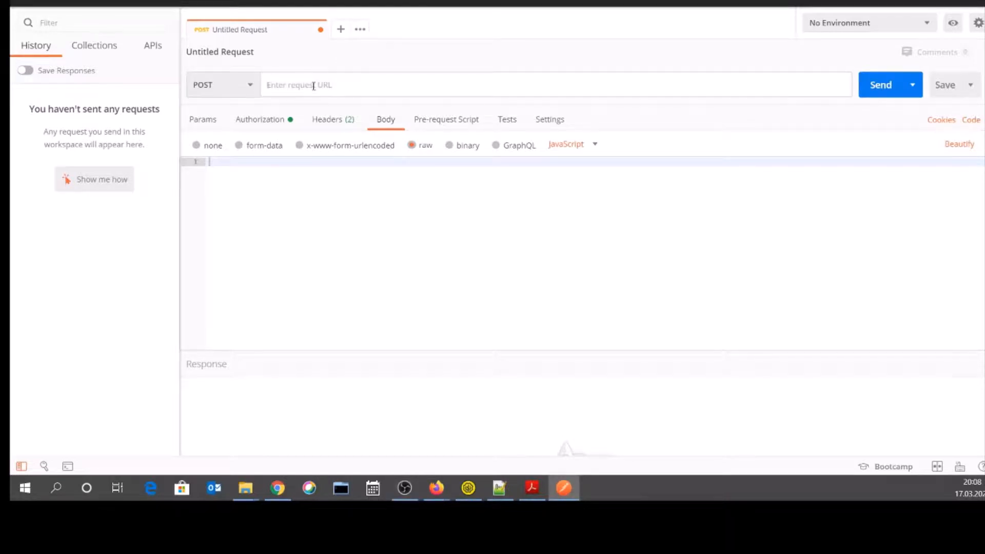
{"action": "type", "text": "https://"}
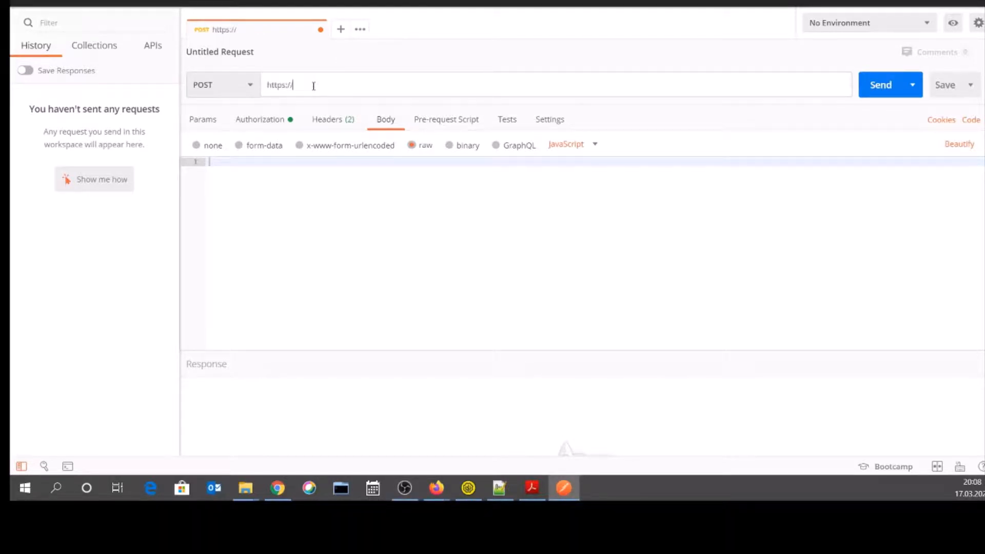
{"action": "type", "text": "10.10.20.1:8443"}
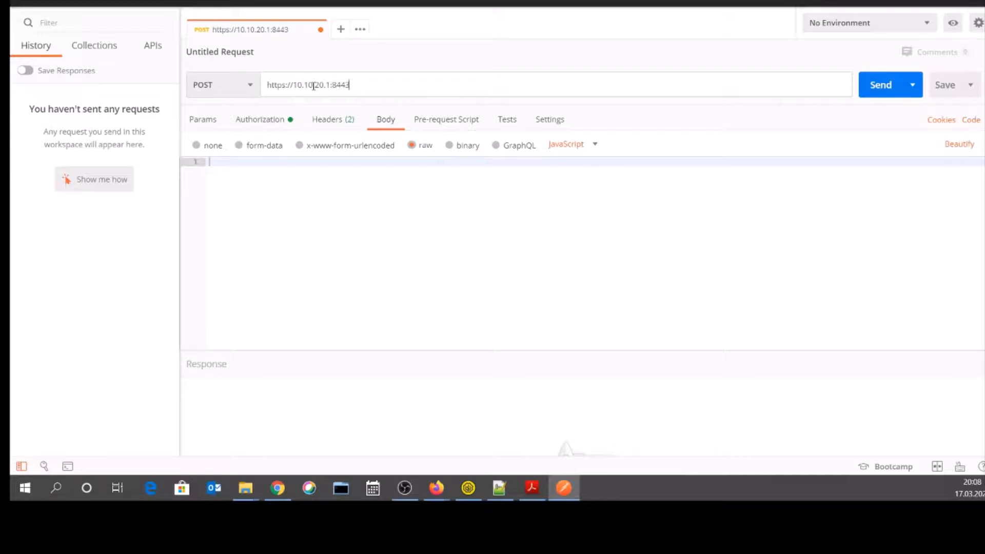
{"action": "type", "text": "/axl/"}
{"action": "key", "text": "alt+Tab"}
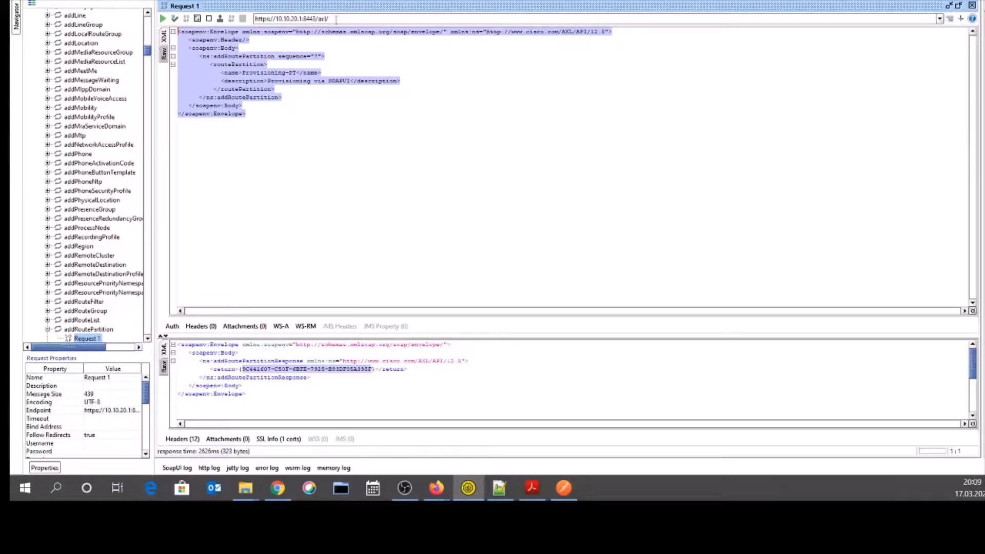
{"action": "left_click_drag", "start_coordinate": [336, 19], "coordinate": [252, 19]}
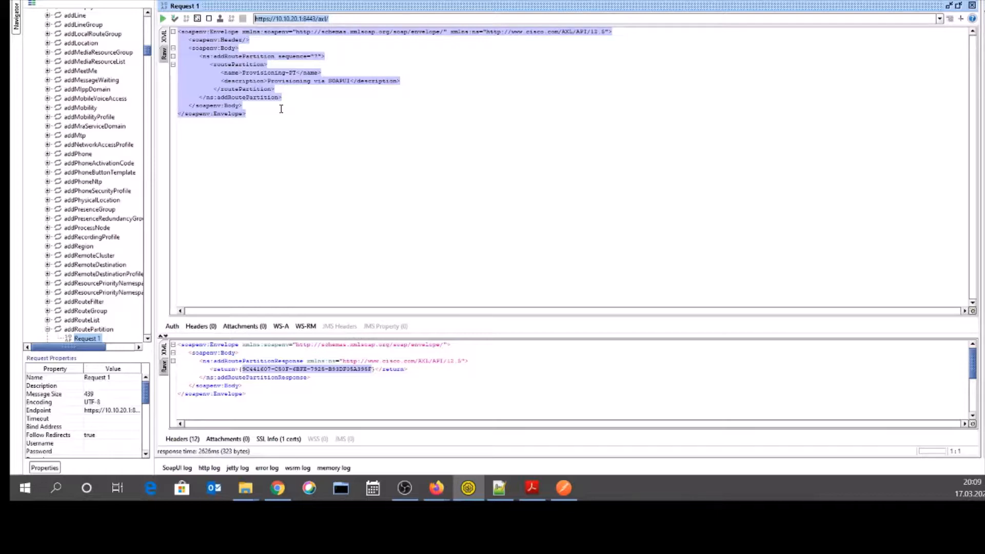
{"action": "left_click", "coordinate": [281, 109]}
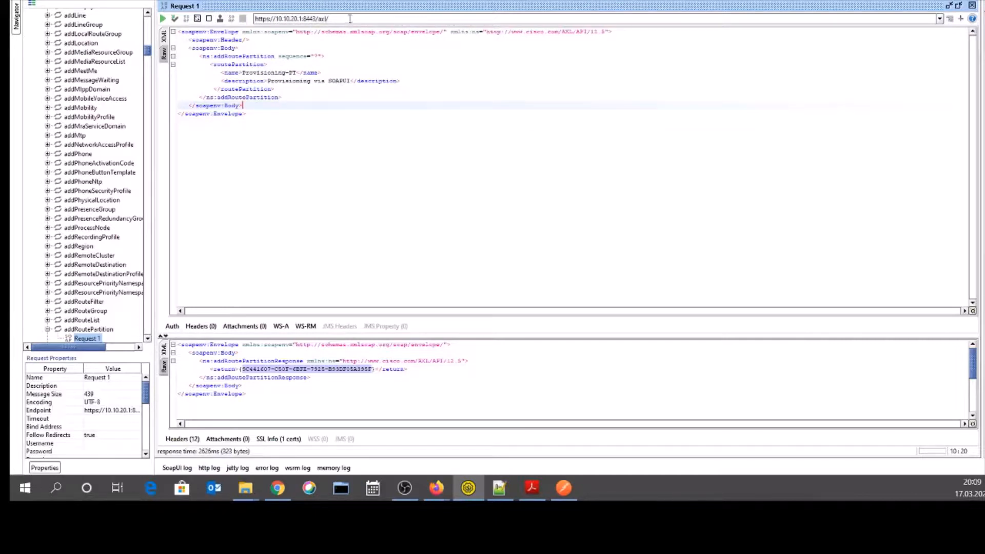
{"action": "left_click_drag", "start_coordinate": [348, 19], "coordinate": [260, 19]}
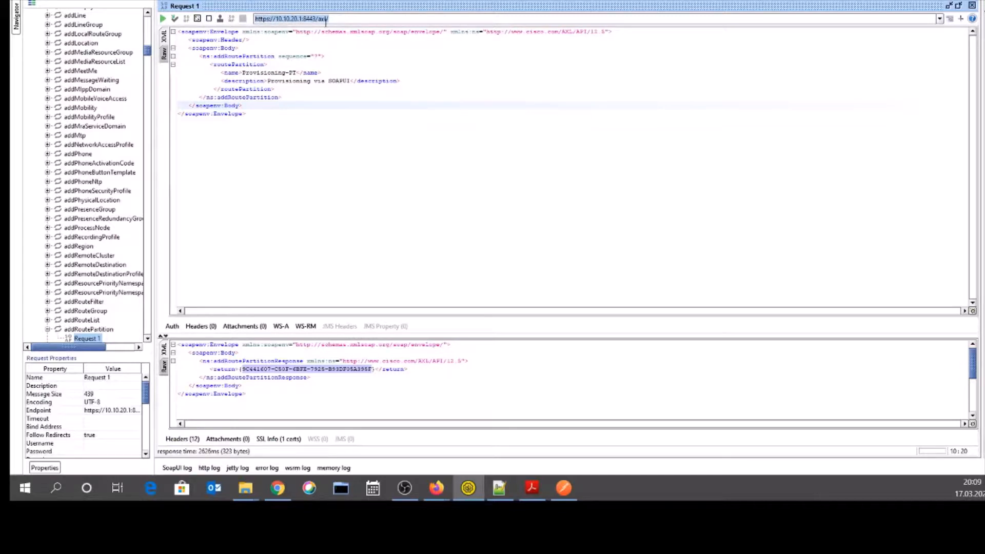
{"action": "left_click", "coordinate": [563, 487]}
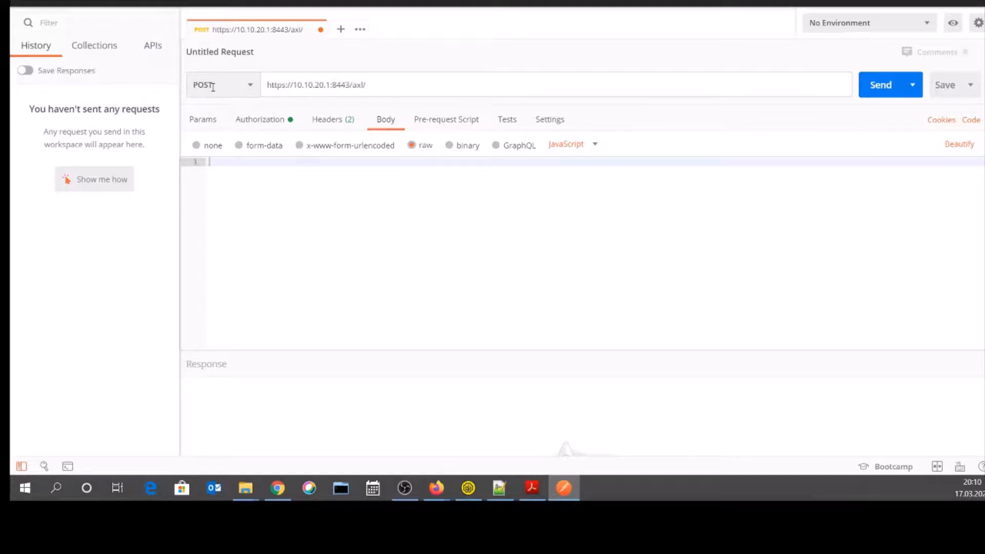
- Keep the Postman request method as POST and the authorization type as Basic Auth
{"action": "left_click", "coordinate": [253, 87]}
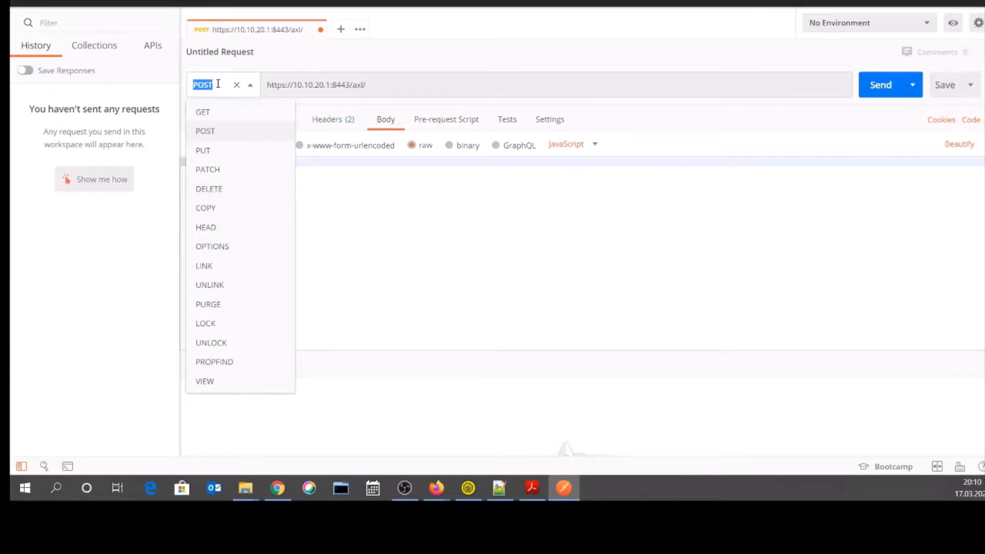
{"action": "left_click", "coordinate": [378, 87]}
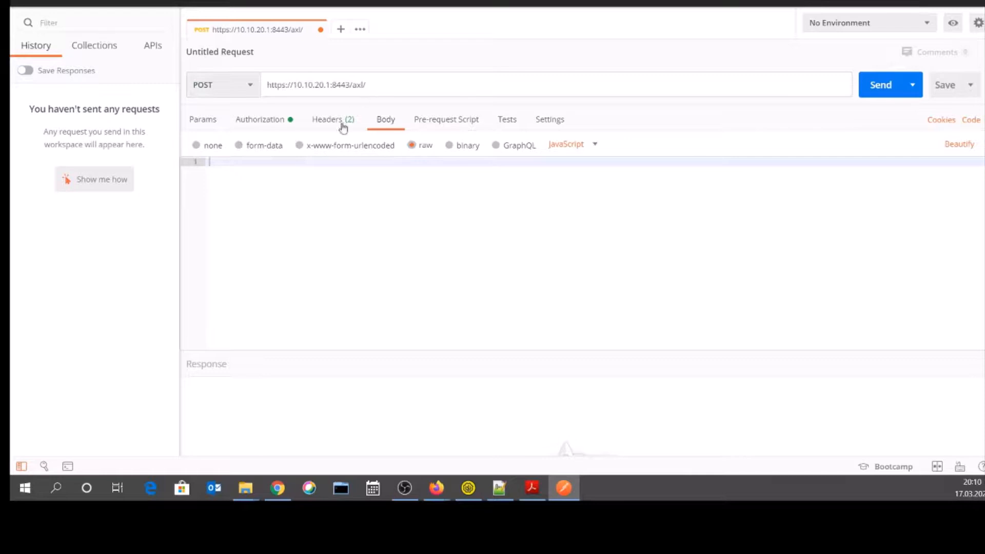
{"action": "left_click", "coordinate": [258, 124]}
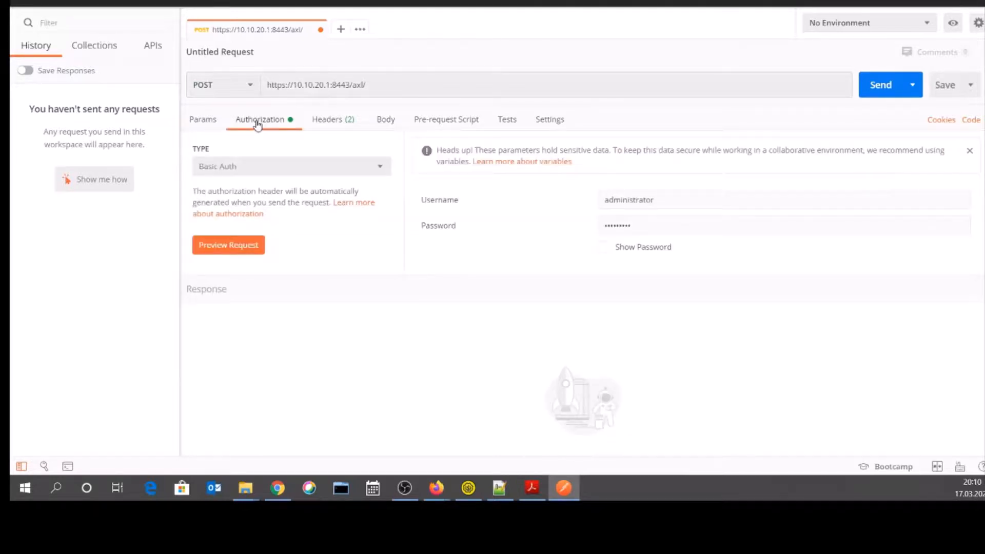
{"action": "left_click", "coordinate": [245, 167]}
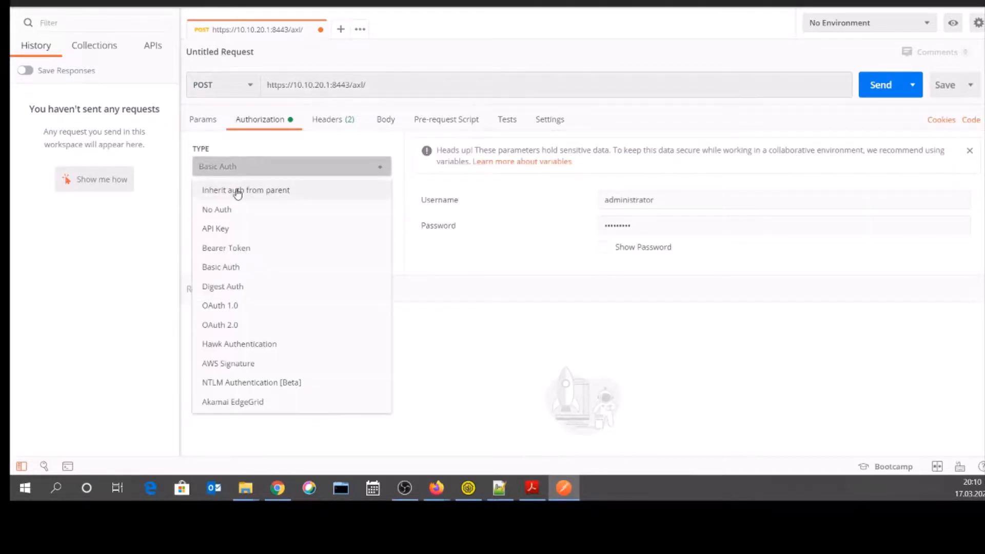
{"action": "left_click", "coordinate": [264, 167]}
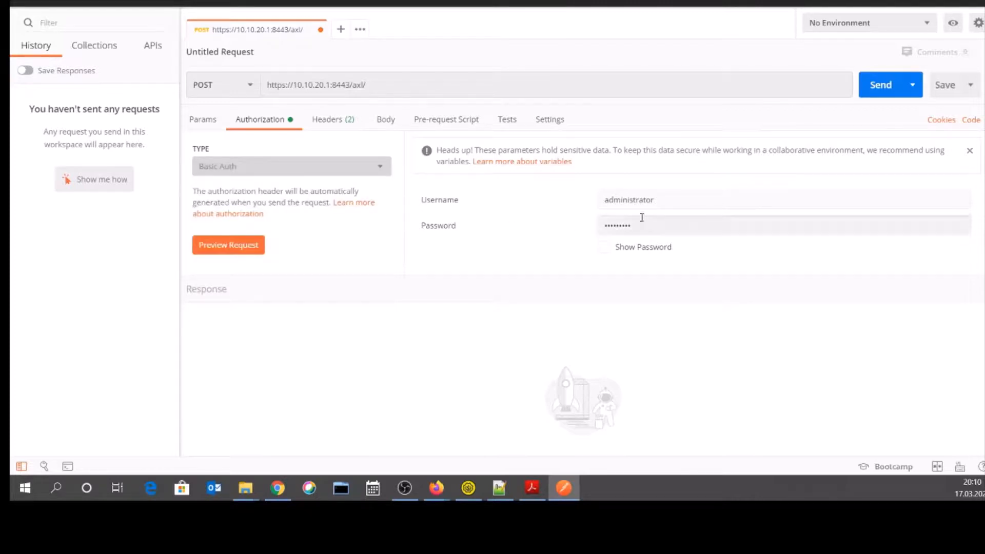
- Replace the administrator login with the API user's username and password
{"action": "left_click", "coordinate": [664, 201]}
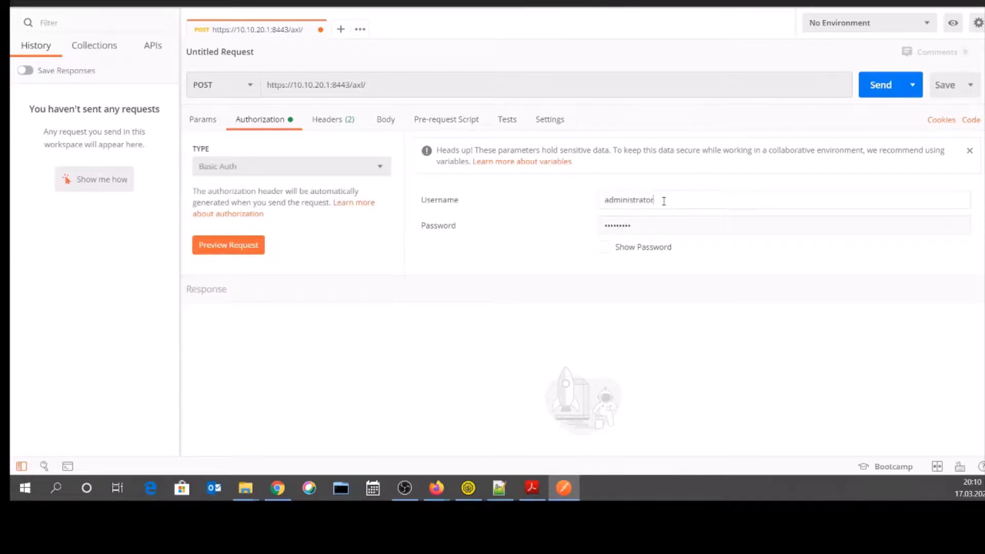
{"action": "key", "text": "BackSpace"}
{"action": "key", "text": "BackSpace"}
{"action": "key", "text": "BackSpace"}
{"action": "key", "text": "BackSpace"}
{"action": "key", "text": "BackSpace"}
{"action": "key", "text": "BackSpace"}
{"action": "key", "text": "BackSpace"}
{"action": "key", "text": "BackSpace"}
{"action": "key", "text": "BackSpace"}
{"action": "key", "text": "BackSpace"}
{"action": "key", "text": "BackSpace"}
{"action": "key", "text": "BackSpace"}
{"action": "key", "text": "BackSpace"}
{"action": "type", "text": "apiuser"}
{"action": "key", "text": "Tab"}
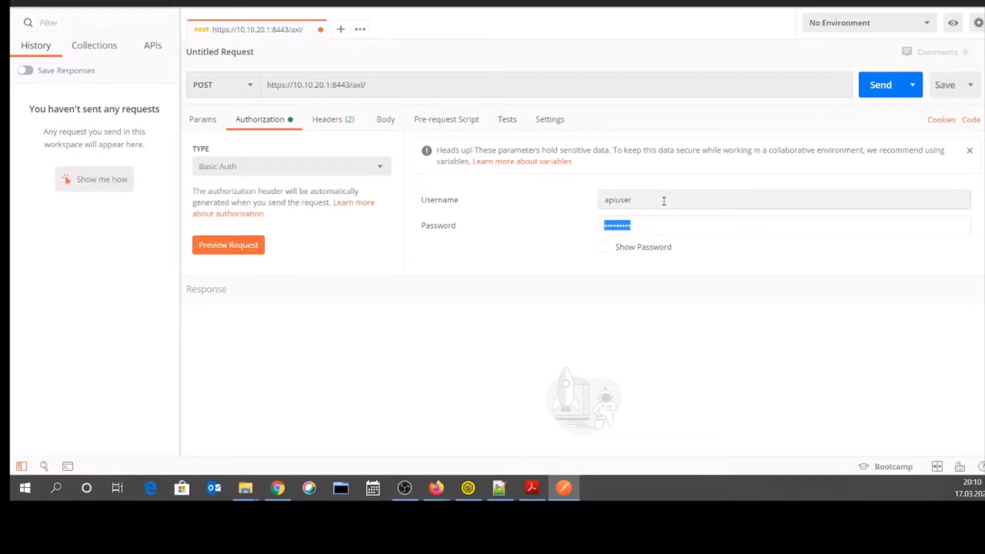
{"action": "type", "text": "••••••••••"}
- Inspect the Postman headers, where SOAPAction still reads CUCM:DB ver=12.5 addCss
{"action": "left_click", "coordinate": [336, 125]}
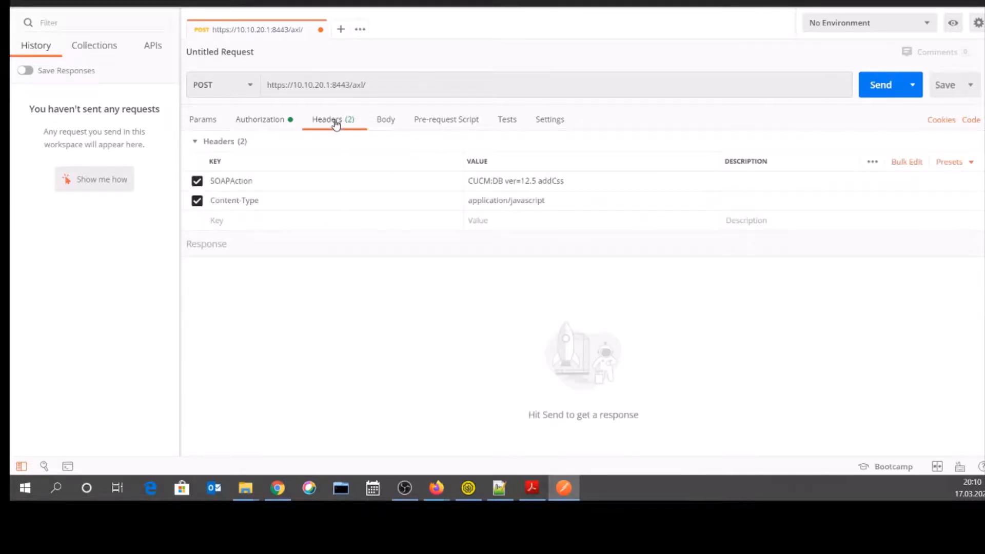
{"action": "left_click", "coordinate": [266, 181]}
{"action": "left_click_drag", "start_coordinate": [262, 180], "coordinate": [209, 180]}
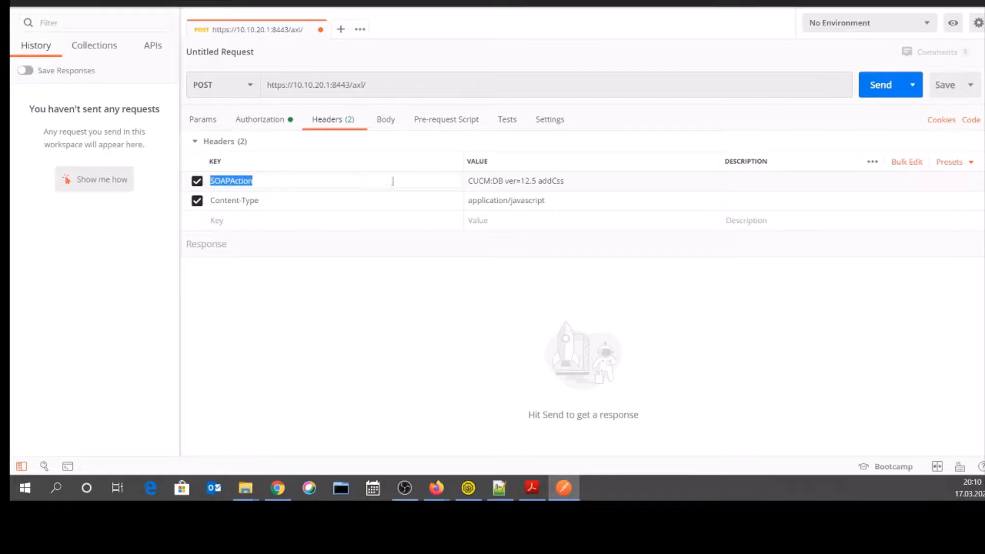
{"action": "left_click", "coordinate": [505, 181]}
{"action": "left_click", "coordinate": [569, 183]}
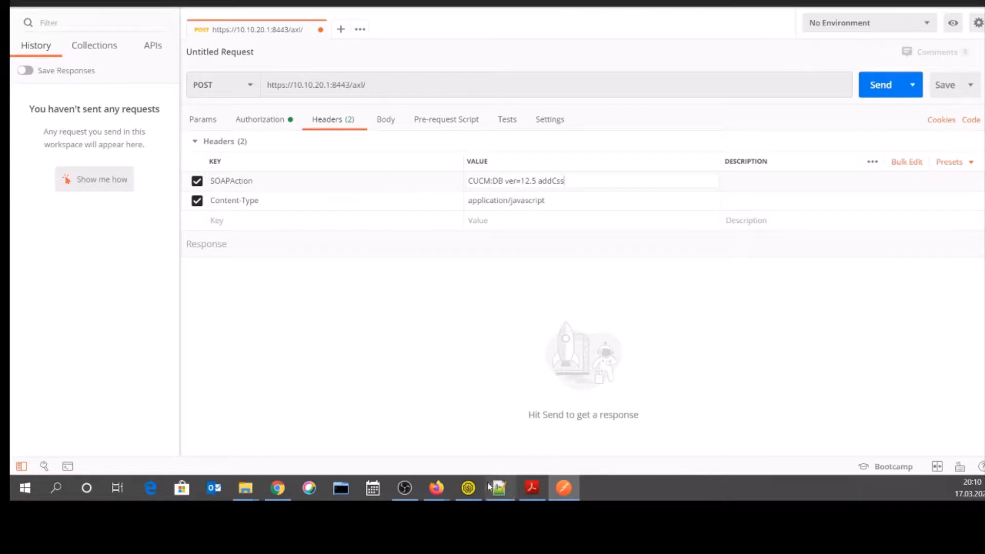
{"action": "left_click", "coordinate": [467, 488]}
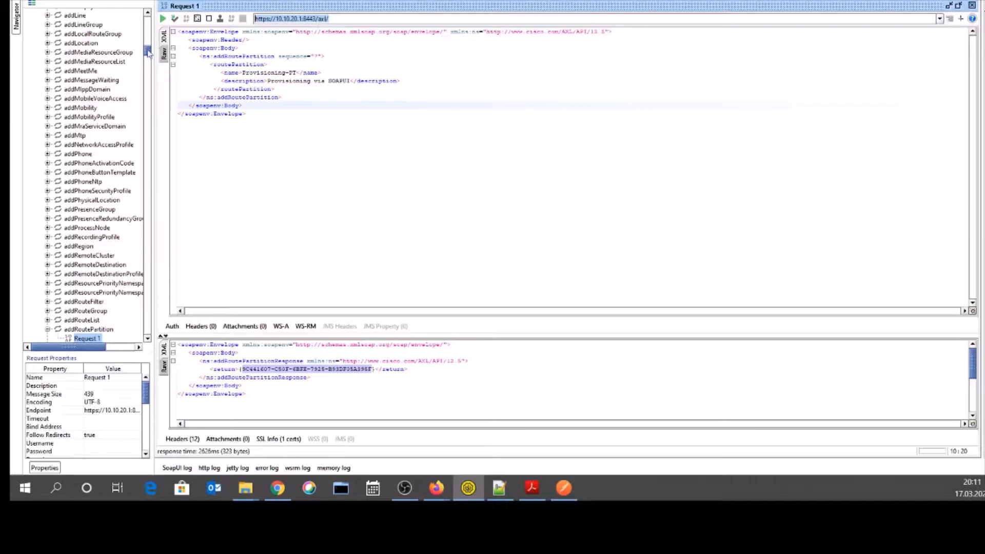
- Find the addRoutePartition SOAP action in SoapUI's AXLAPIBinding operations table
{"action": "left_click_drag", "start_coordinate": [148, 53], "coordinate": [145, 34]}
{"action": "double_click", "coordinate": [81, 31]}
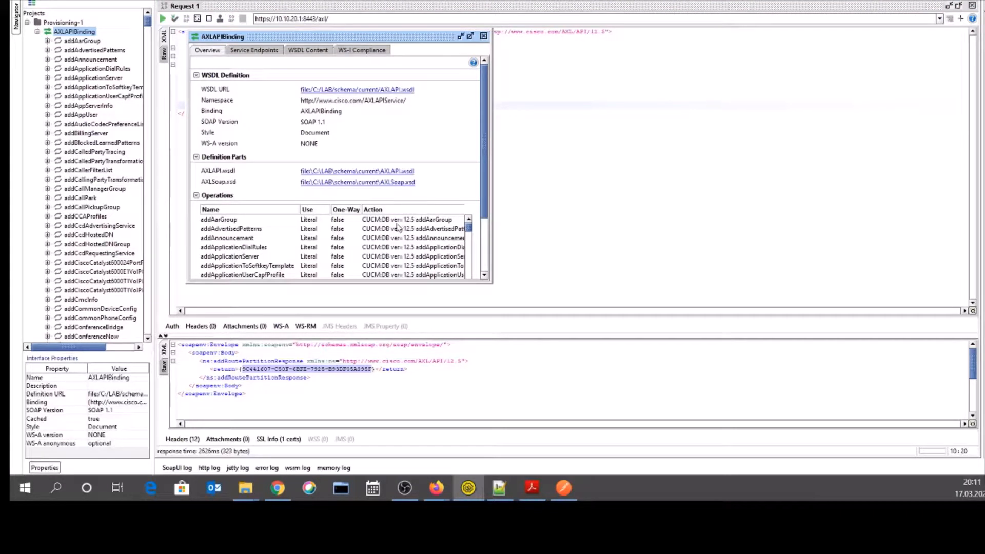
{"action": "left_click_drag", "start_coordinate": [484, 198], "coordinate": [482, 245]}
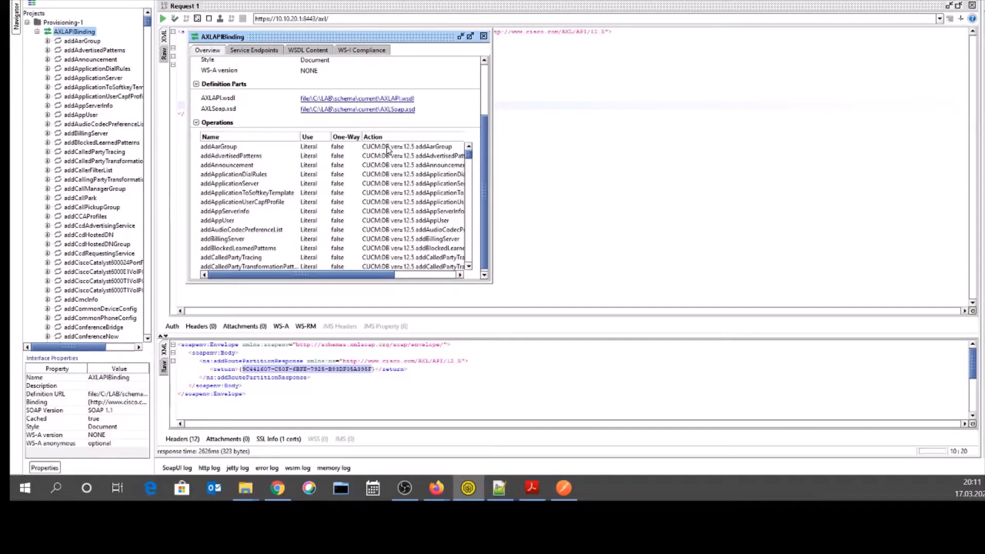
{"action": "left_click_drag", "start_coordinate": [367, 41], "coordinate": [525, 42]}
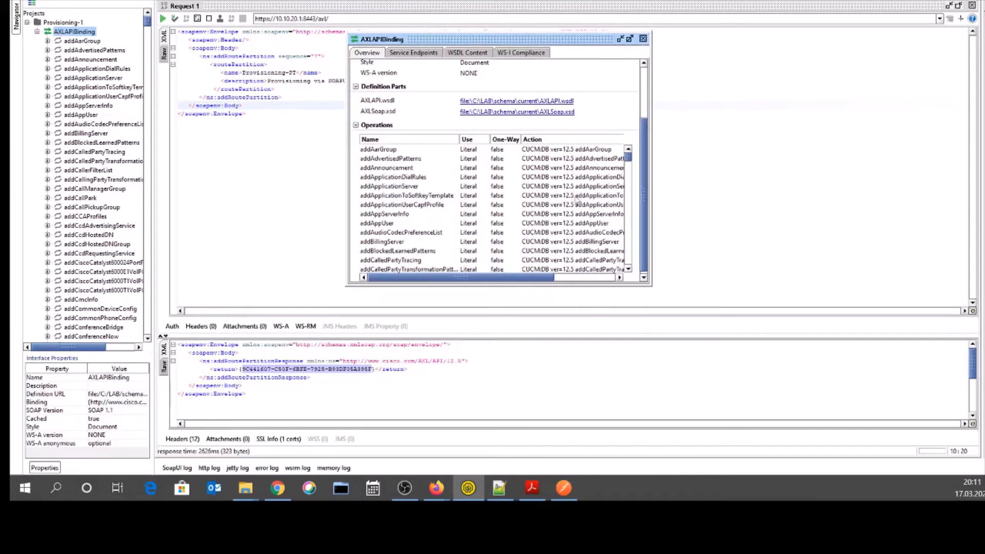
{"action": "mouse_move", "coordinate": [634, 161]}
{"action": "left_mouse_down"}
{"action": "mouse_move", "coordinate": [627, 178]}
{"action": "mouse_move", "coordinate": [627, 169]}
{"action": "left_mouse_up"}
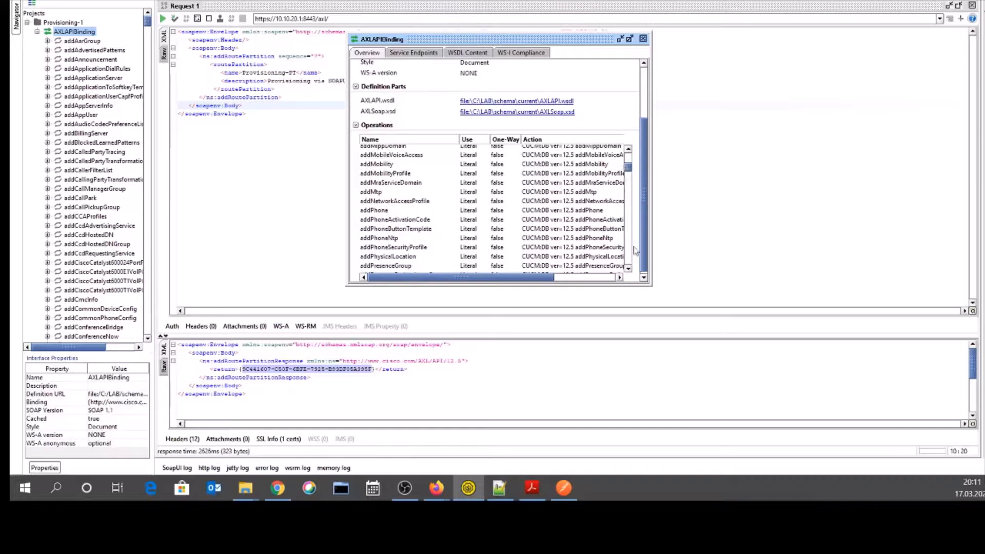
{"action": "left_click", "coordinate": [628, 270]}
{"action": "left_click", "coordinate": [628, 269]}
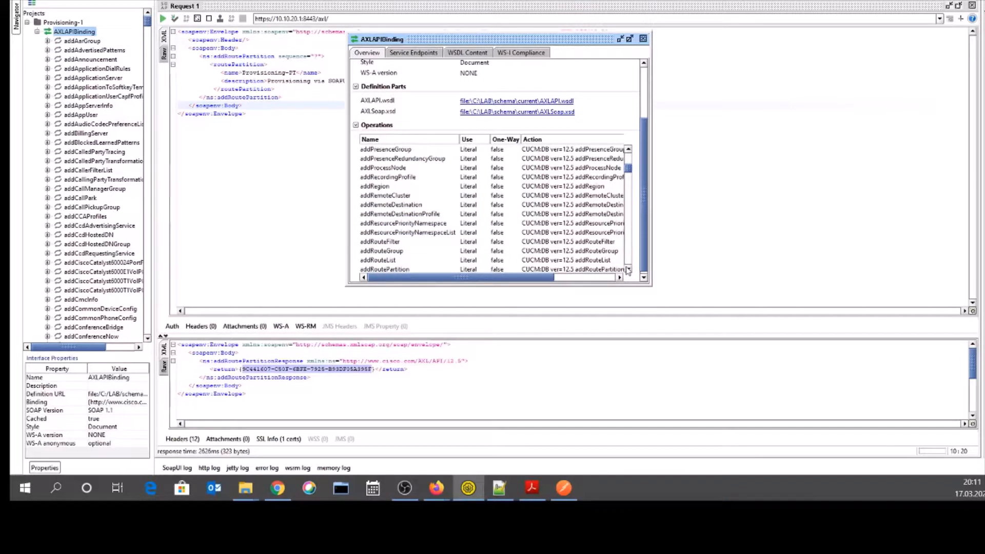
{"action": "left_click", "coordinate": [628, 269]}
{"action": "left_click", "coordinate": [383, 242]}
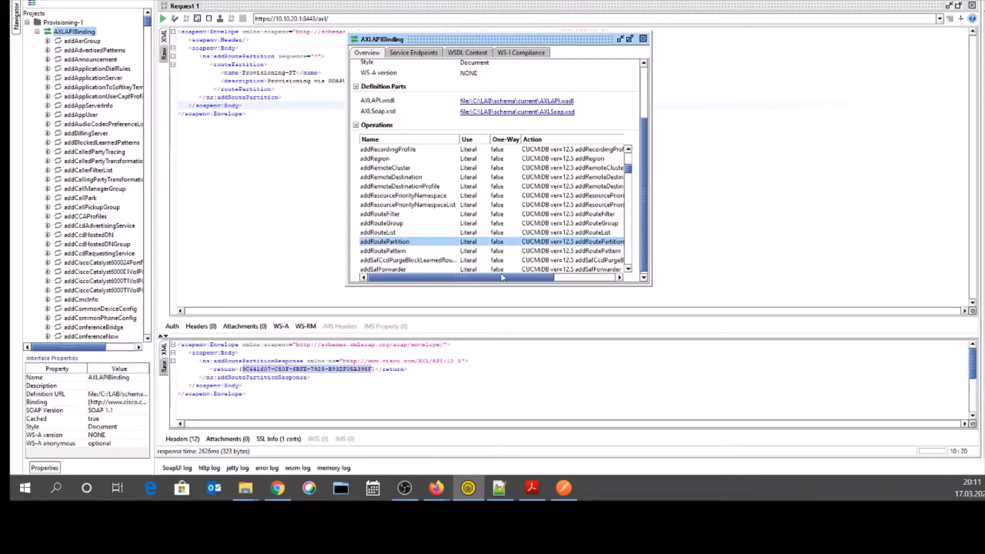
{"action": "left_click_drag", "start_coordinate": [507, 277], "coordinate": [572, 290]}
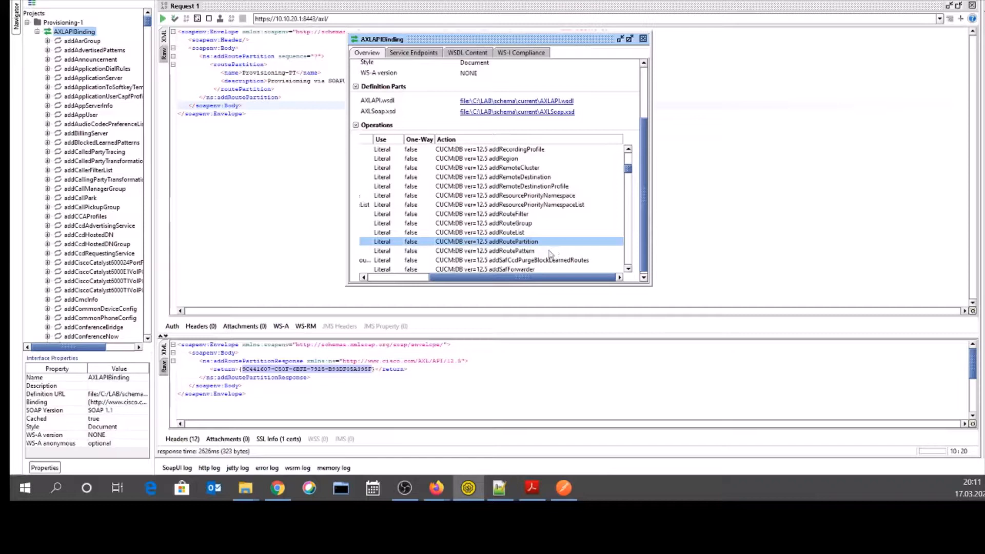
{"action": "left_click", "coordinate": [564, 488]}
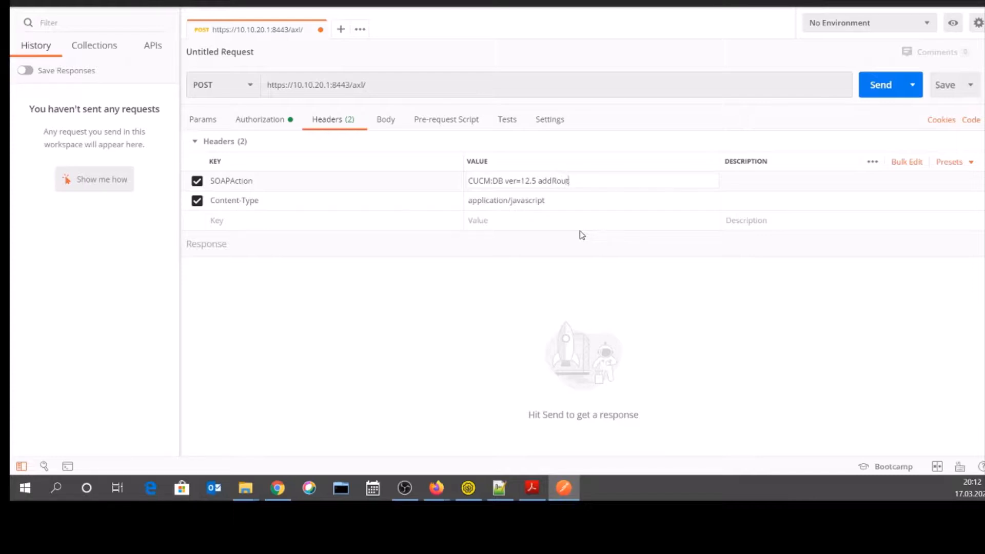
- Change the SOAPAction header value to CUCM:DB ver=12.5 addRoutePartition
{"action": "type", "text": "PArtititi"}
{"action": "left_click", "coordinate": [583, 181]}
{"action": "key", "text": "BackSpace"}
{"action": "type", "text": "artition"}
{"action": "left_click", "coordinate": [392, 123]}
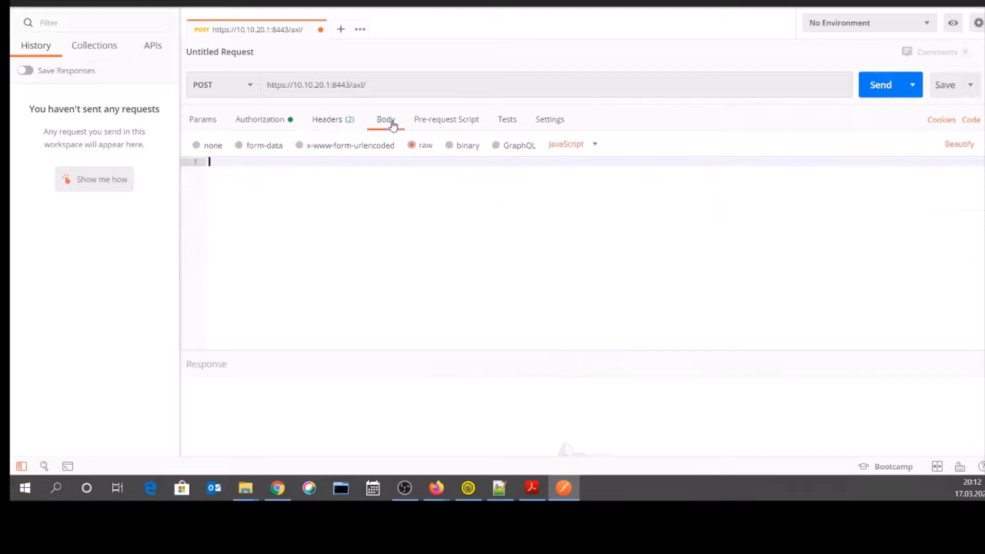
{"action": "left_click", "coordinate": [469, 490]}
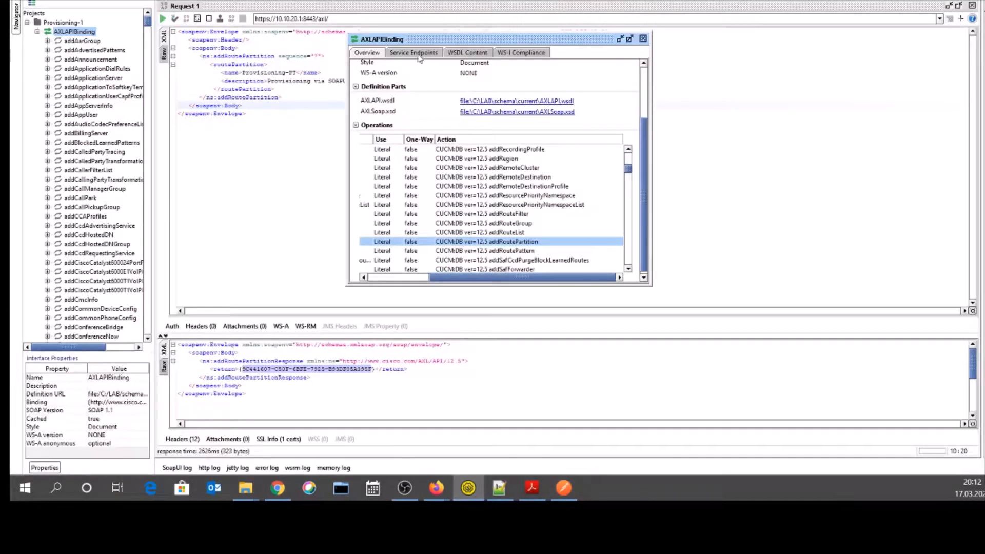
- Close the AXLAPIBinding overview and copy the full addRoutePartition request XML
{"action": "left_click", "coordinate": [644, 40]}
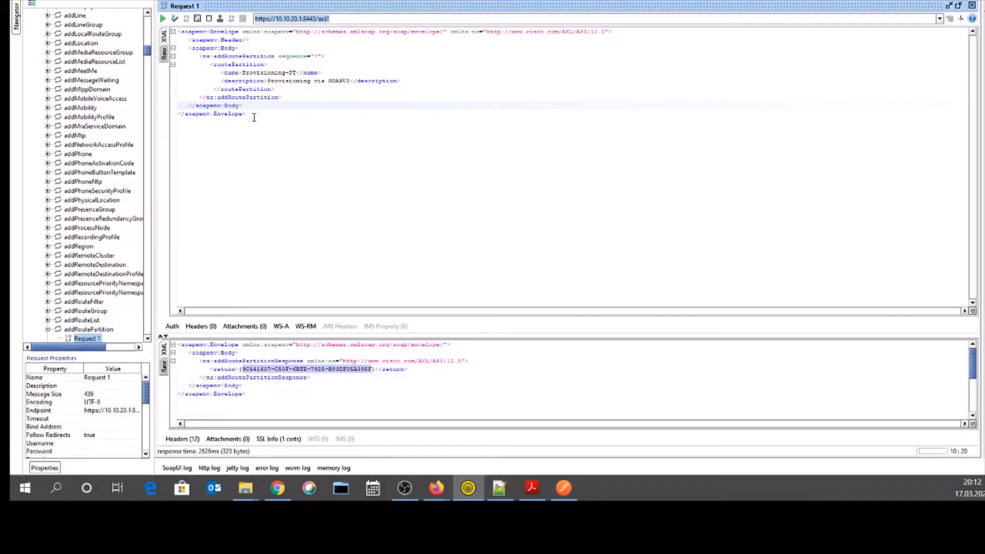
{"action": "left_click_drag", "start_coordinate": [254, 117], "coordinate": [181, 31]}
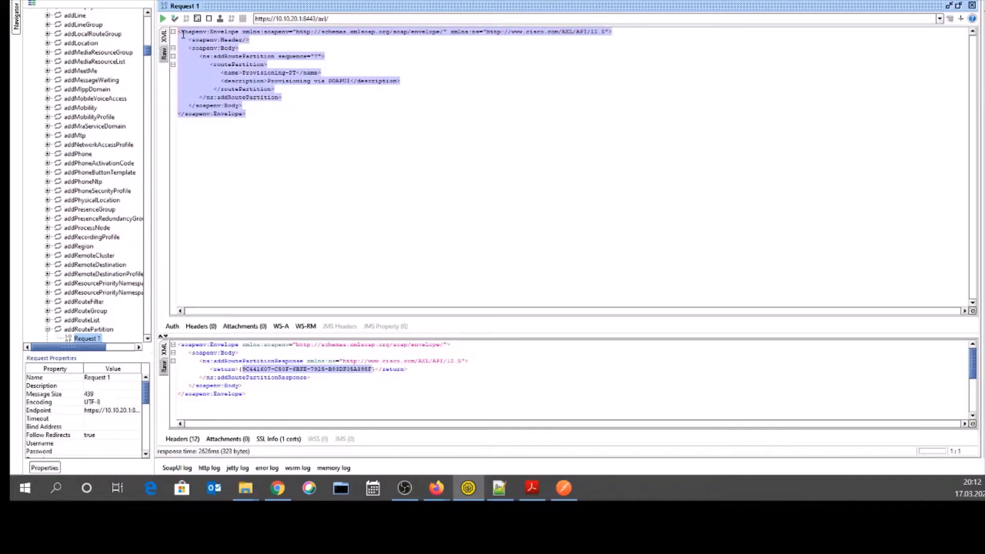
{"action": "right_click", "coordinate": [196, 35]}
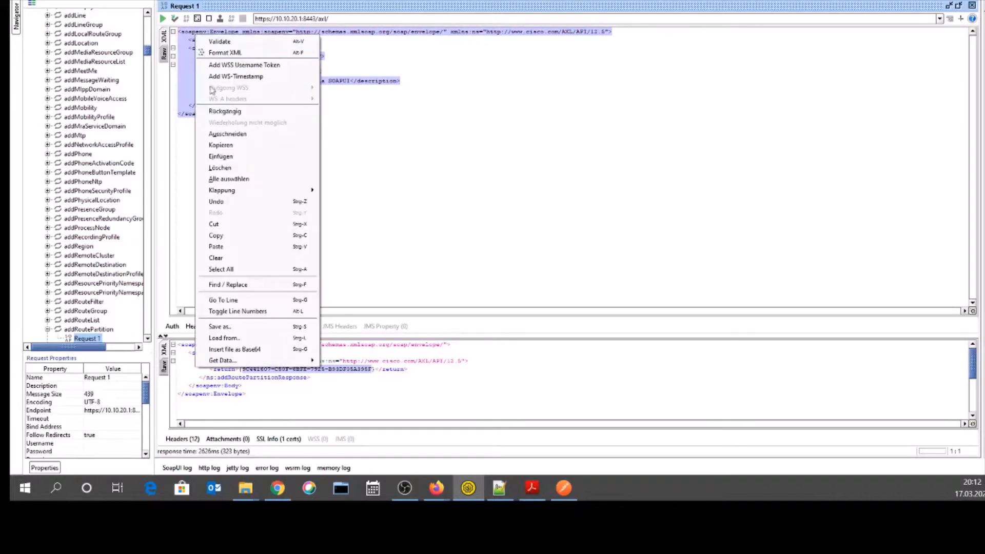
{"action": "left_click", "coordinate": [231, 146]}
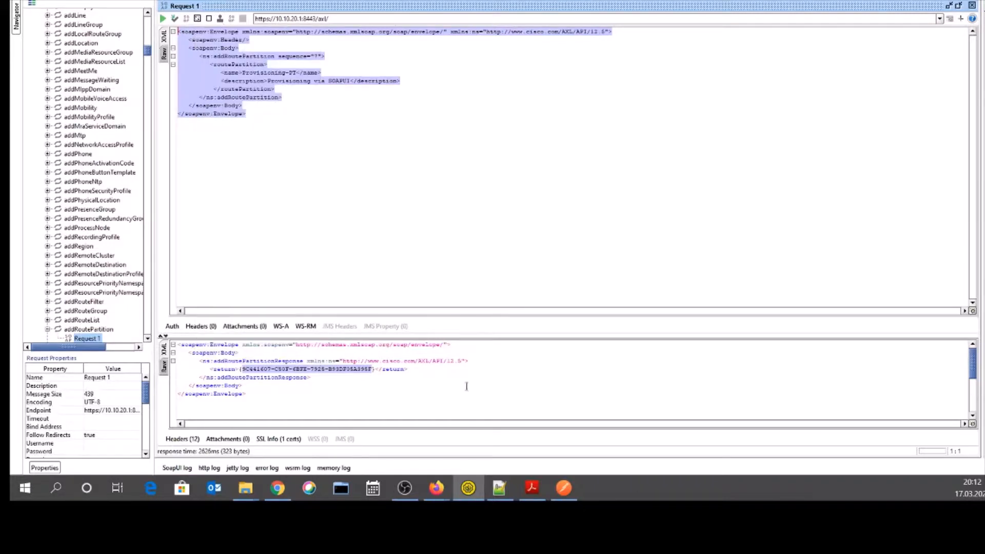
- Paste the addRoutePartition SOAP envelope for Provisioning-PT into Postman's empty raw body
{"action": "left_click", "coordinate": [564, 488]}
{"action": "right_click", "coordinate": [219, 163]}
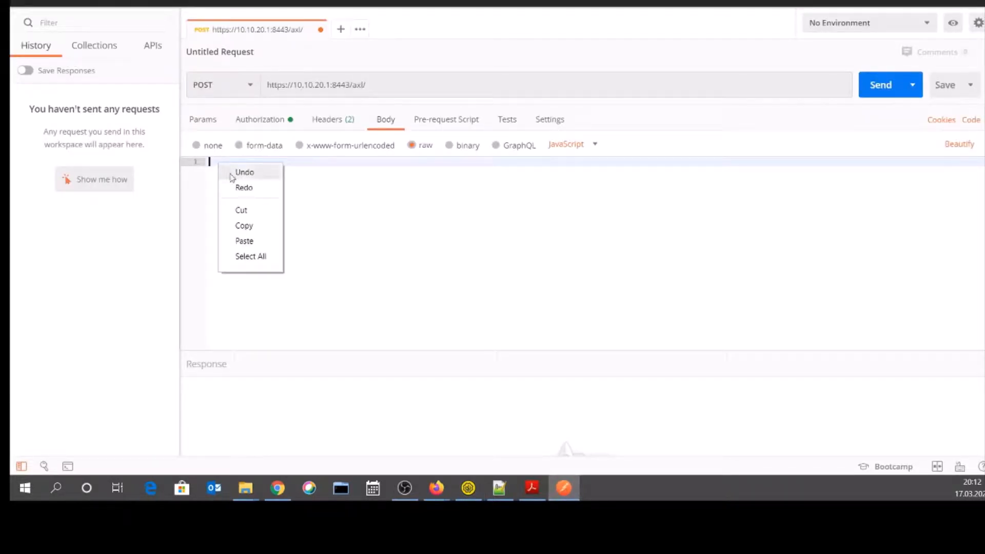
{"action": "left_click", "coordinate": [243, 240]}
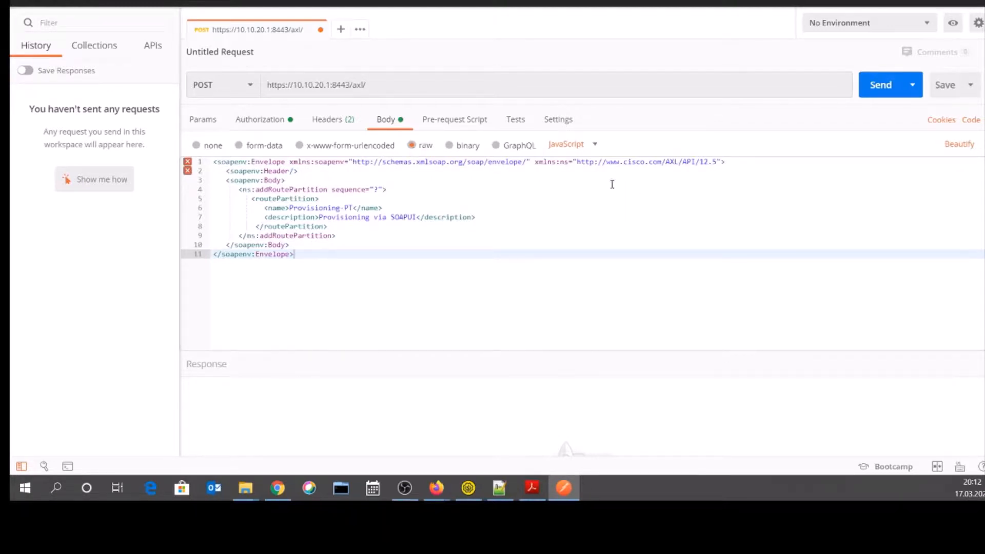
{"action": "left_click_drag", "start_coordinate": [723, 162], "coordinate": [699, 164]}
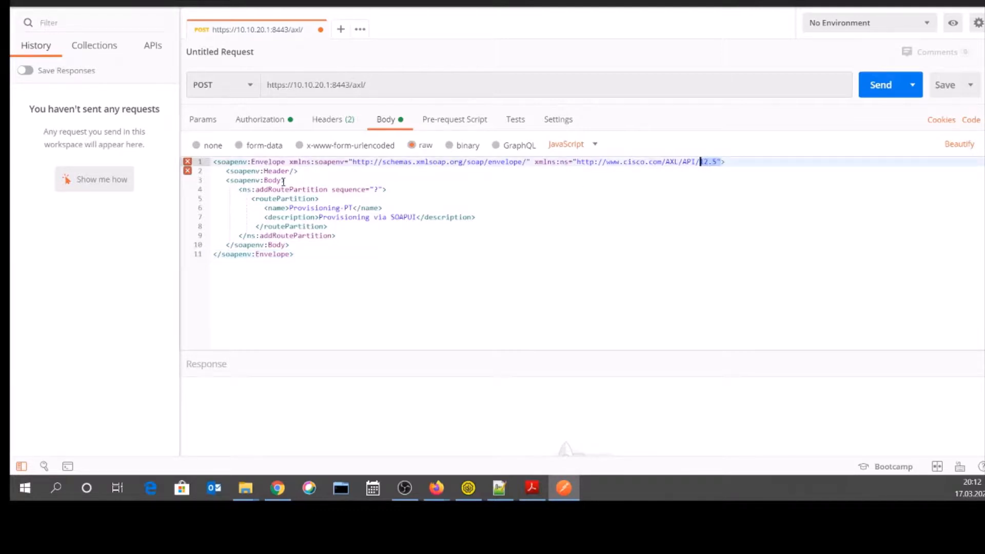
{"action": "left_click", "coordinate": [304, 172]}
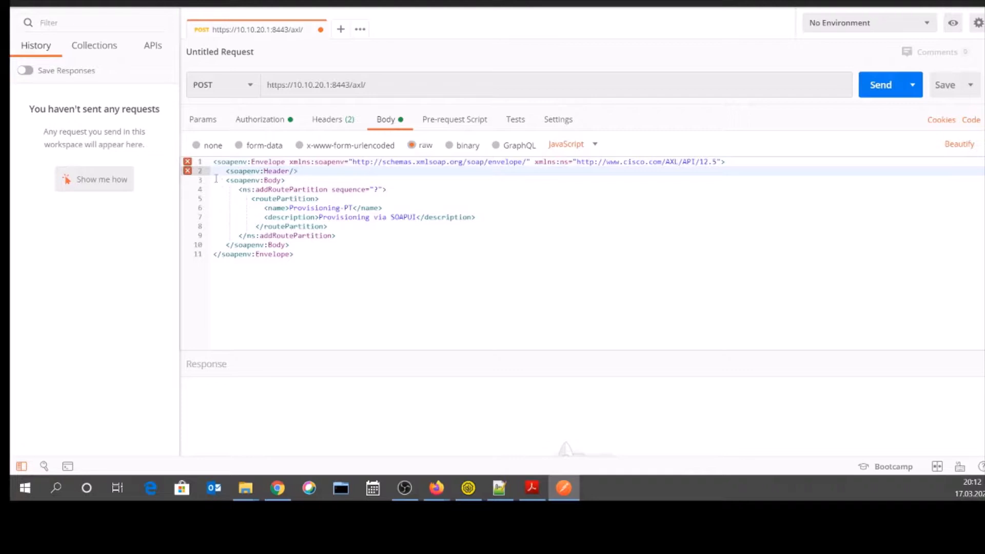
{"action": "left_click_drag", "start_coordinate": [226, 180], "coordinate": [294, 246]}
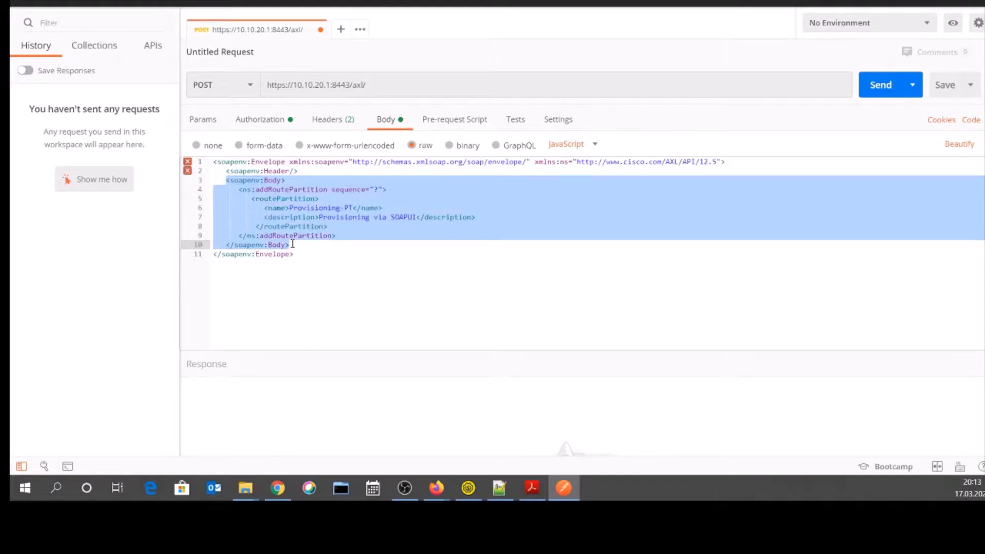
{"action": "left_click", "coordinate": [290, 193]}
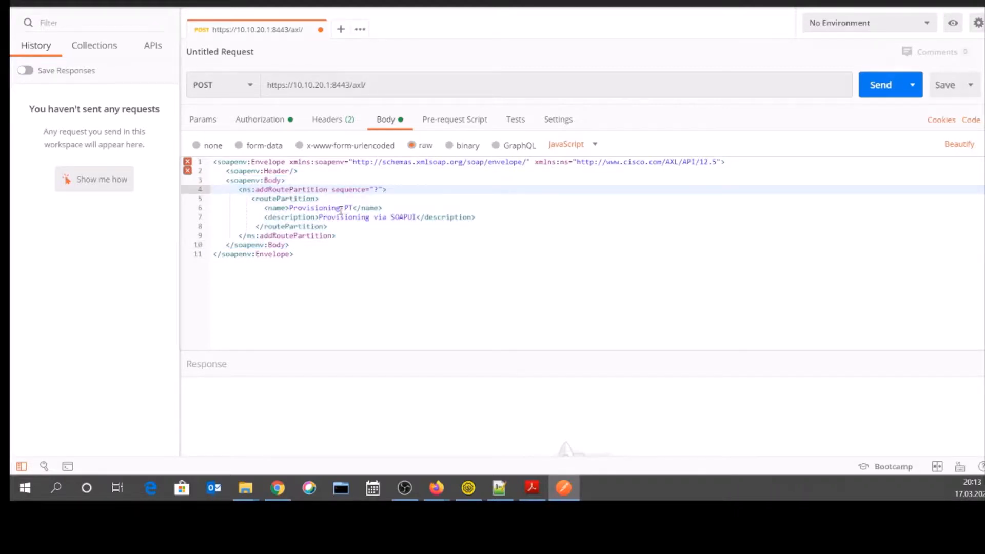
- Rename the partition to Provisioning-POSTMAN--PT and change its description to Provisioning via POSTMAN
{"action": "left_click", "coordinate": [340, 208]}
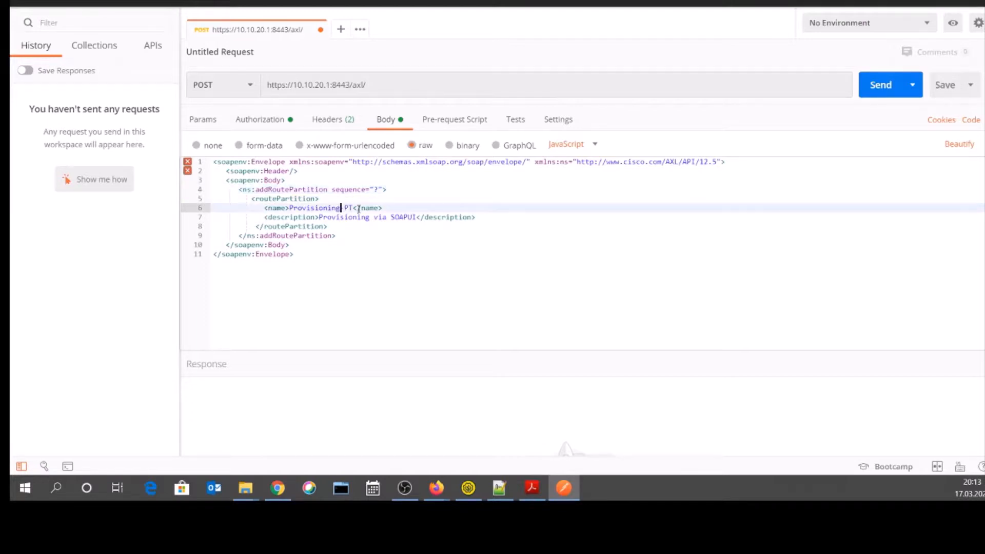
{"action": "type", "text": "POSTMAN-"}
{"action": "key", "text": "Left"}
{"action": "key", "text": "Left"}
{"action": "key", "text": "Left"}
{"action": "key", "text": "Left"}
{"action": "key", "text": "Left"}
{"action": "key", "text": "Left"}
{"action": "key", "text": "Left"}
{"action": "key", "text": "Left"}
{"action": "type", "text": "-"}
{"action": "left_click_drag", "start_coordinate": [392, 218], "coordinate": [417, 218]}
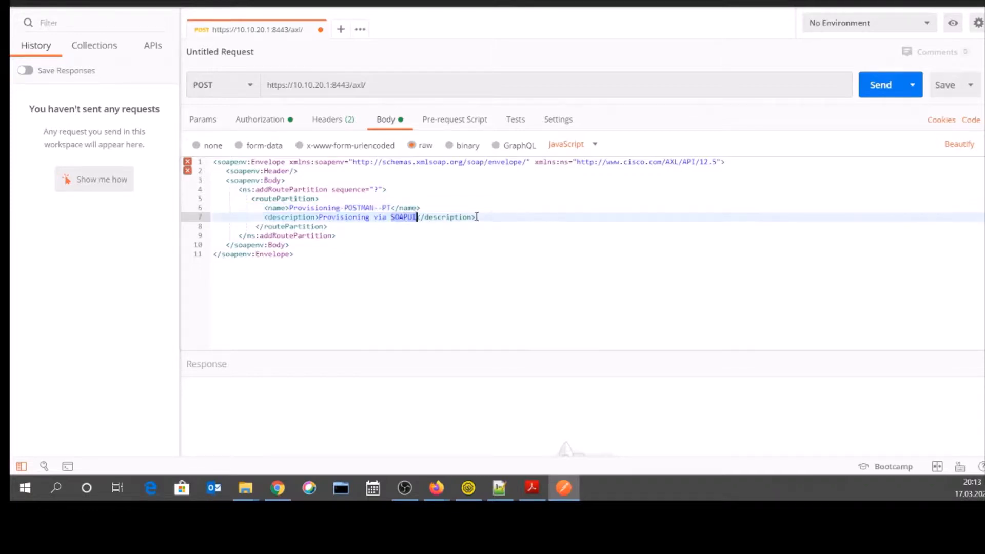
{"action": "type", "text": "POSTMAN"}
{"action": "left_click", "coordinate": [357, 235]}
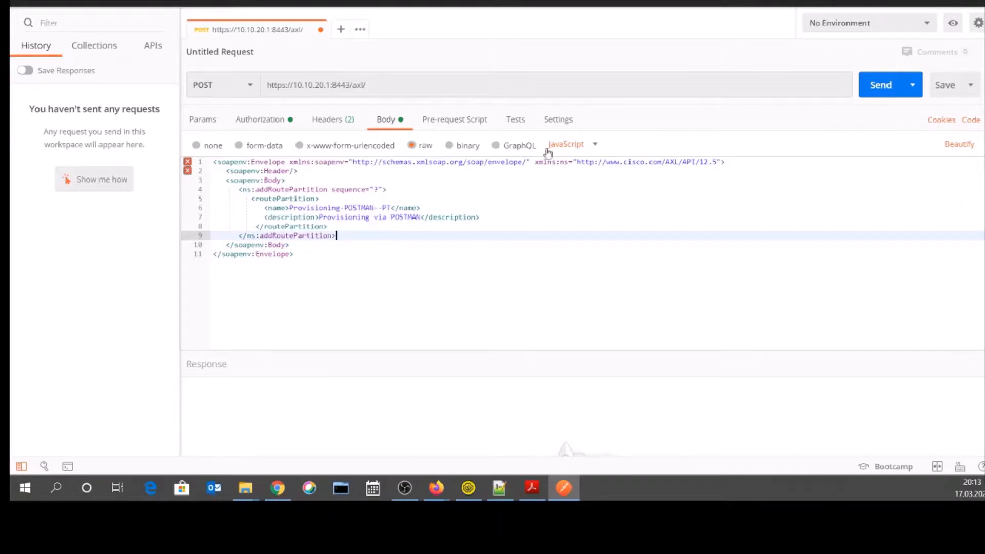
- Send the addRoutePartition request and select the returned partition id in the 200 OK response
{"action": "left_click", "coordinate": [879, 86]}
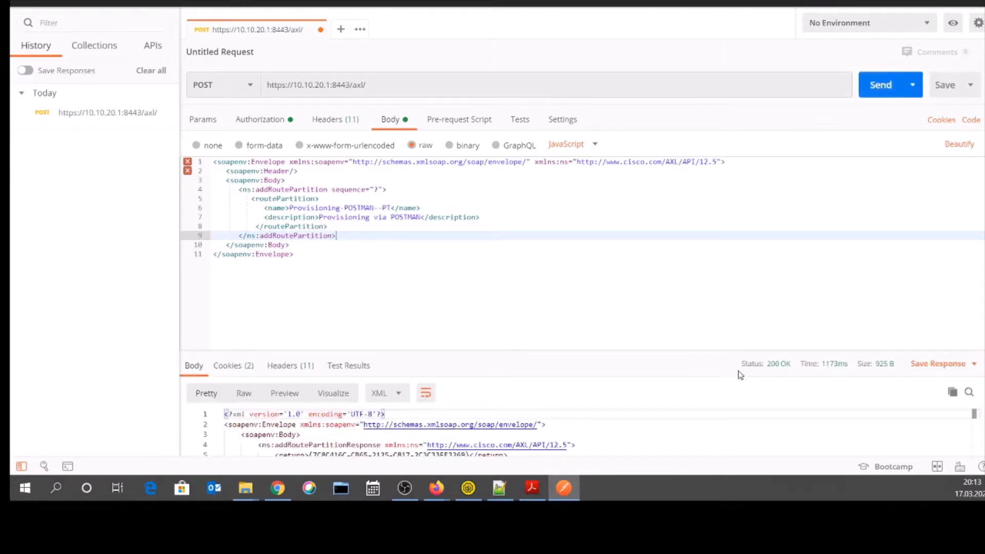
{"action": "mouse_move", "coordinate": [785, 370]}
{"action": "scroll", "coordinate": [599, 286], "scroll_direction": "down", "scroll_amount": 5}
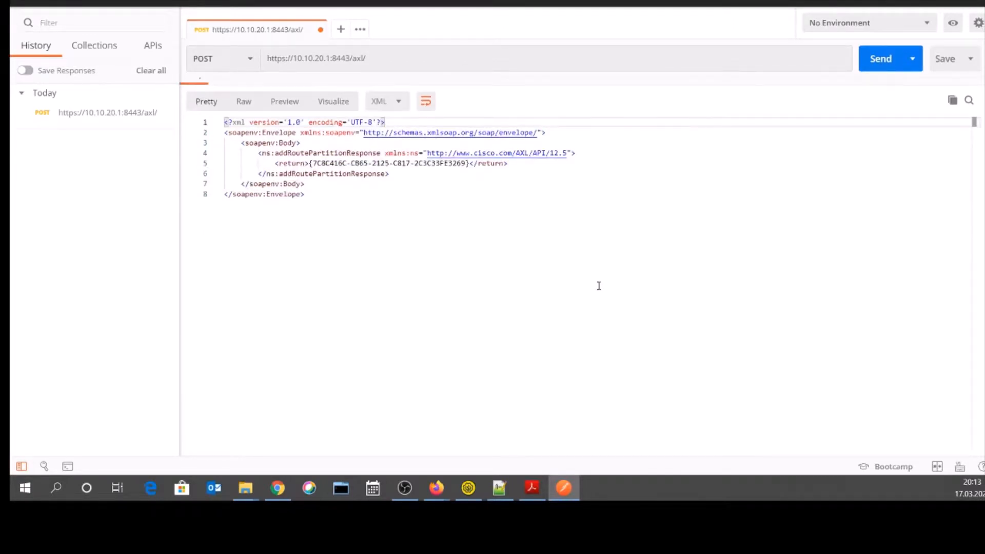
{"action": "scroll", "coordinate": [348, 201], "scroll_direction": "up", "scroll_amount": 5}
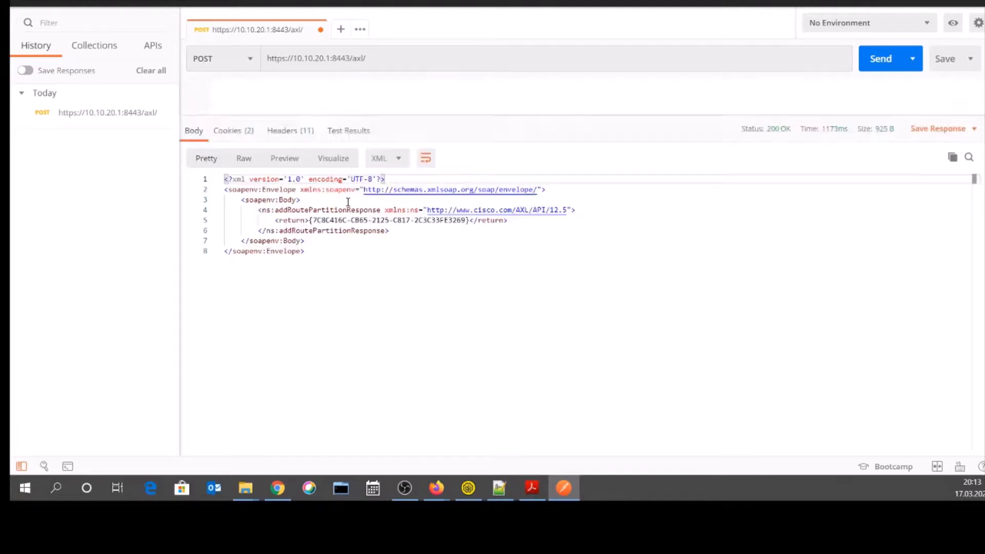
{"action": "scroll", "coordinate": [348, 201], "scroll_direction": "down", "scroll_amount": 5}
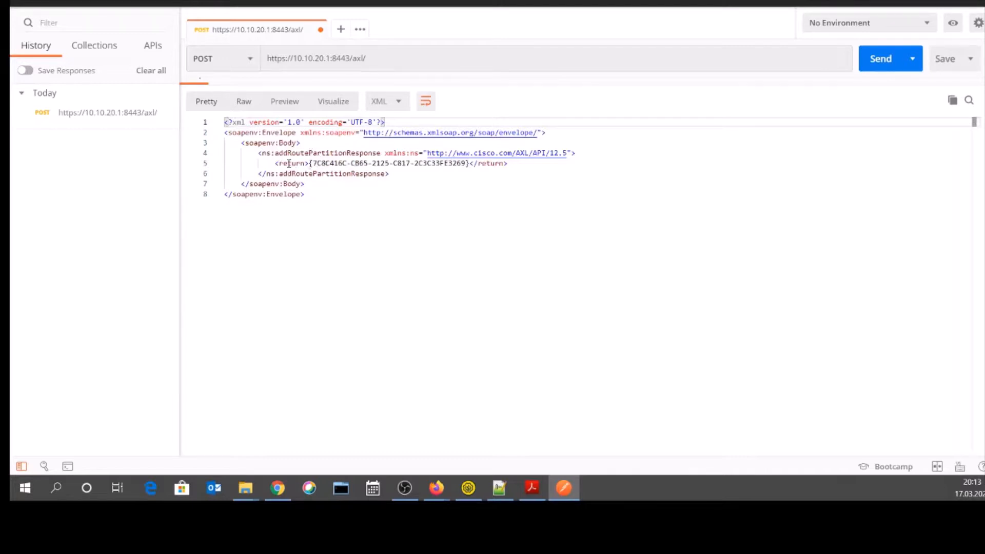
{"action": "left_click_drag", "start_coordinate": [275, 162], "coordinate": [467, 163]}
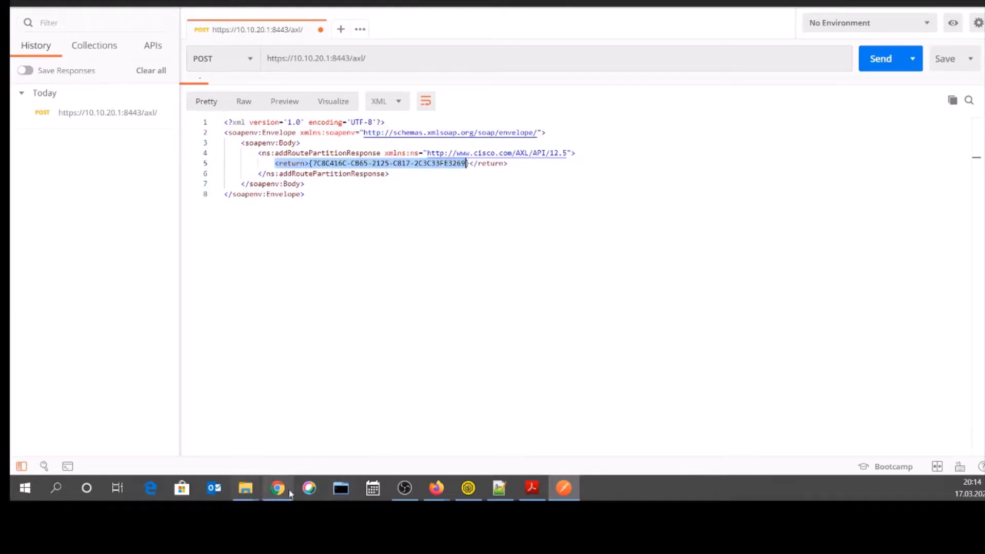
{"action": "mouse_move", "coordinate": [277, 490]}
{"action": "mouse_move", "coordinate": [436, 489]}
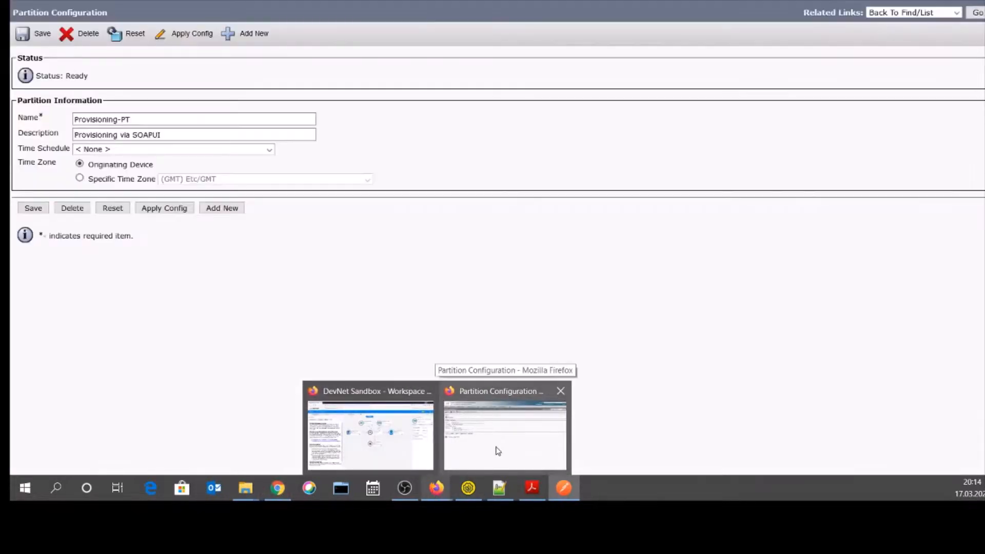
- Go back to the partition list and open Provisioning-POSTMAN--PT to confirm its description
{"action": "left_click", "coordinate": [498, 452]}
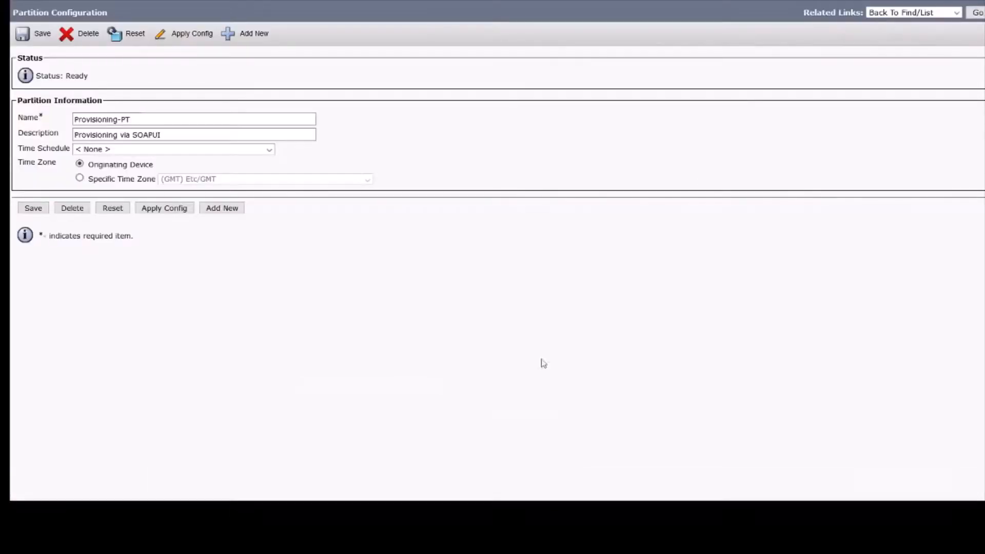
{"action": "left_click", "coordinate": [981, 14]}
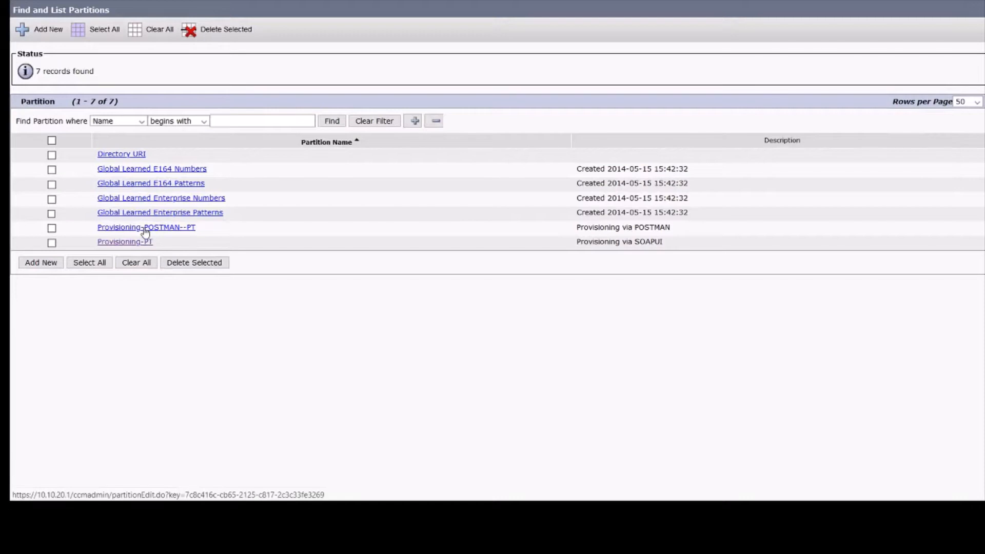
{"action": "left_click", "coordinate": [146, 229]}
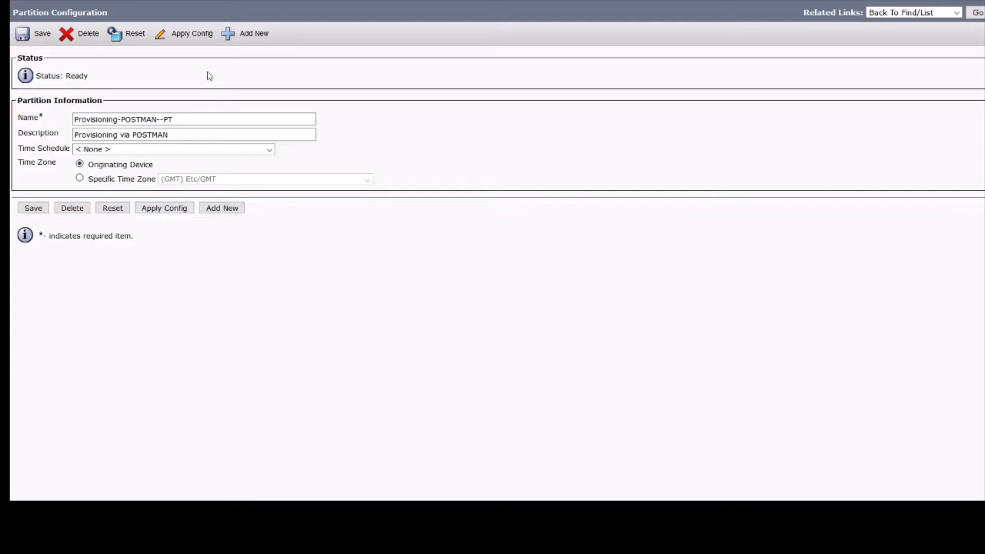
{"action": "mouse_move", "coordinate": [85, 1]}
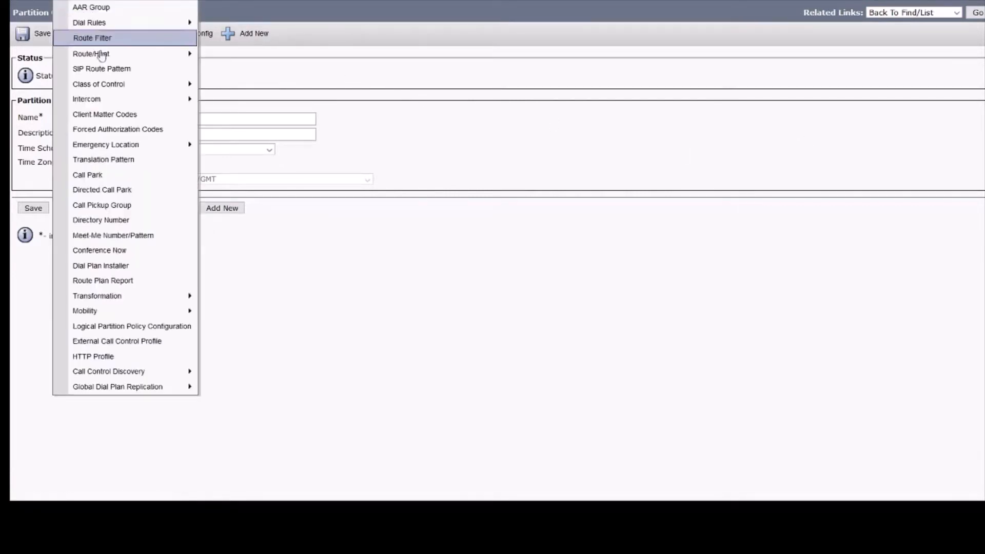
- Create a partition named 'test' with description 'test description' from the partition list
{"action": "mouse_move", "coordinate": [102, 88]}
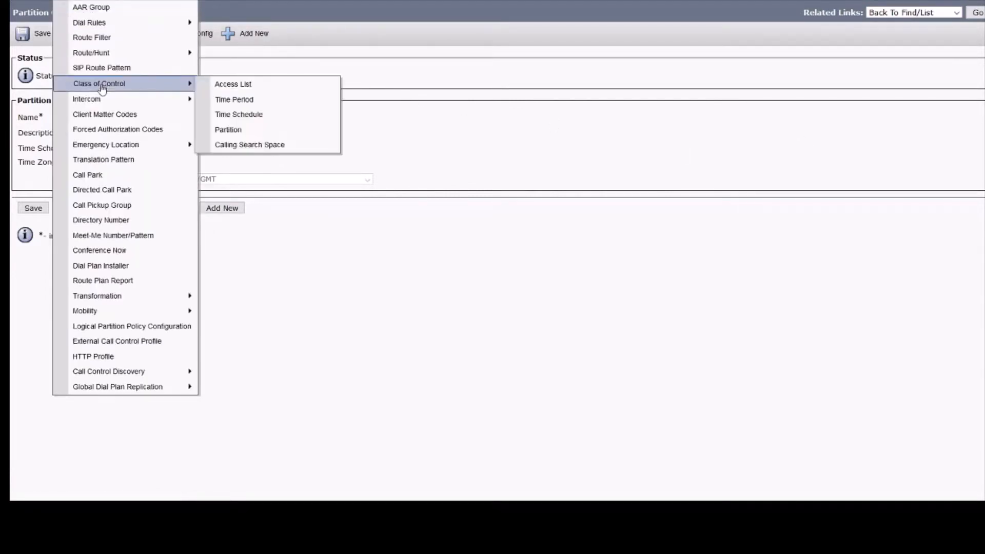
{"action": "left_click", "coordinate": [265, 135]}
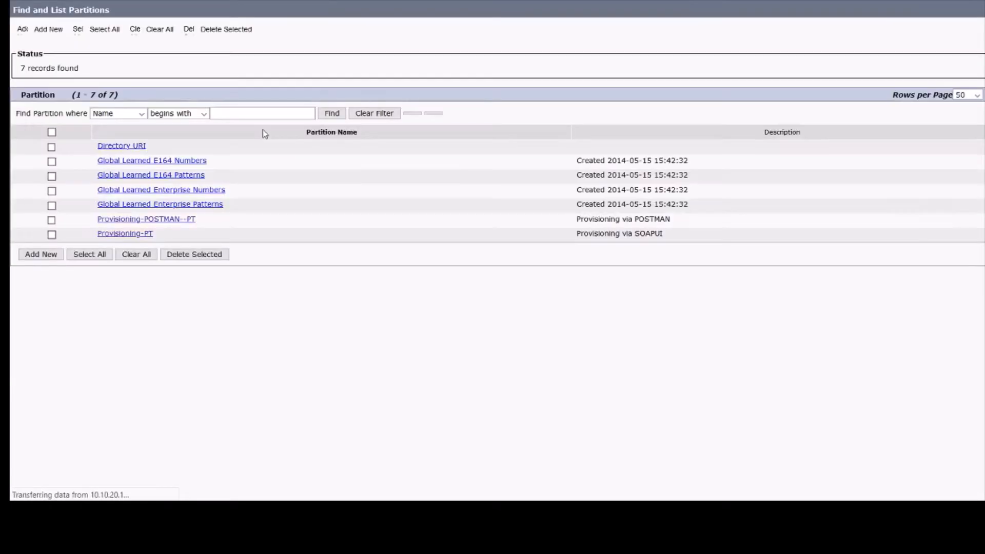
{"action": "left_click", "coordinate": [136, 263]}
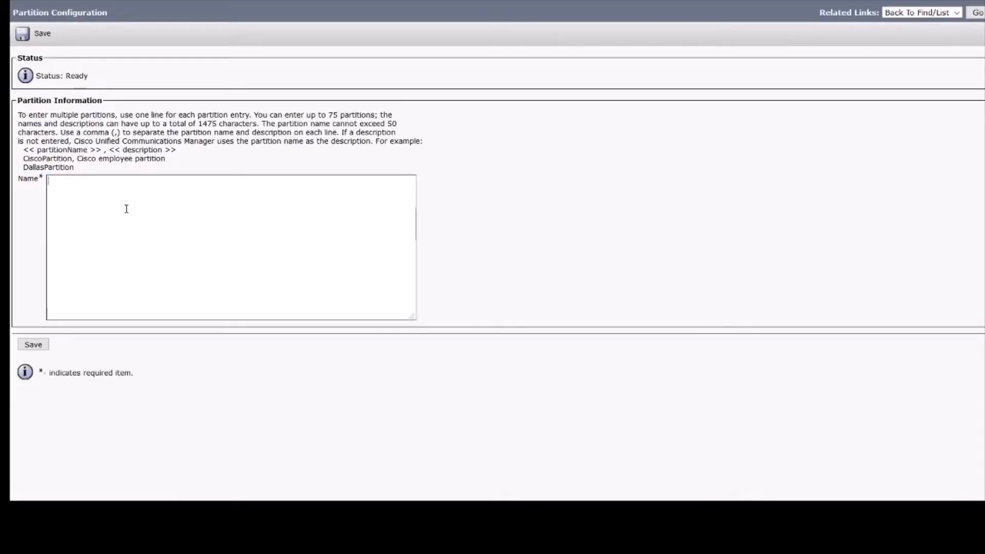
{"action": "type", "text": "test"}
{"action": "type", "text": ",test description"}
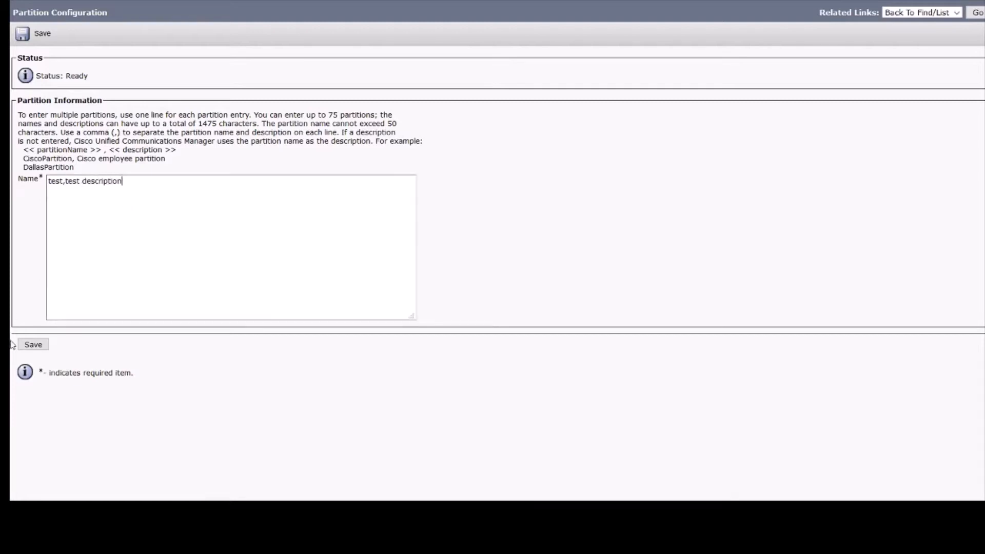
{"action": "left_click", "coordinate": [33, 344]}
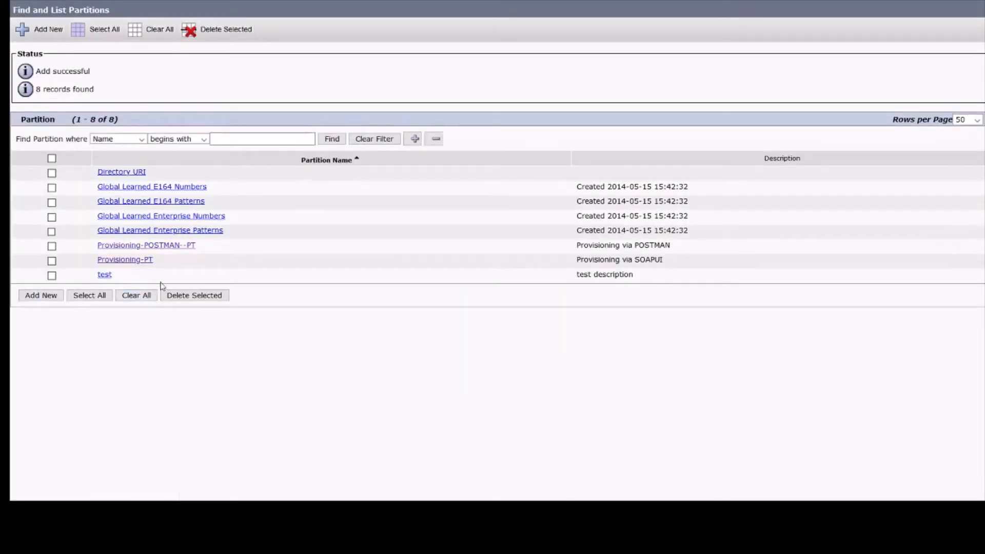
- Permanently delete the 'test' partition from its settings page, confirming the deletion
{"action": "left_click", "coordinate": [103, 276]}
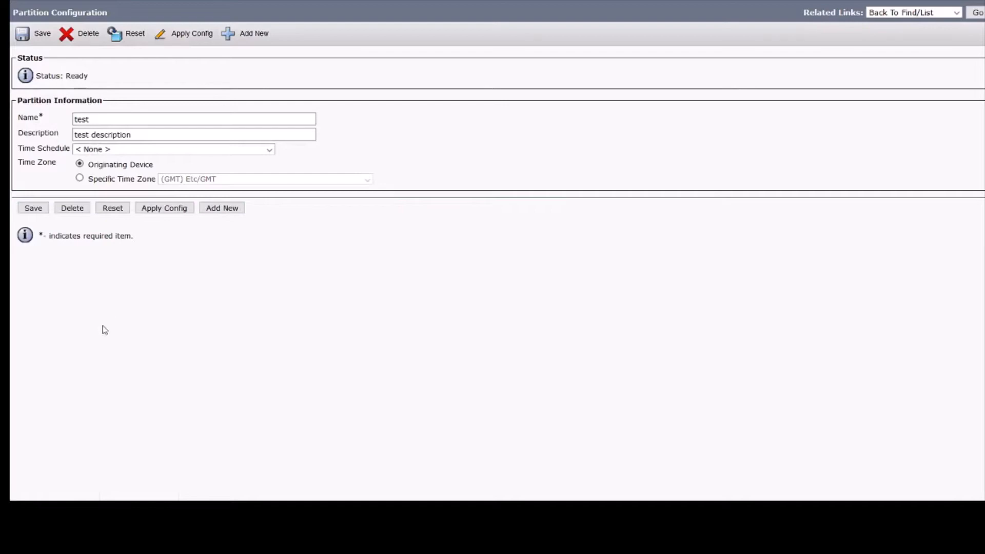
{"action": "left_click", "coordinate": [67, 213]}
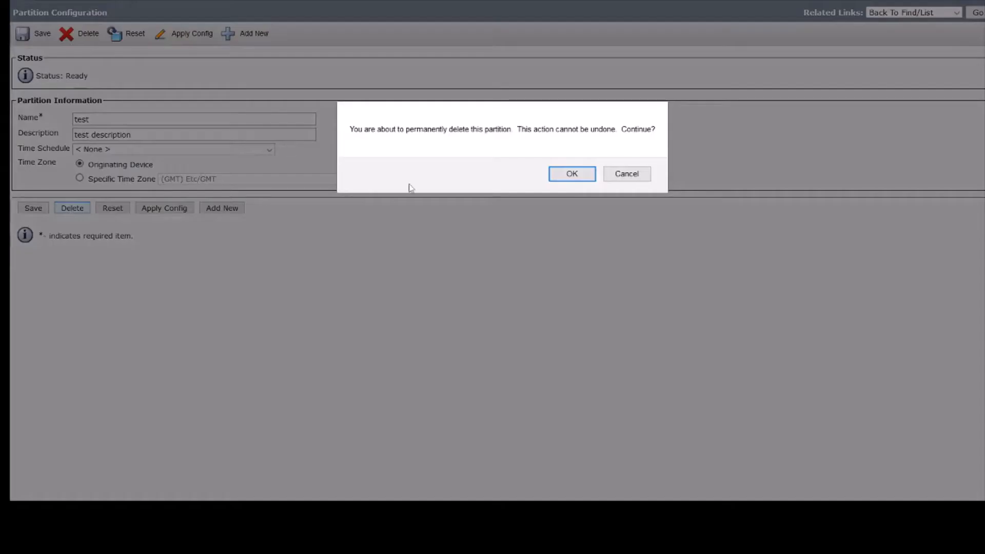
{"action": "left_click", "coordinate": [568, 179]}
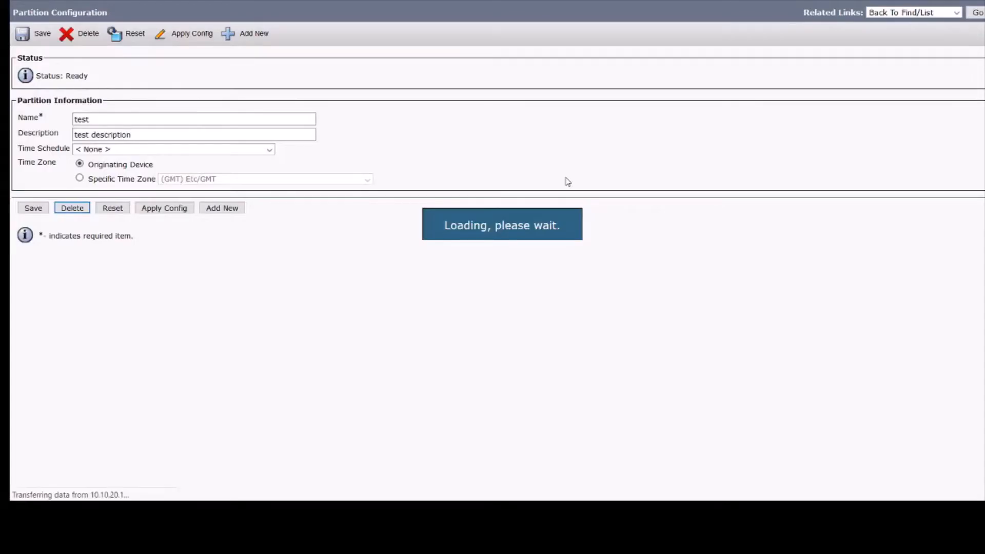